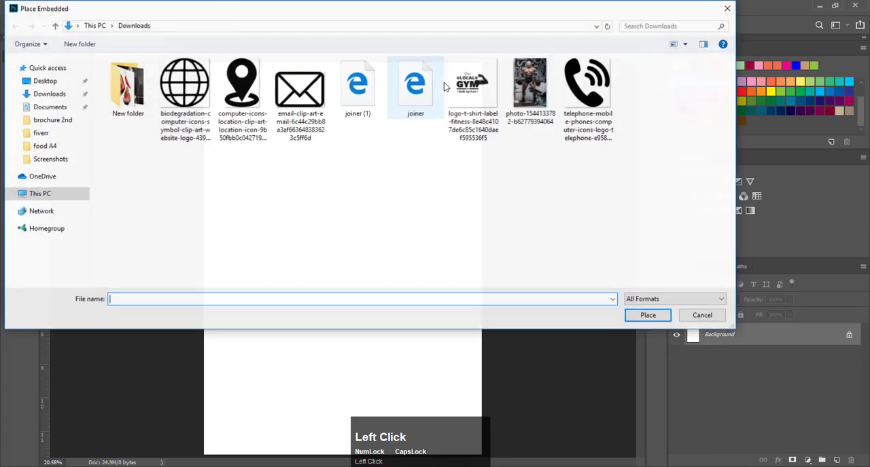
click(530, 88)
click(648, 316)
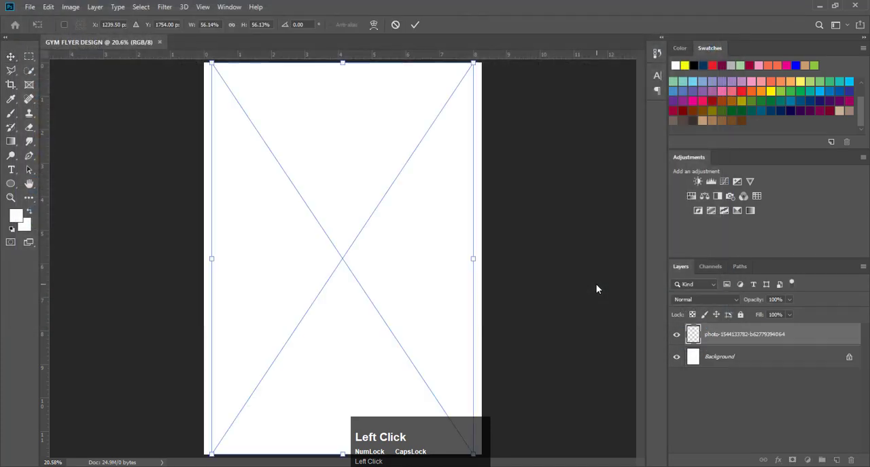
click(420, 25)
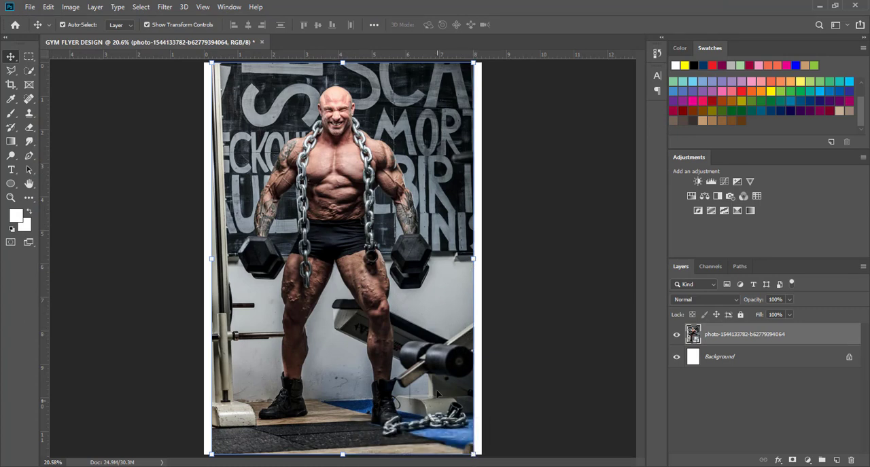
drag(382, 219, 377, 303)
click(529, 127)
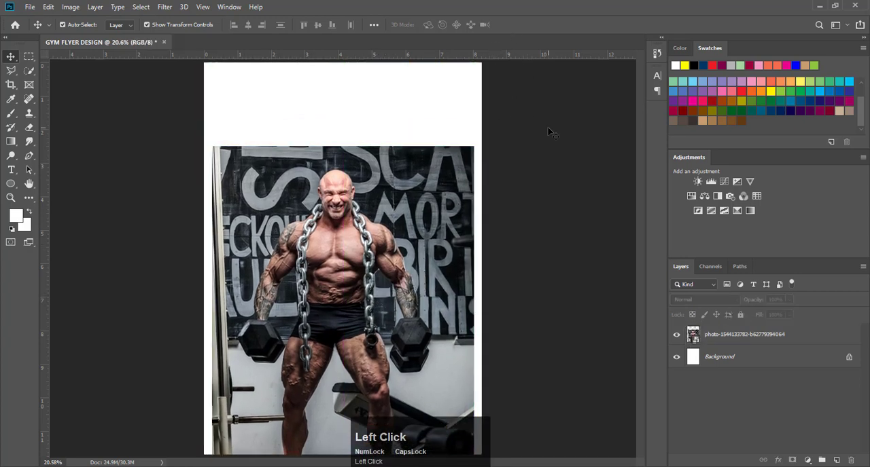
- Add a layer directly above the background and stamp the white Painter 8 brush at 2500 px in the middle of the page
click(807, 365)
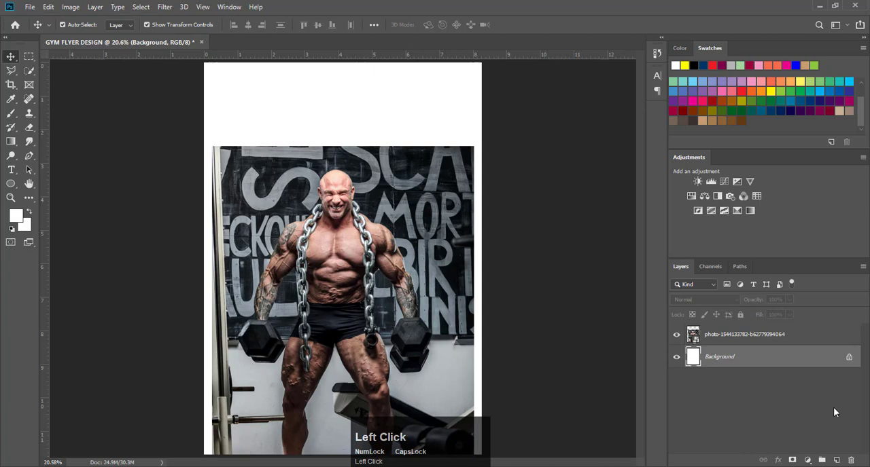
click(838, 461)
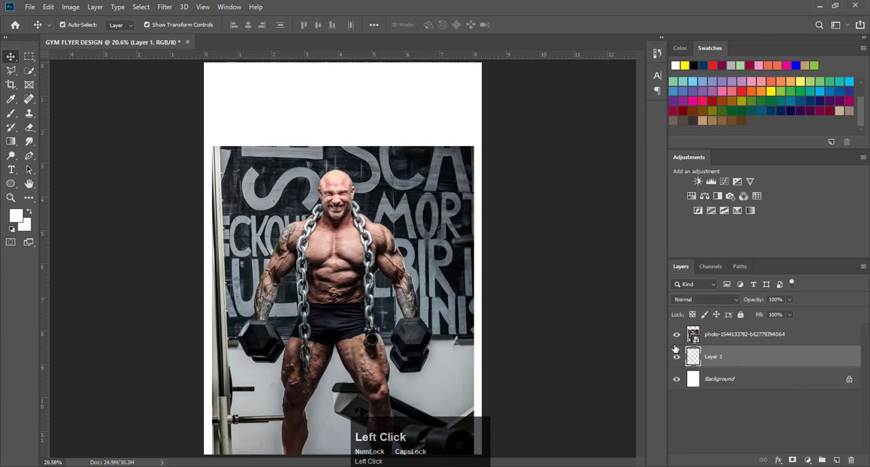
click(10, 115)
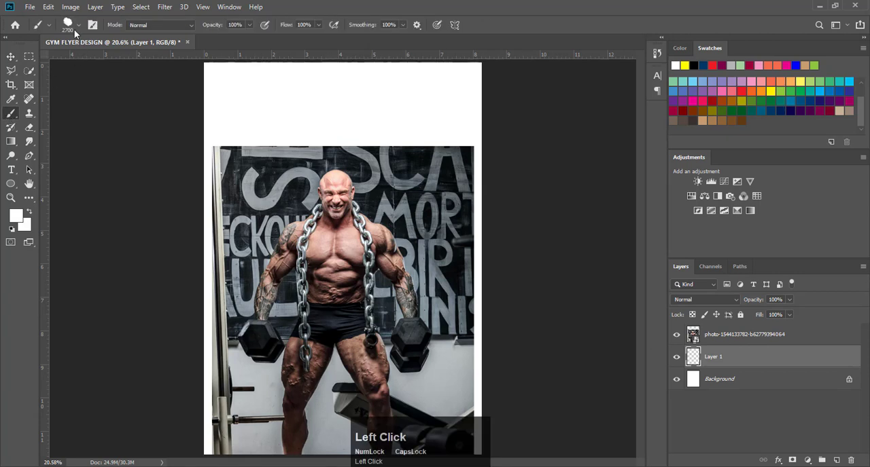
click(79, 27)
scroll(75, 136, up, 5)
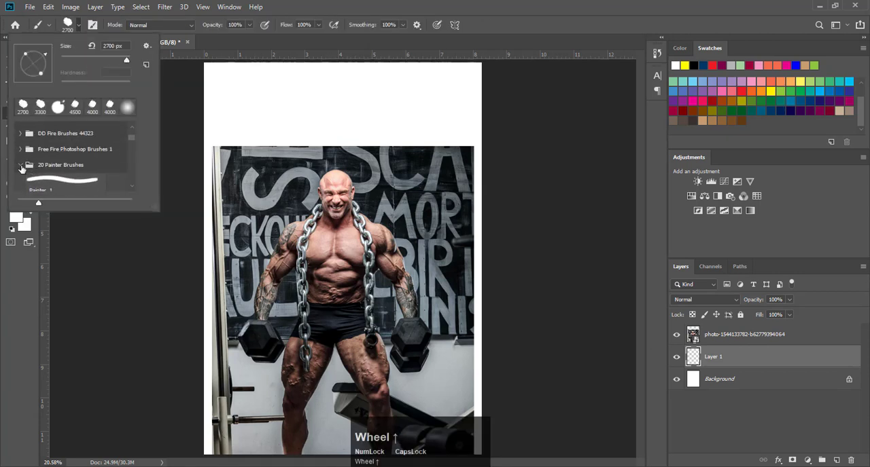
click(21, 166)
scroll(71, 174, down, 5)
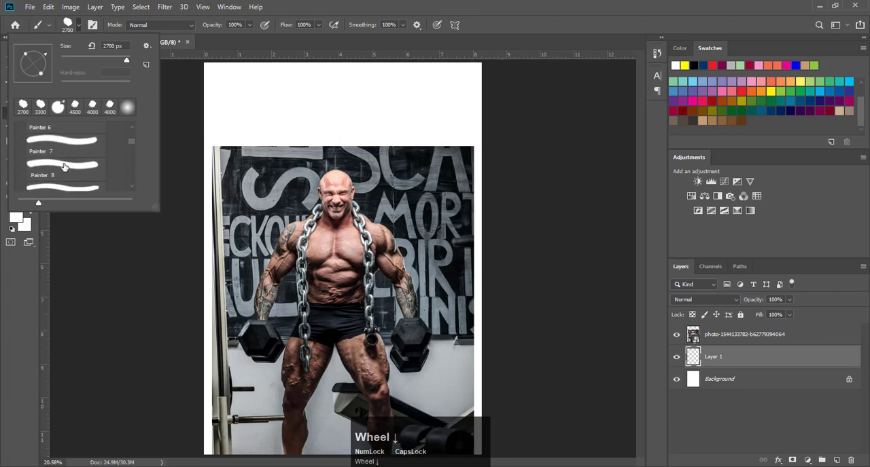
click(57, 178)
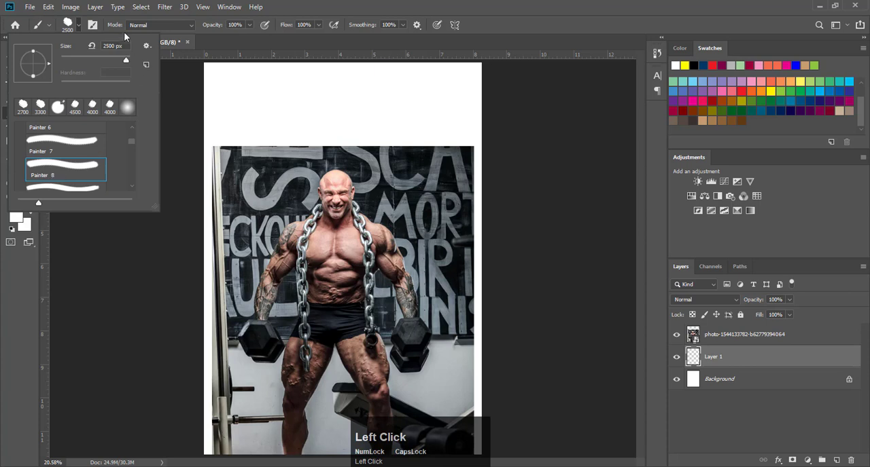
click(79, 25)
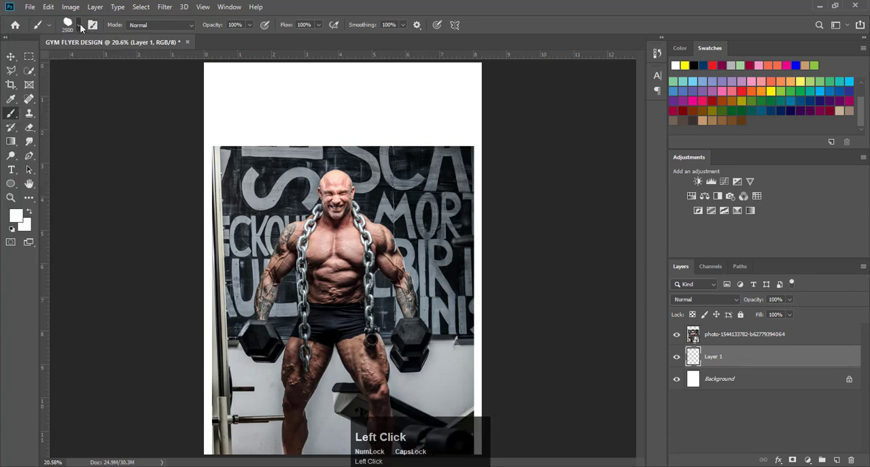
click(343, 265)
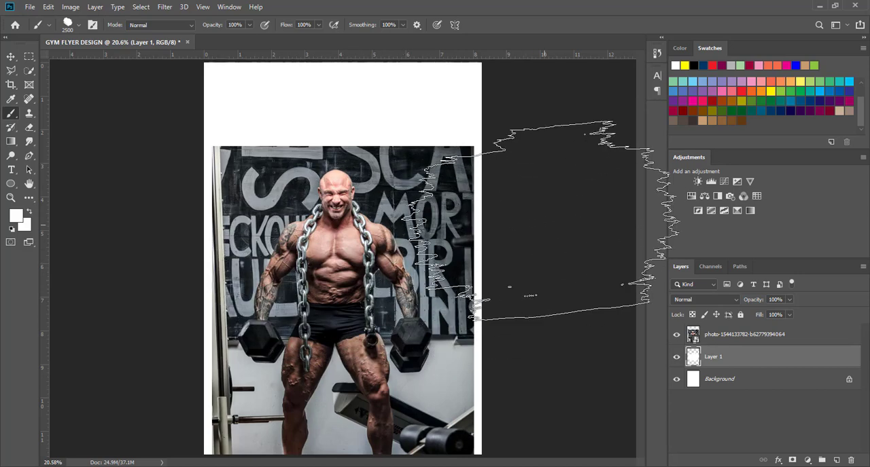
- Clip the bodybuilder photo to the brush-stroke layer with a clipping mask
click(752, 337)
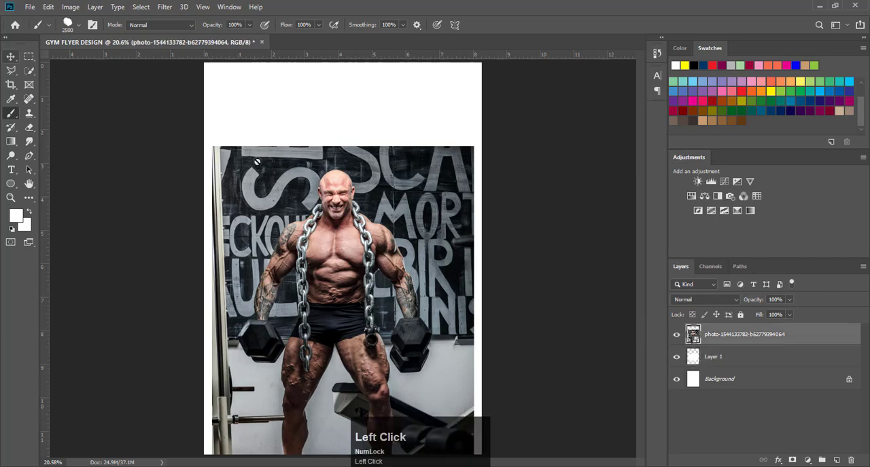
right_click(748, 335)
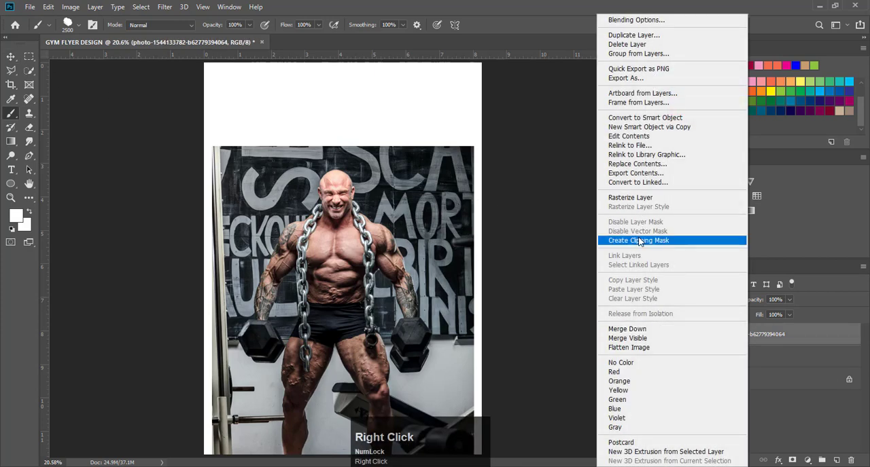
click(640, 242)
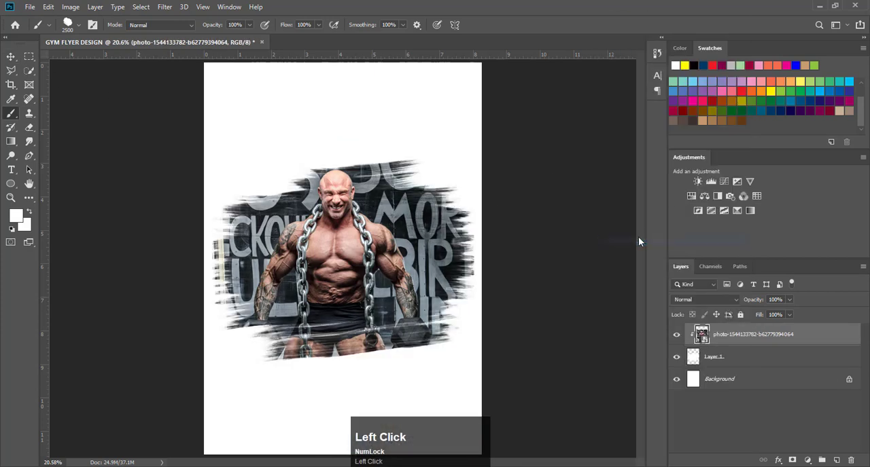
click(11, 57)
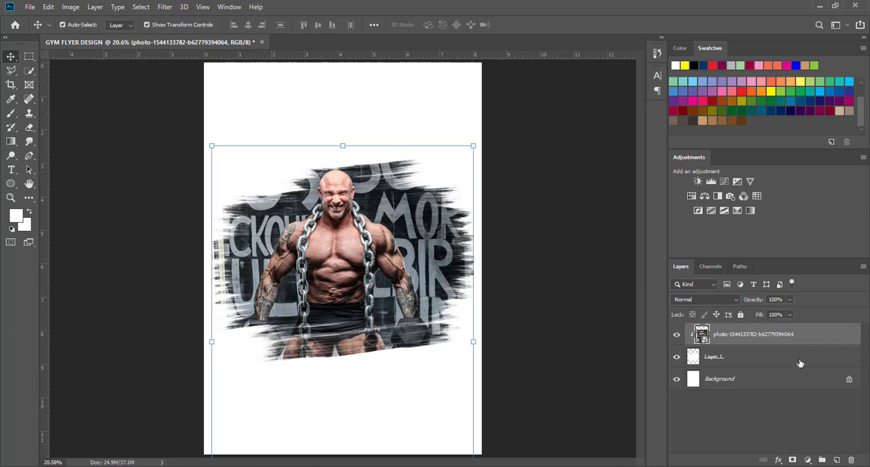
- Fill the background layer with black
click(785, 375)
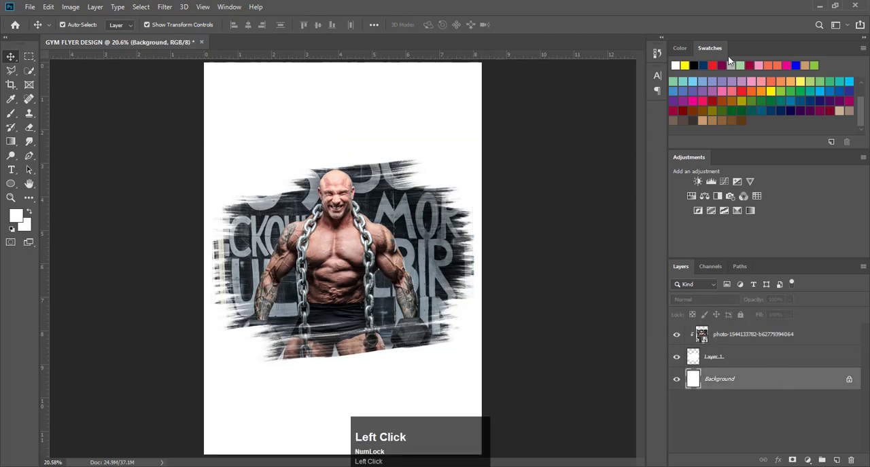
click(694, 64)
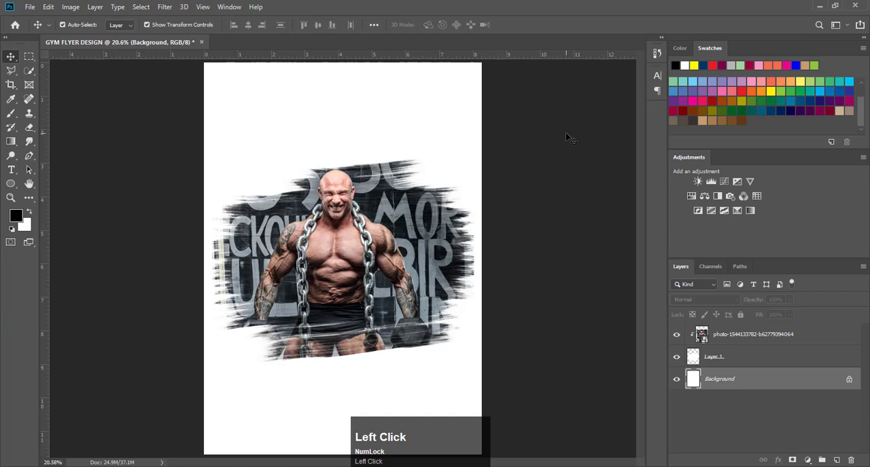
key(alt+BackSpace)
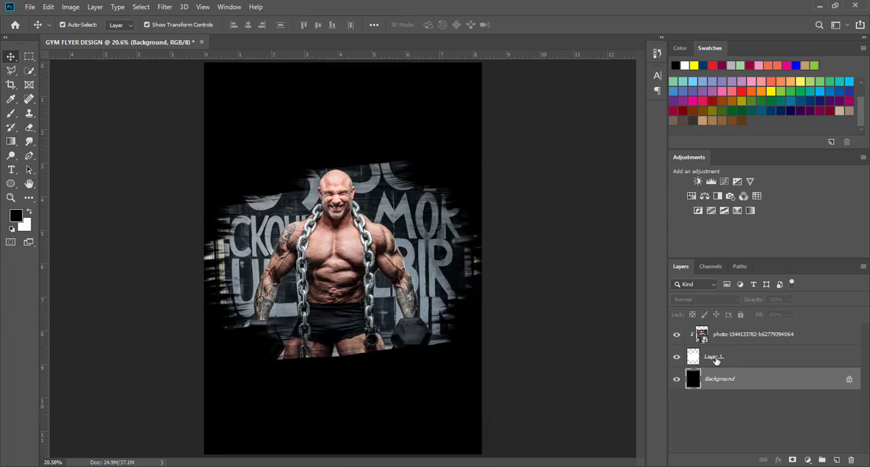
- Apply a red Outer Glow to the brush-stroke layer
click(788, 358)
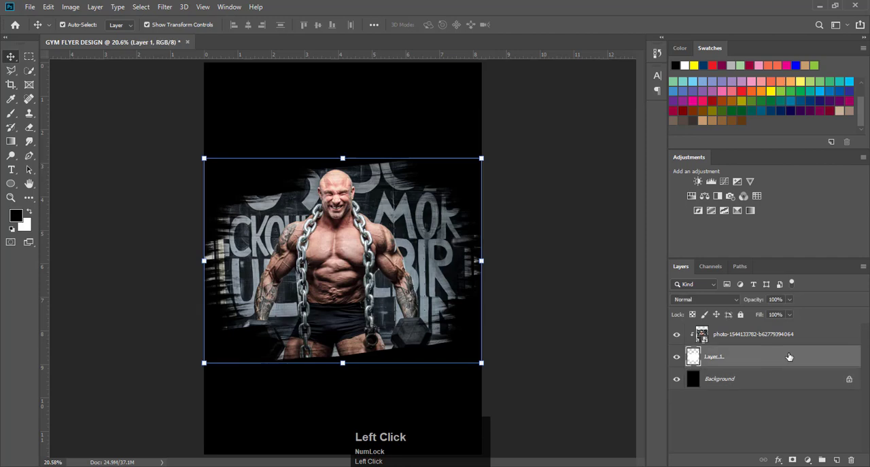
double_click(849, 358)
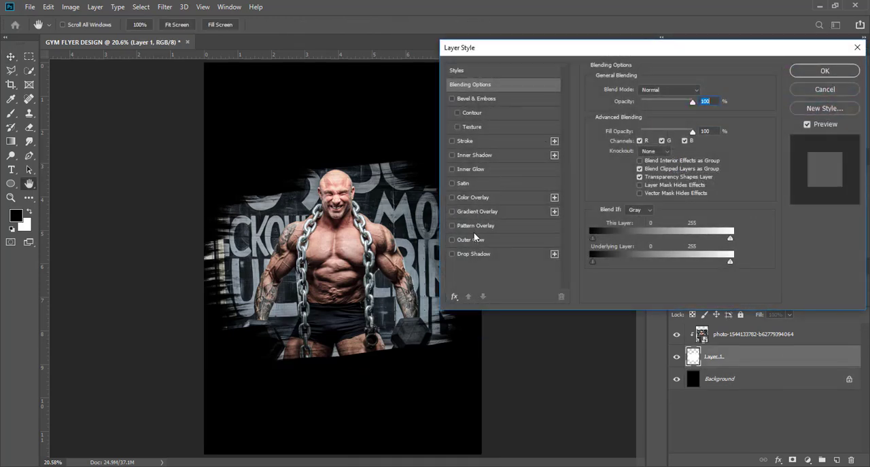
click(474, 242)
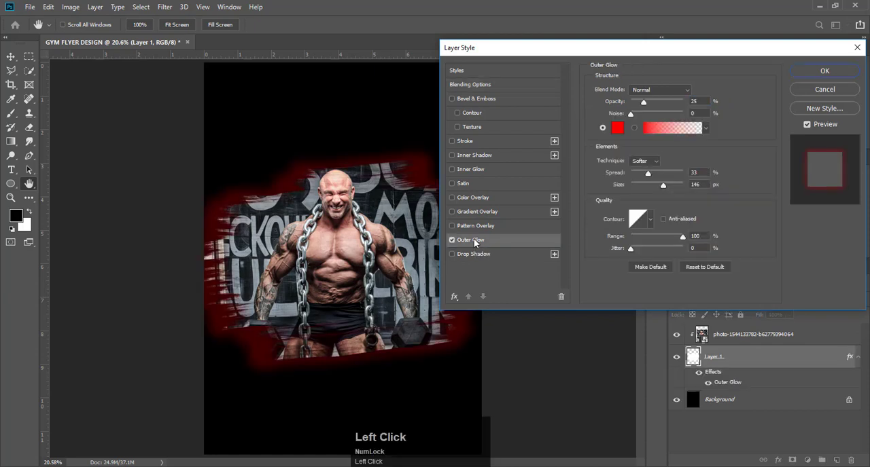
- Add a green 1 px outside Stroke at 89% opacity to the brush-stroke layer and deselect it
click(466, 141)
drag(634, 91, 630, 93)
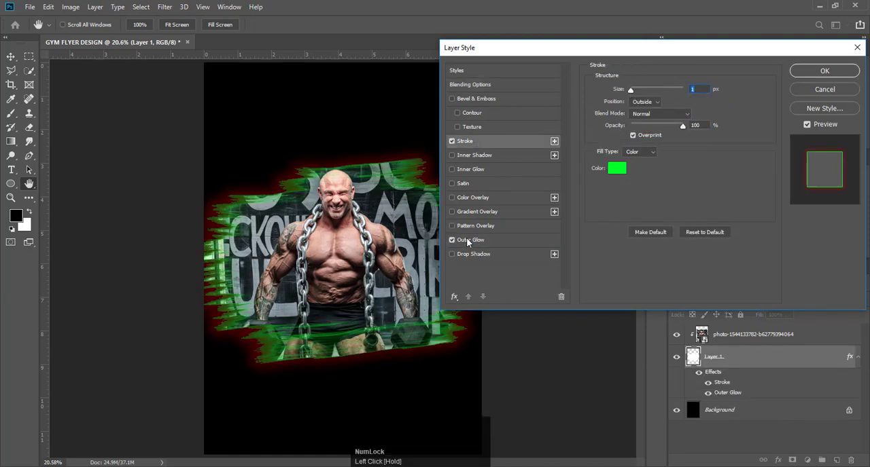
mouse_move(682, 127)
mouse_down()
mouse_move(662, 127)
mouse_move(639, 104)
mouse_move(678, 126)
mouse_up()
click(489, 245)
click(466, 140)
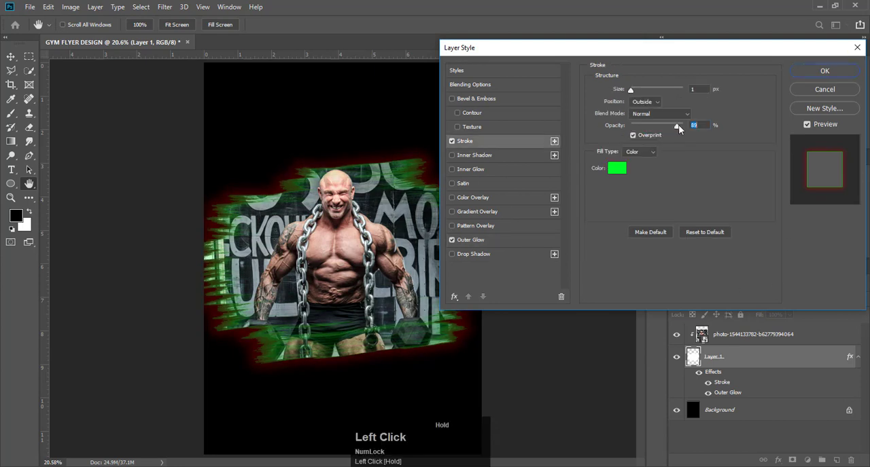
click(794, 73)
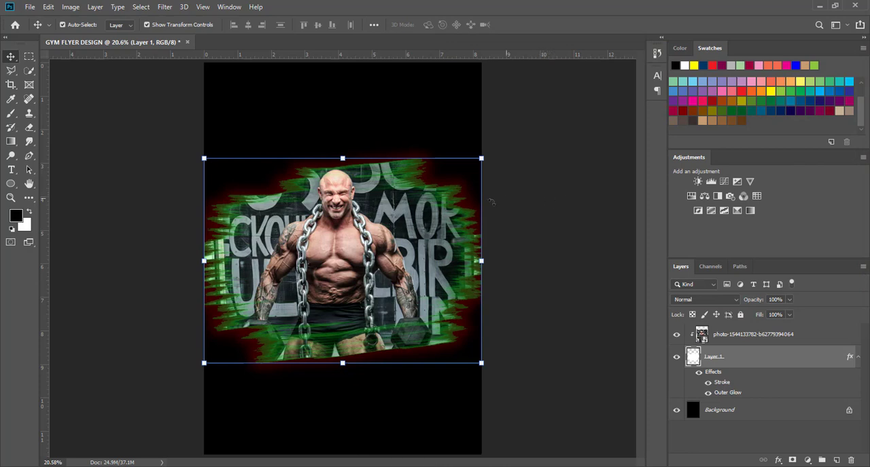
click(527, 184)
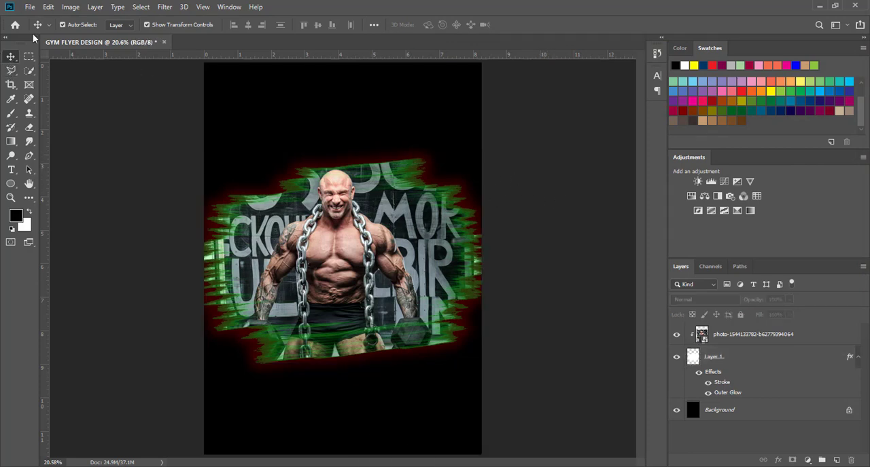
- Place the logo-t-shirt-label-fitness gym logo as an embedded layer, scaled down over the flyer's upper part
click(30, 7)
click(72, 214)
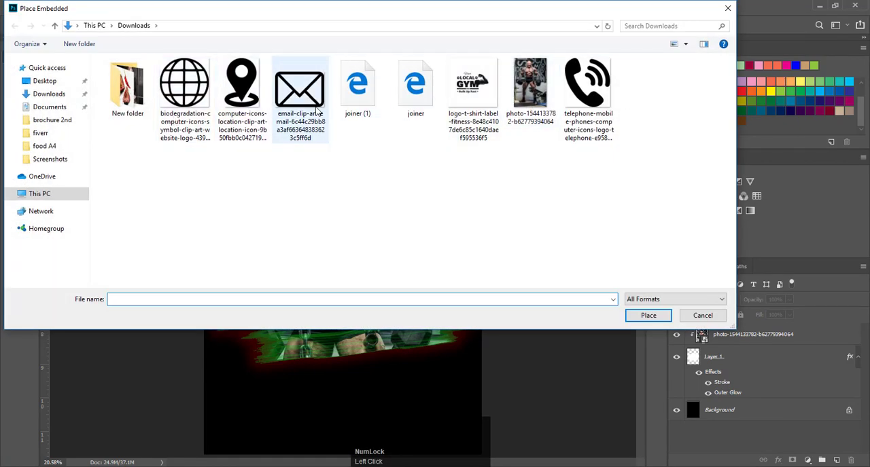
click(473, 133)
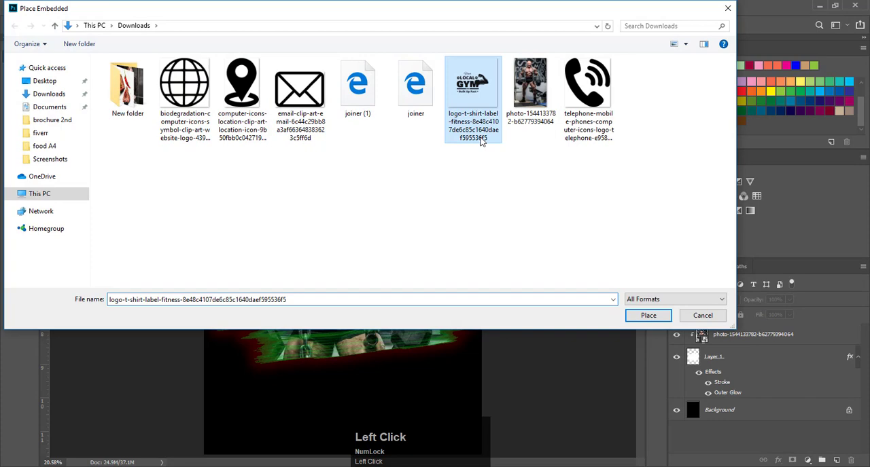
click(654, 316)
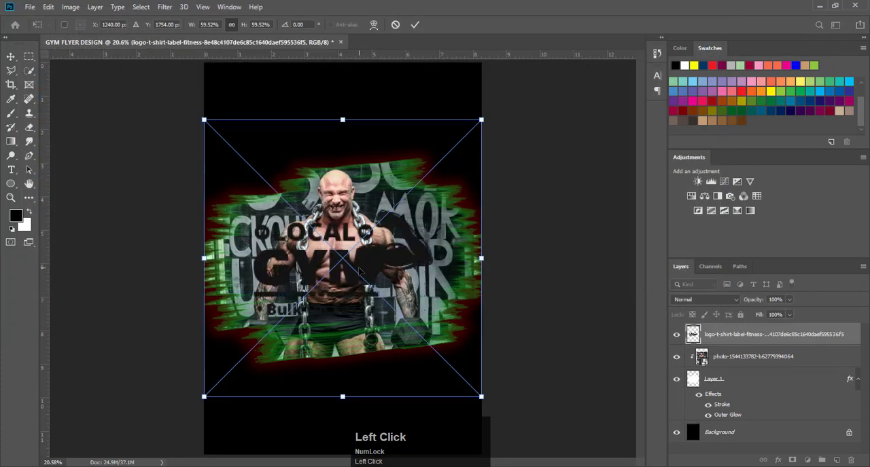
drag(360, 270, 351, 165)
click(415, 25)
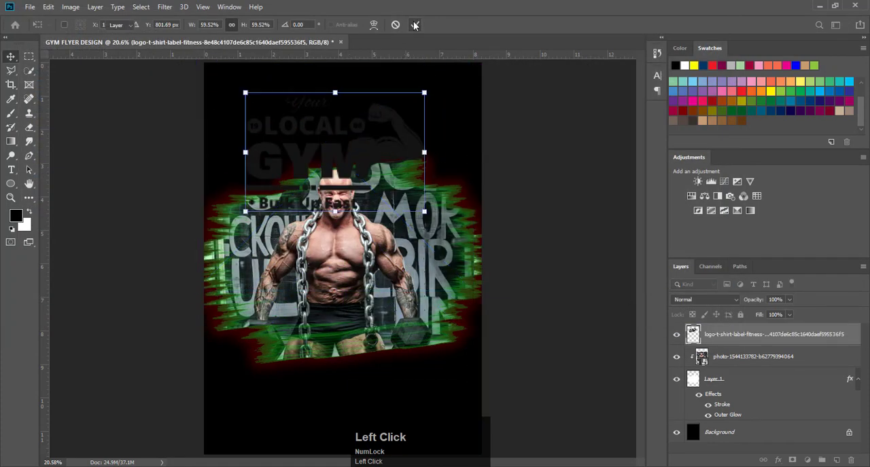
- Rasterize the gym logo layer and recolour its artwork white by filling a selection of its pixels
right_click(727, 339)
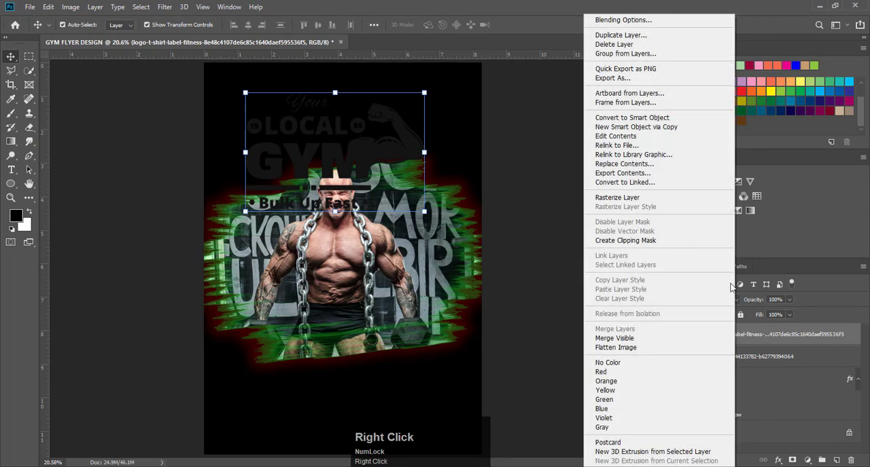
click(647, 198)
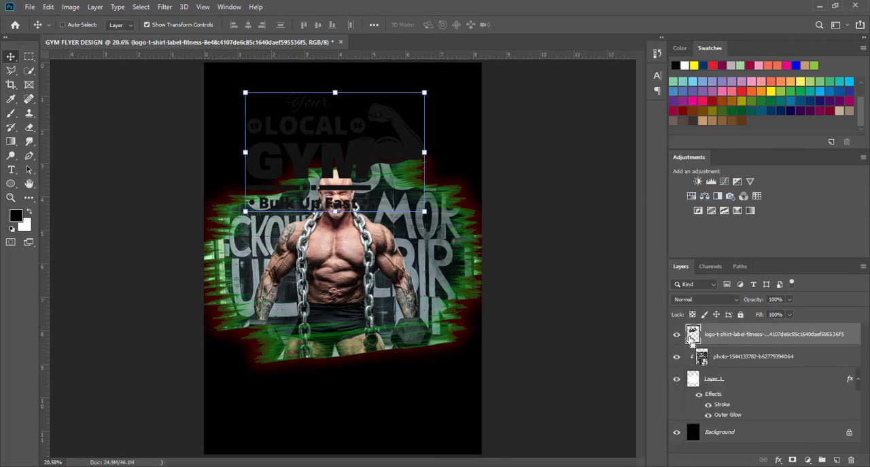
ctrl+click(693, 337)
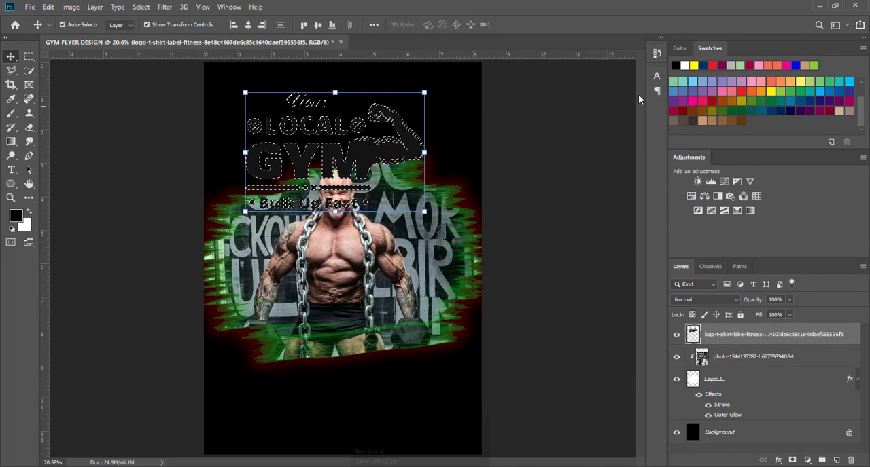
click(684, 66)
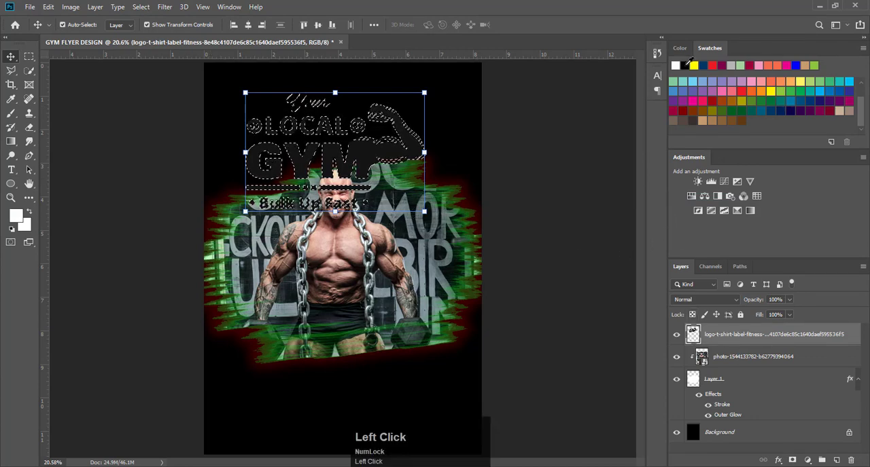
key(alt+BackSpace)
click(590, 112)
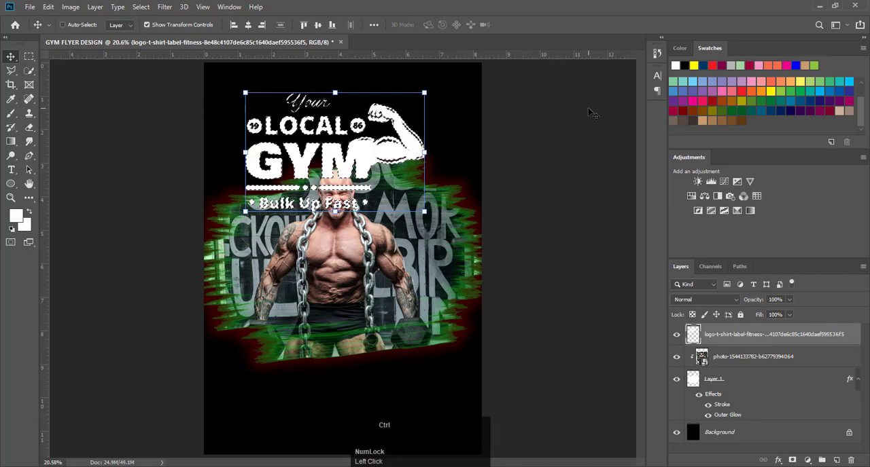
key(ctrl+d)
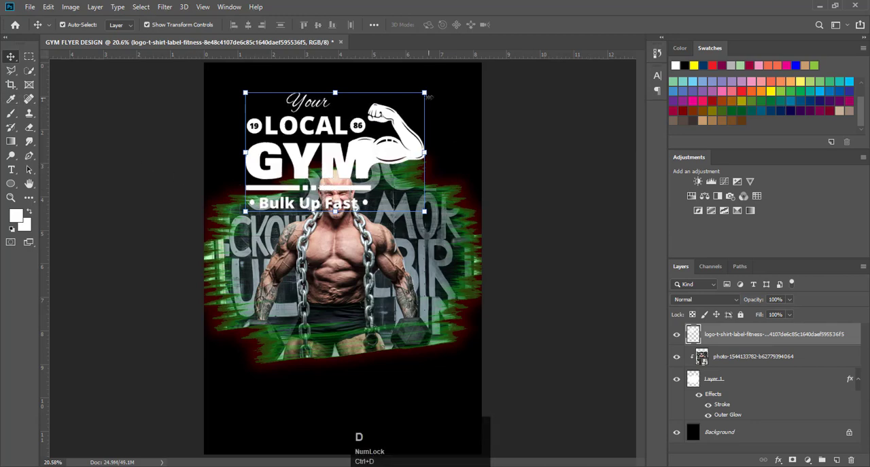
- Scale the gym logo down to a small mark and place it in the flyer's upper-left corner
drag(426, 94, 329, 155)
drag(303, 185, 257, 90)
click(523, 25)
click(544, 129)
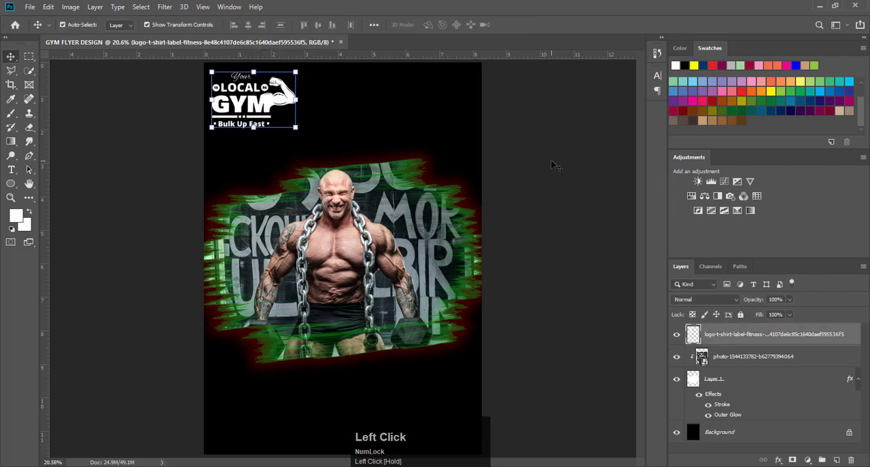
click(551, 162)
click(270, 107)
drag(295, 128, 282, 118)
drag(265, 94, 266, 91)
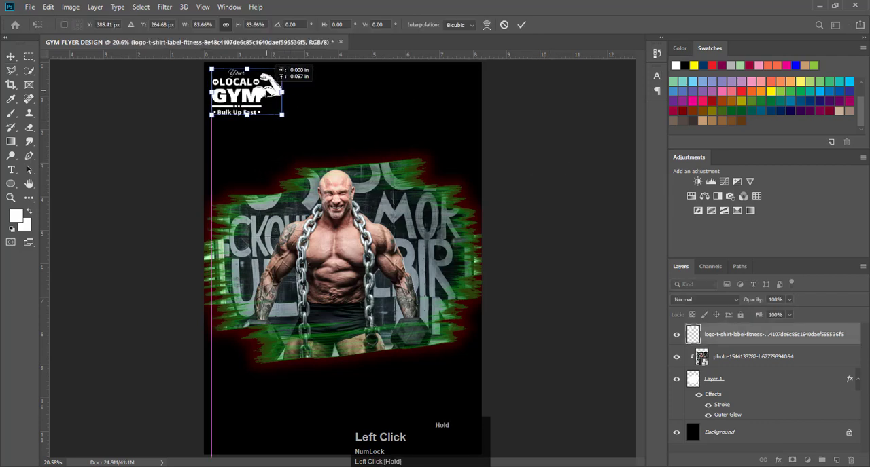
click(522, 24)
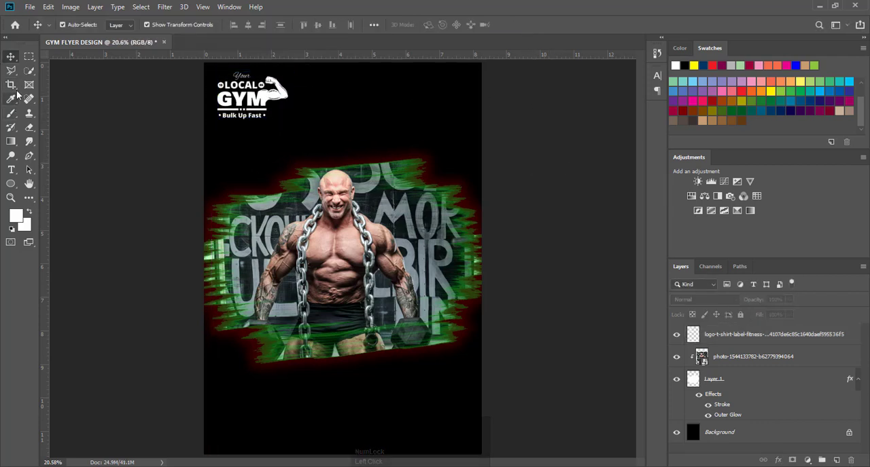
- Add white headline text beside the logo reading MAKE BODY on one line and SHAPE on the next, at 36 pt
click(10, 169)
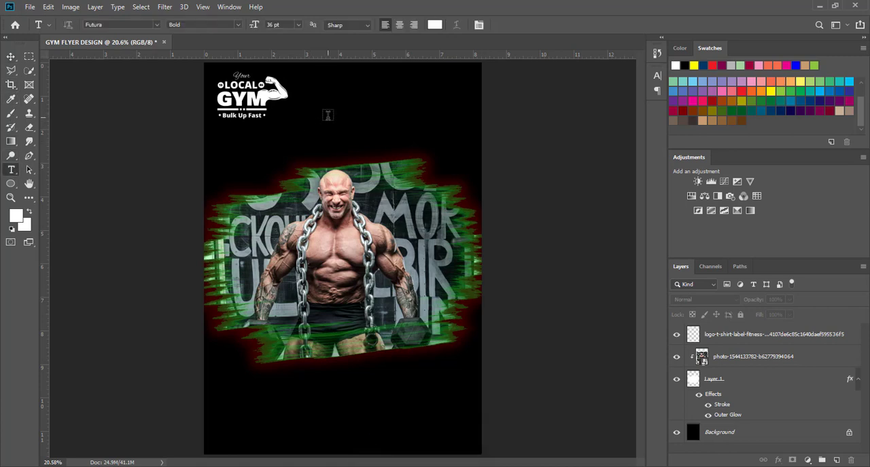
click(312, 111)
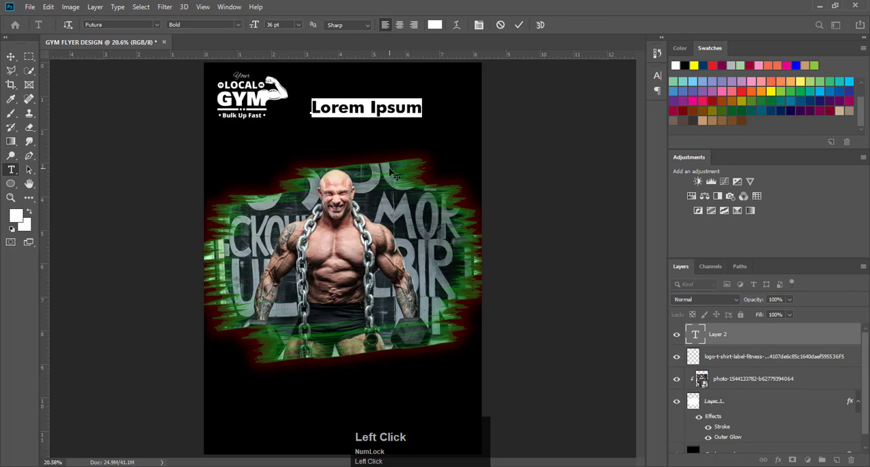
key(Caps_Lock)
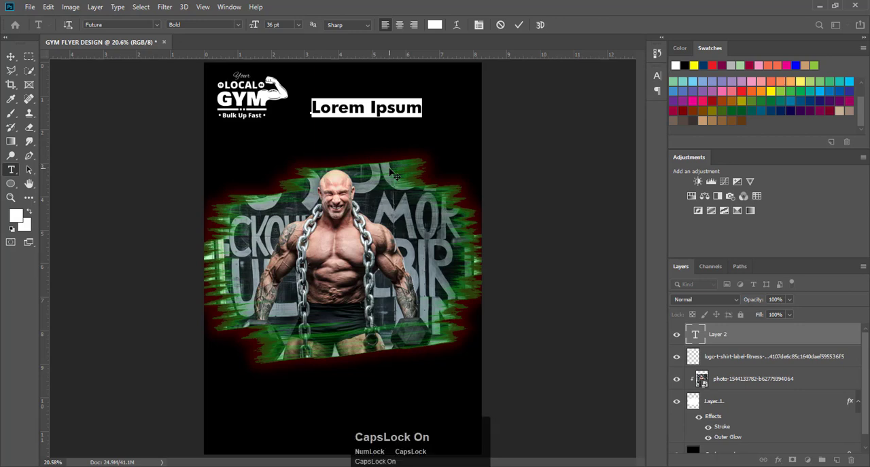
text(MAKE BOS)
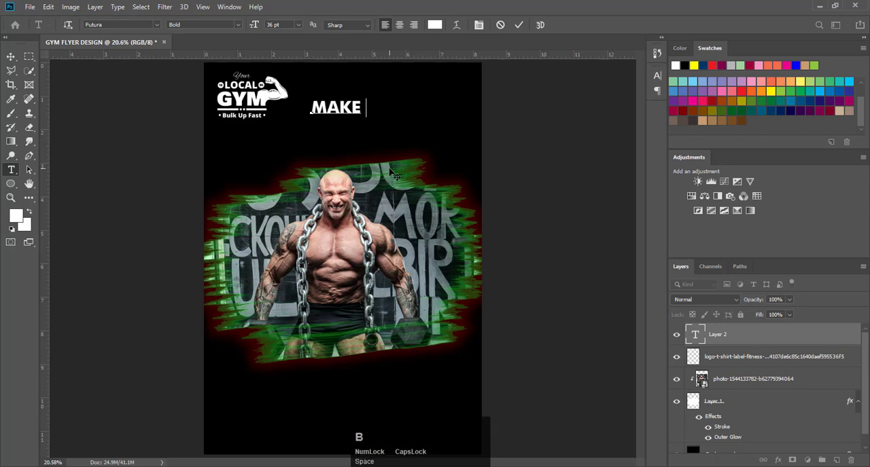
key(BackSpace)
text(D)
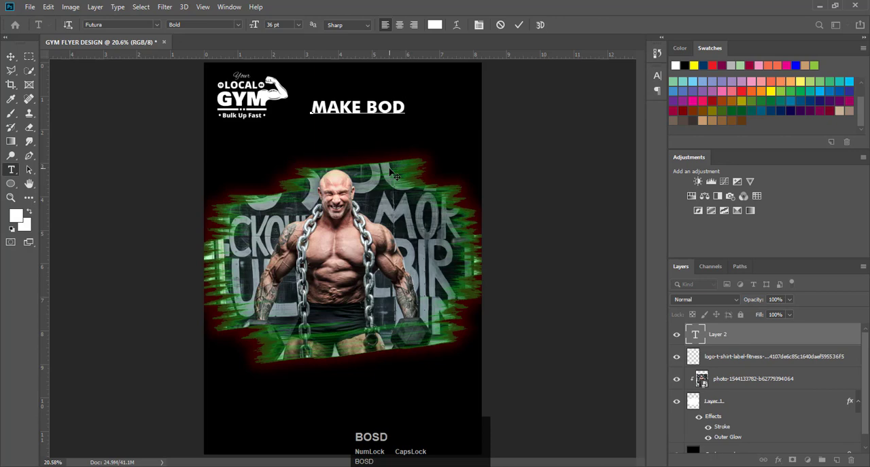
text(Y)
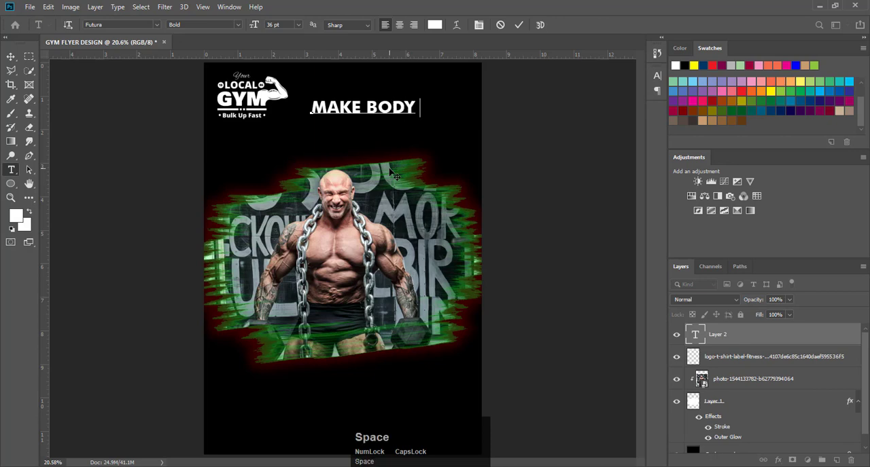
key(Return)
text(SHAPE)
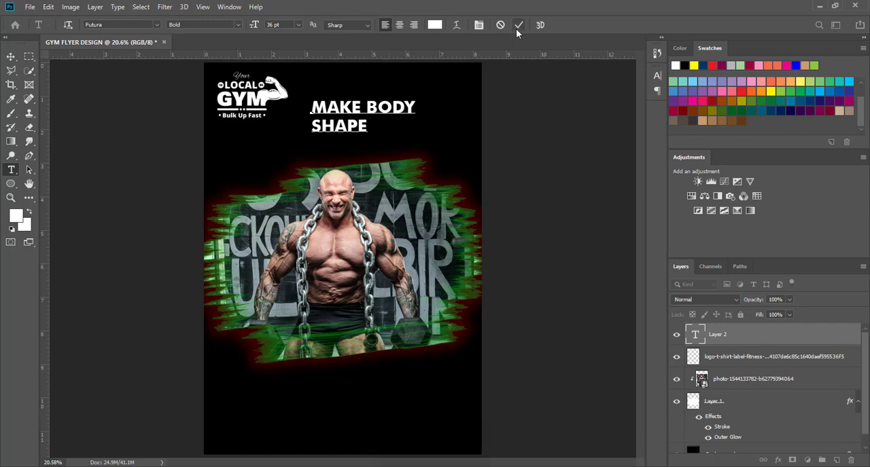
- Choose Futura as the headline's font and commit the text
click(156, 28)
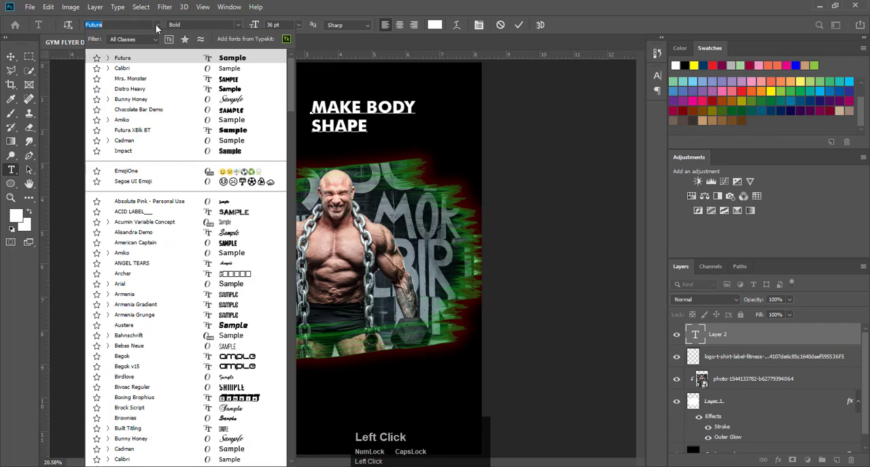
click(124, 58)
click(522, 25)
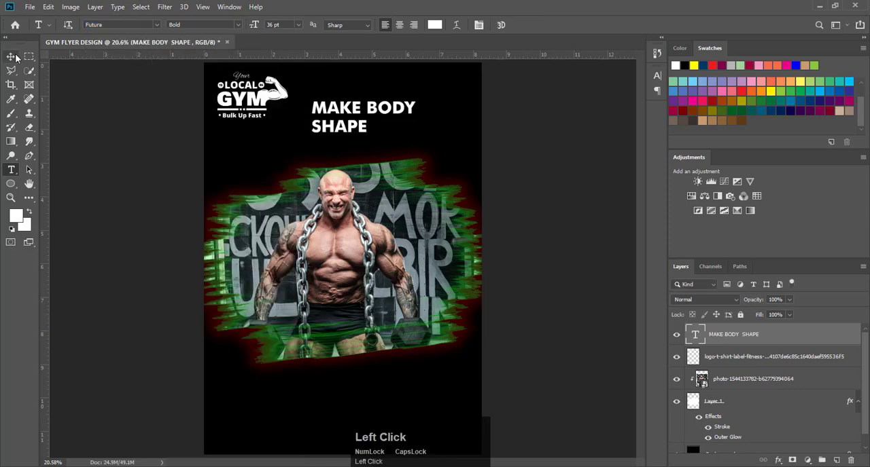
- Enlarge the MAKE BODY SHAPE headline to about 53 pt and shift it closer to the logo
click(12, 57)
drag(419, 136, 471, 153)
drag(412, 113, 395, 107)
- Right-align the headline text and move it back beside the logo
double_click(397, 106)
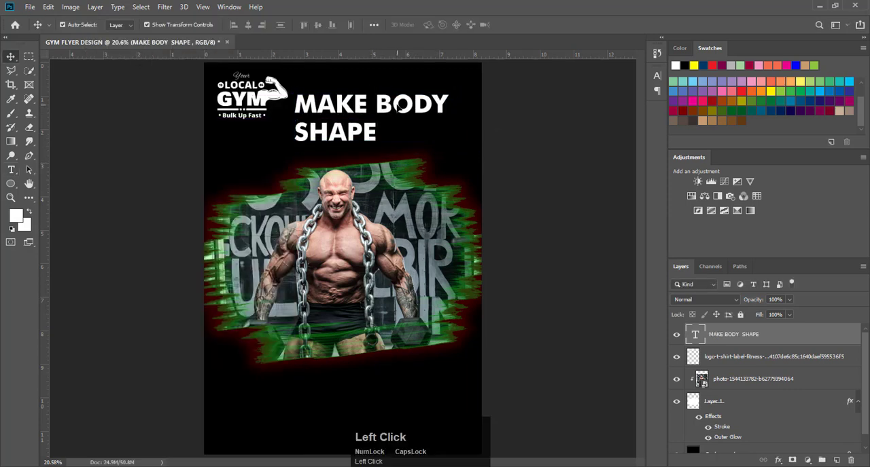
double_click(397, 107)
click(397, 24)
click(414, 26)
click(522, 25)
drag(246, 137, 417, 132)
- Set the headline's MAKE BODY line to 45 pt and reposition the headline beside the logo
double_click(416, 115)
click(462, 99)
drag(462, 99, 303, 99)
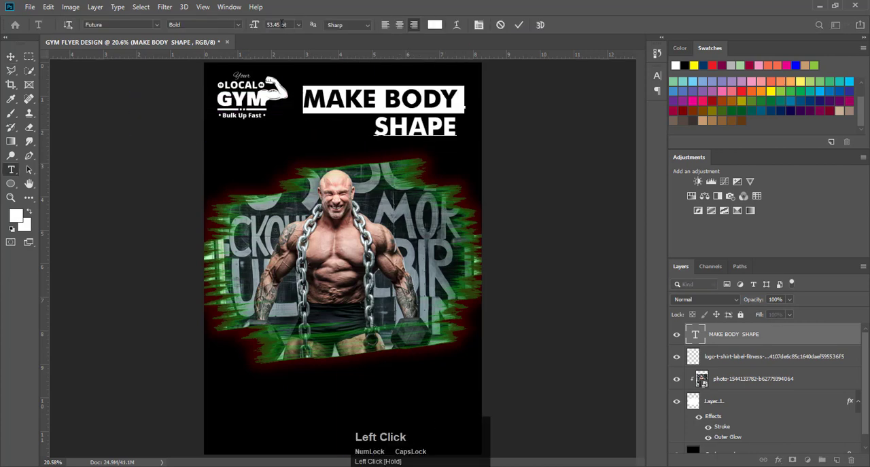
mouse_move(259, 26)
mouse_down()
mouse_move(250, 25)
mouse_move(263, 28)
mouse_up()
click(520, 25)
drag(417, 126, 411, 103)
click(543, 120)
key(F9)
- Recolour the headline word BODY bright green (#0fee29) and make it larger than MAKE
double_click(397, 101)
double_click(418, 100)
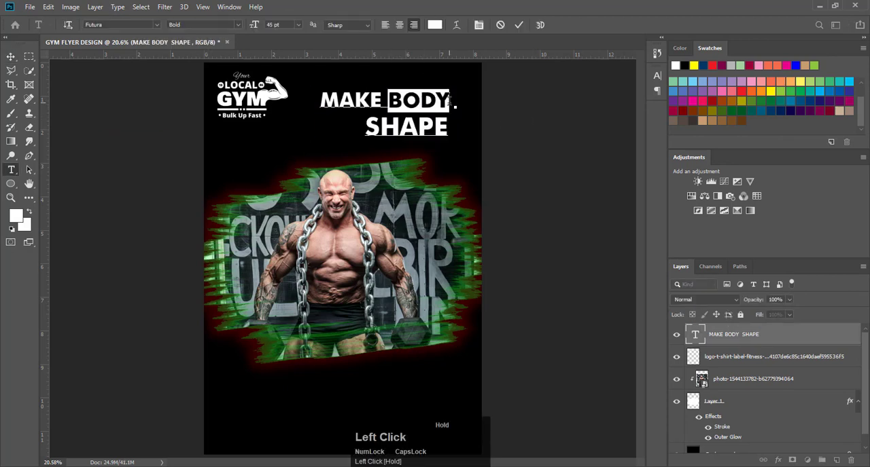
click(434, 25)
click(617, 230)
drag(585, 153, 598, 134)
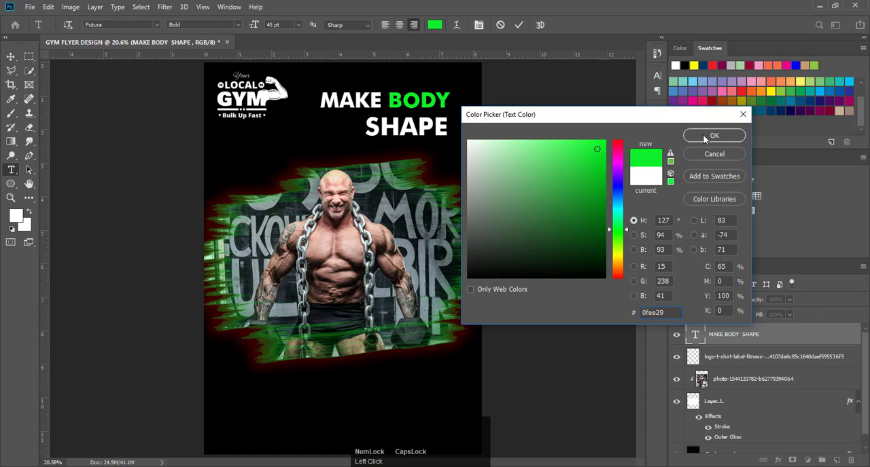
click(715, 135)
- Set the headline word SHAPE to 45 pt, commit the text and deselect the layer
double_click(432, 128)
drag(433, 128, 450, 127)
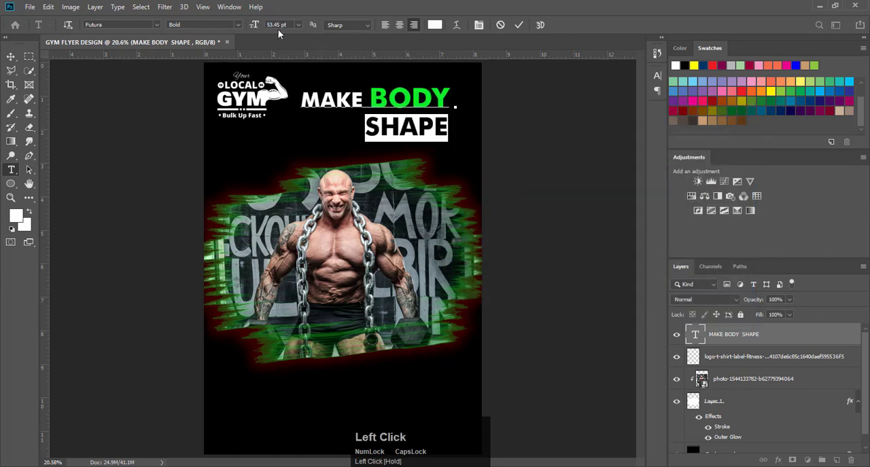
drag(280, 27, 260, 28)
text(45)
key(Return)
click(519, 25)
click(517, 130)
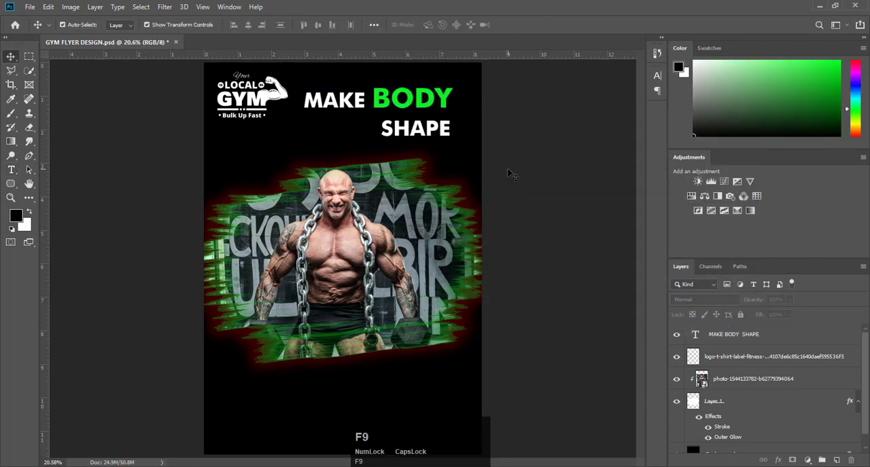
- Add a bright green FITNESS TRAINING text line at 30.31 pt and place it below the headline
click(11, 170)
click(267, 147)
text(FITNESS TRAINING)
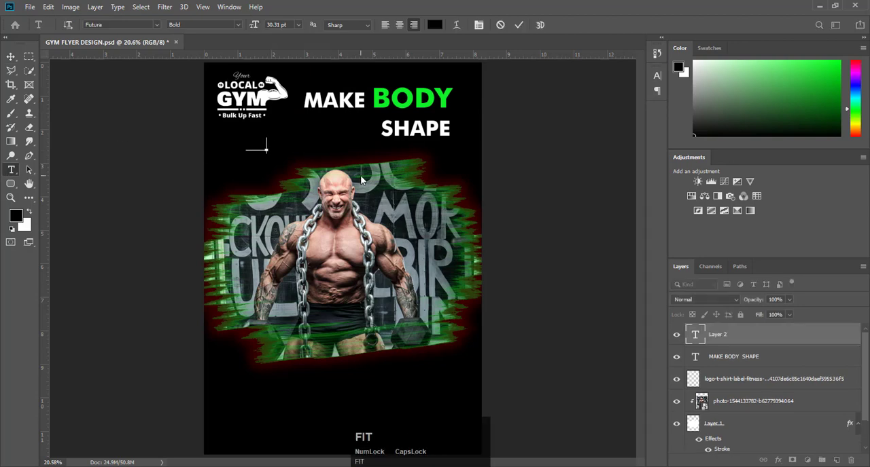
drag(268, 146, 130, 146)
click(840, 62)
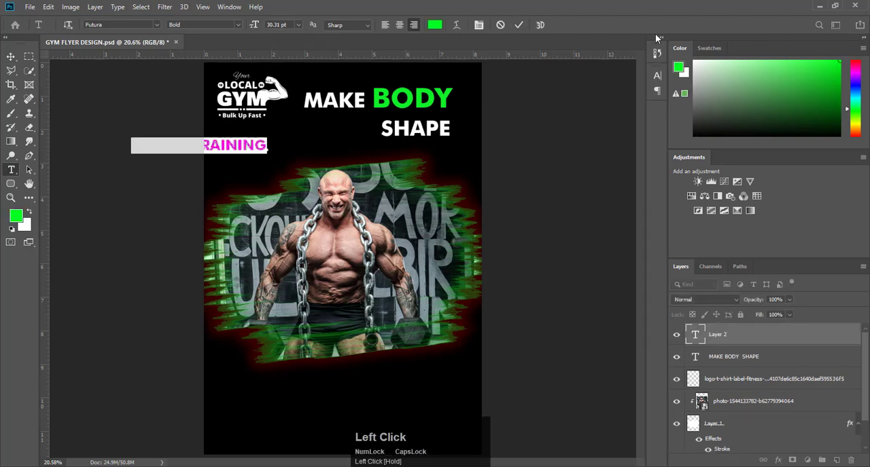
click(518, 26)
click(11, 57)
drag(234, 146, 390, 151)
click(538, 162)
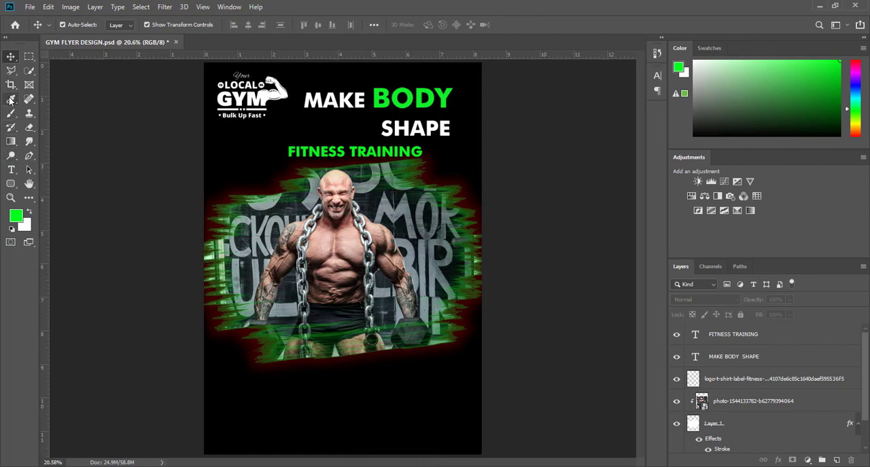
- Draw a green rounded rectangle about 899 × 239 px below the logo and set all its corner radii to 100 px
right_click(11, 183)
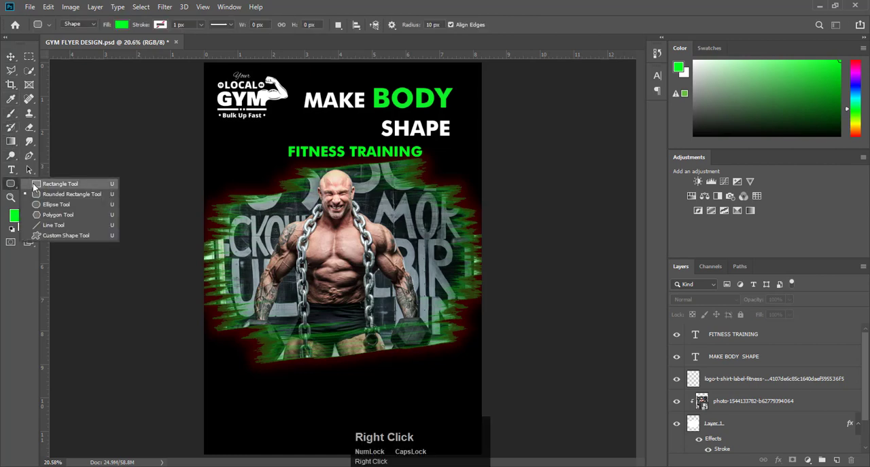
click(38, 195)
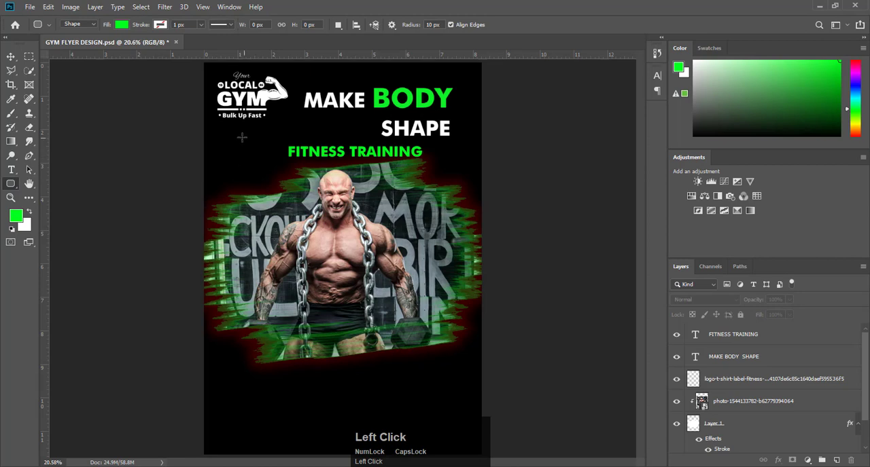
drag(239, 141, 340, 168)
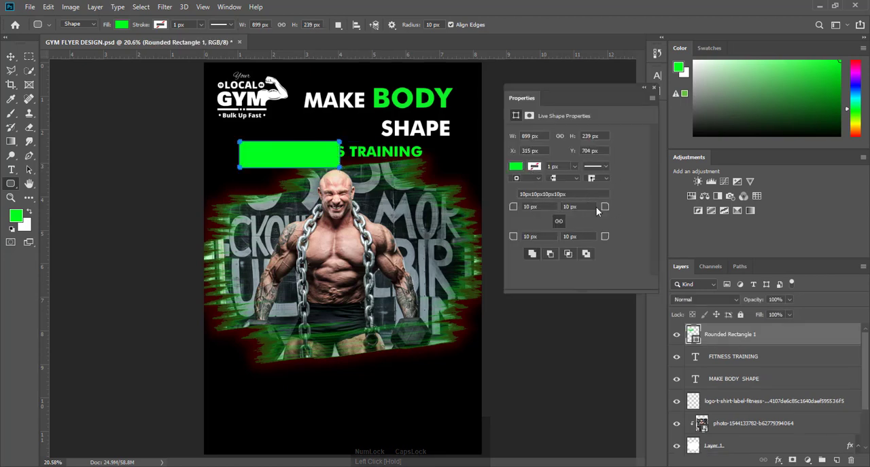
click(570, 205)
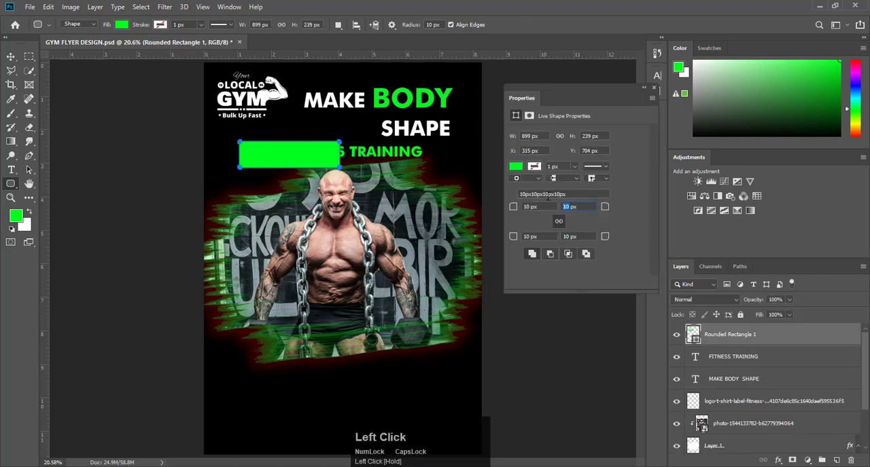
text(0)
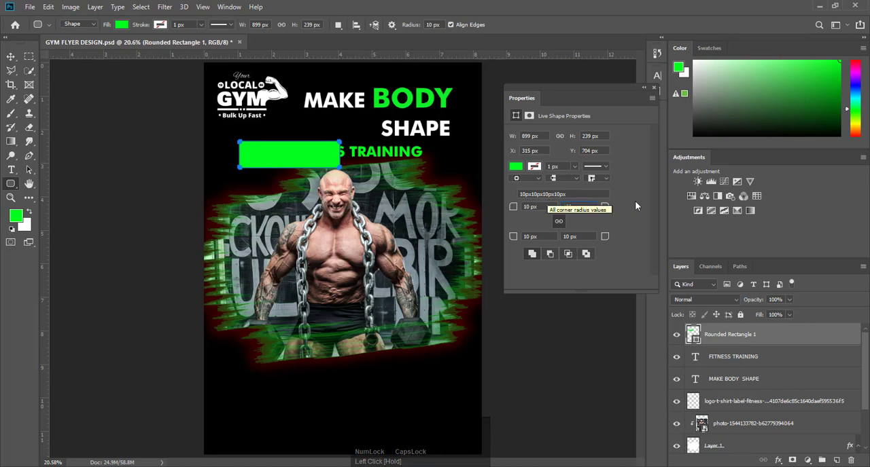
click(620, 141)
click(557, 221)
key(Return)
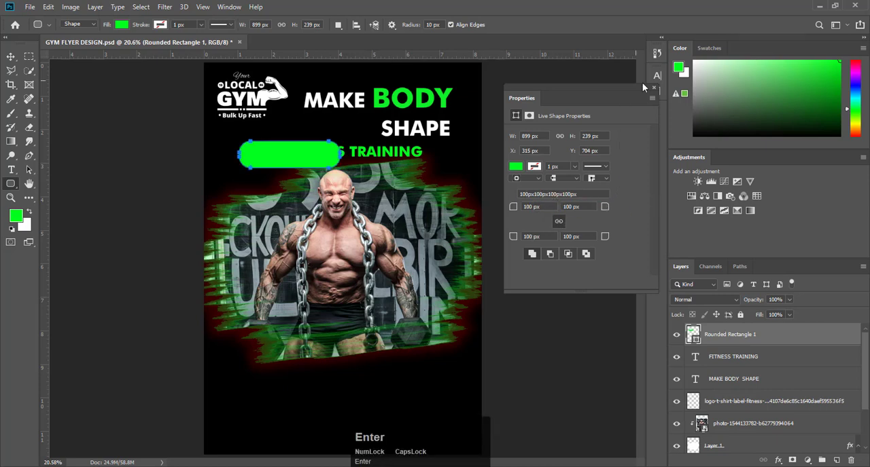
click(644, 87)
- Move the rounded rectangle to the flyer's left edge under the logo and fill it white
click(10, 56)
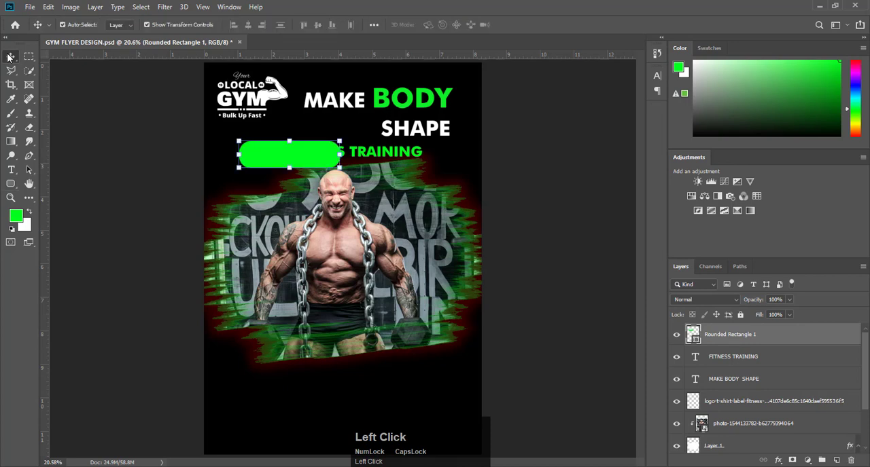
drag(310, 158, 286, 155)
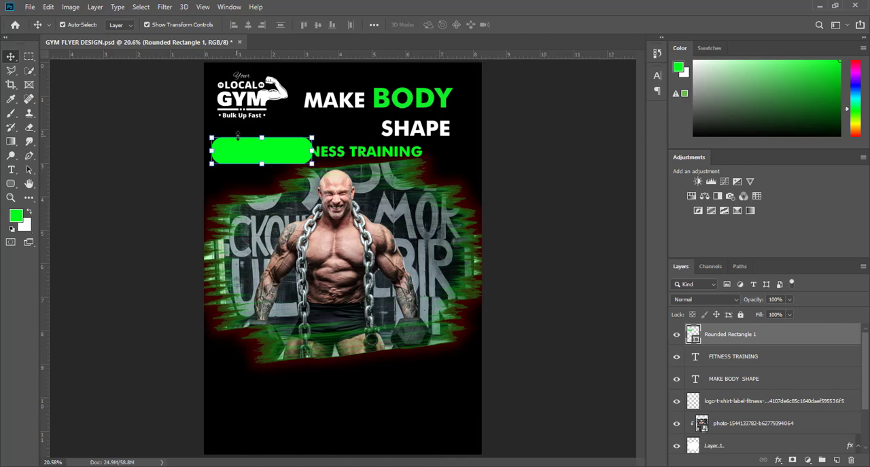
key(ctrl)
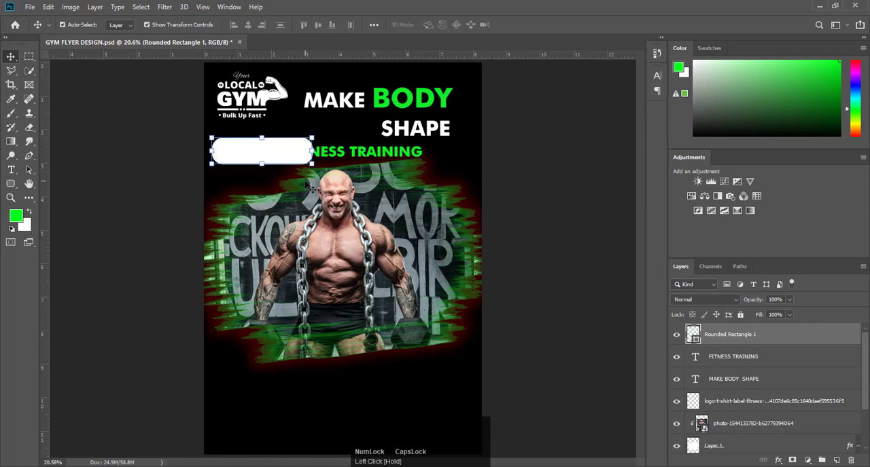
- Move the FITNESS TRAINING text onto the white rounded rectangle and bring its layer above the rectangle
click(396, 160)
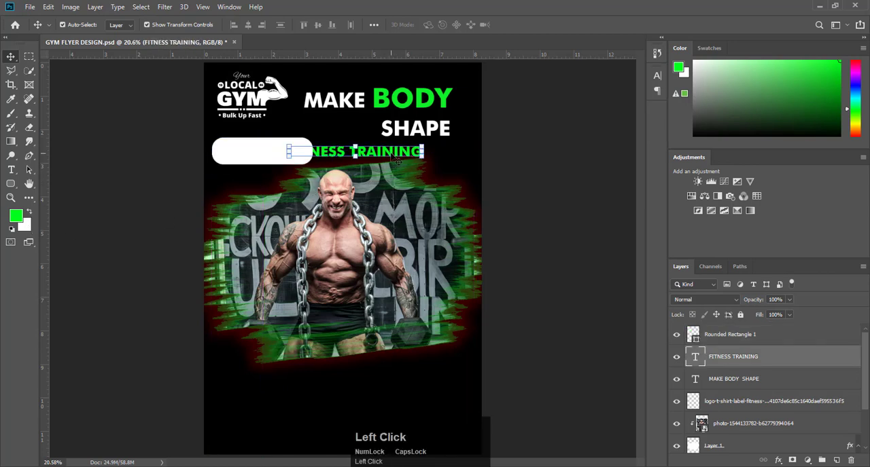
drag(398, 160, 313, 163)
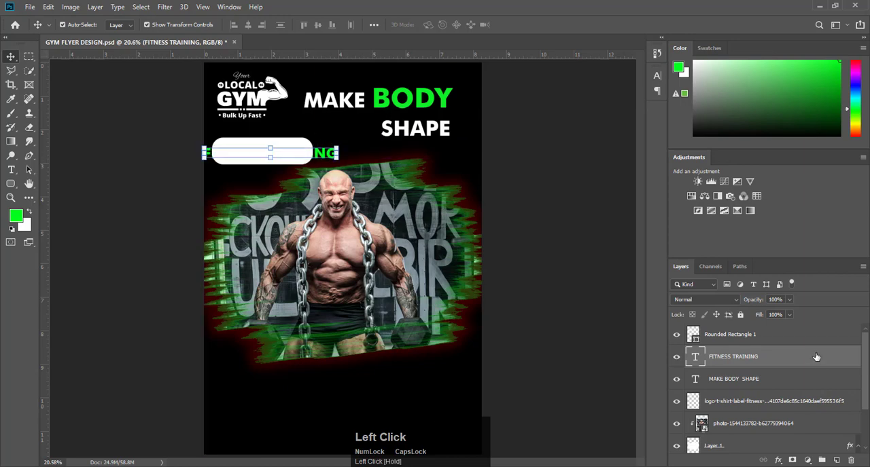
drag(816, 356, 812, 328)
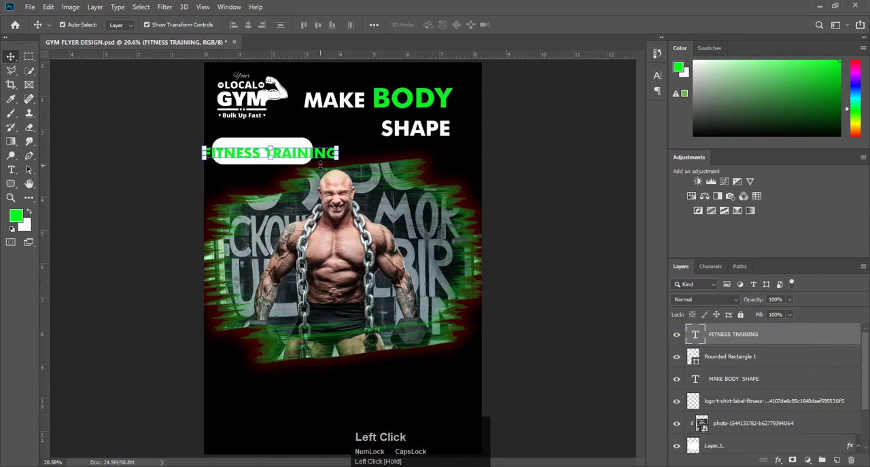
- Scale the FITNESS TRAINING text down to about 69% and position it inside the white rounded rectangle
drag(335, 158, 316, 154)
scroll(277, 153, up, 6)
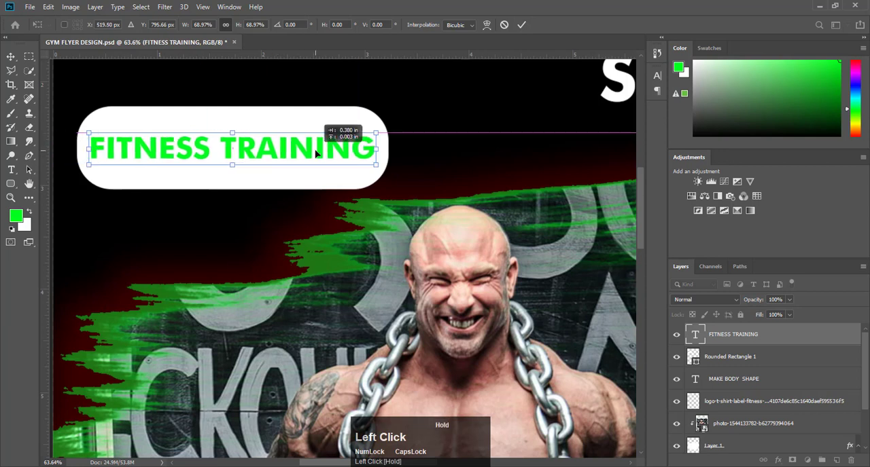
click(521, 25)
- Narrow the white rounded rectangle from its right side and scale the FITNESS TRAINING text down to about 87% to fit inside
click(352, 118)
drag(388, 147, 310, 151)
click(521, 26)
click(360, 146)
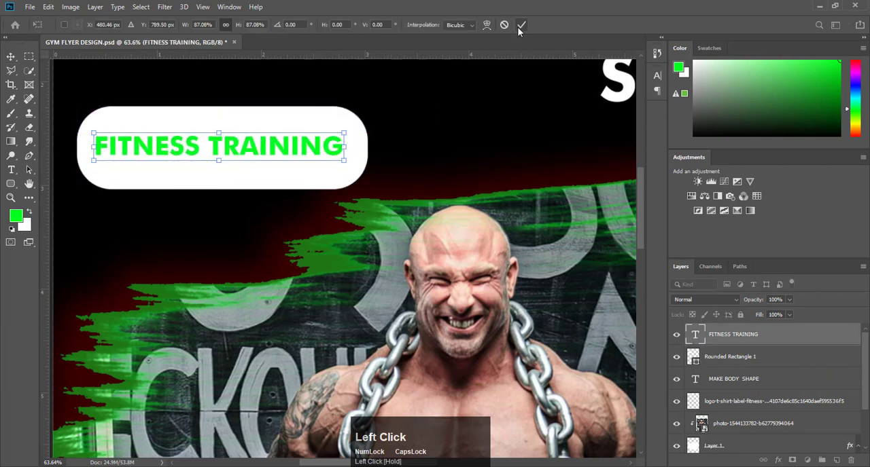
click(521, 25)
- Recolor the FITNESS TRAINING text black
click(435, 75)
click(330, 120)
click(324, 146)
drag(707, 124, 661, 163)
key(alt+BackSpace)
key(ctrl+0)
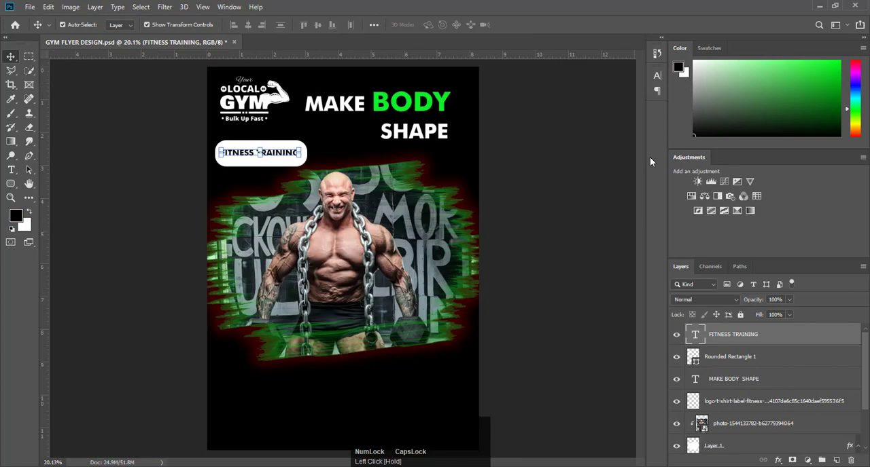
- Enlarge the FITNESS TRAINING text slightly and position it inside the white rounded rectangle
click(534, 174)
scroll(228, 153, up, 7)
click(408, 170)
drag(488, 169, 416, 161)
click(521, 25)
click(443, 85)
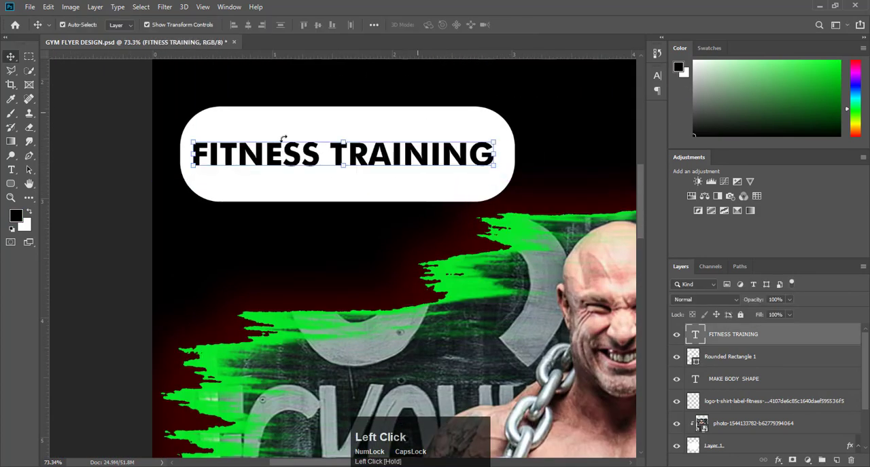
click(138, 170)
key(ctrl+0)
- Add a black 13.01 pt text line reading START TODAY OF YOUR above FITNESS TRAINING
scroll(229, 155, up, 5)
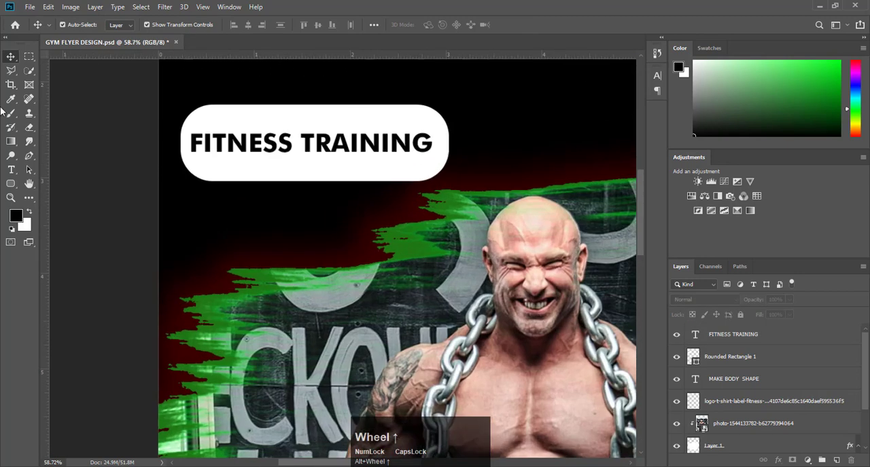
click(11, 170)
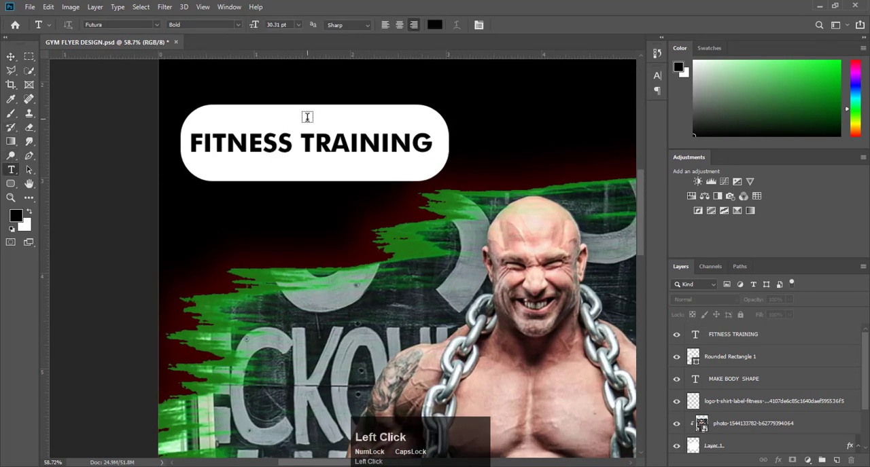
click(308, 117)
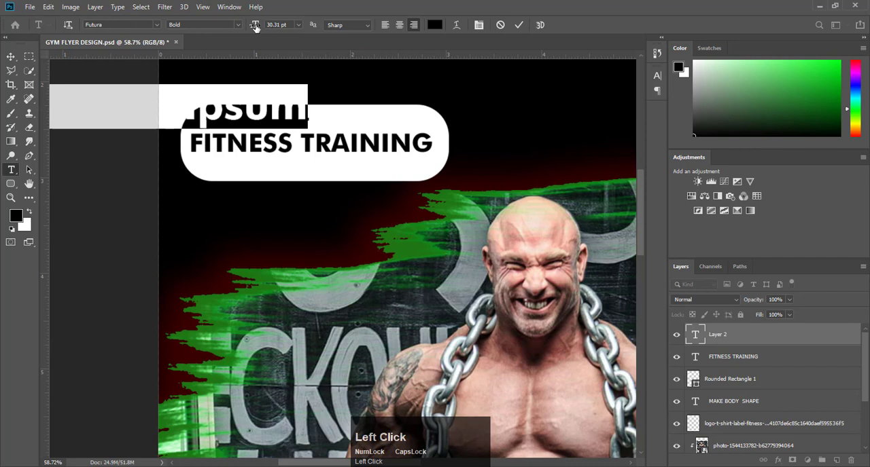
drag(255, 25, 226, 26)
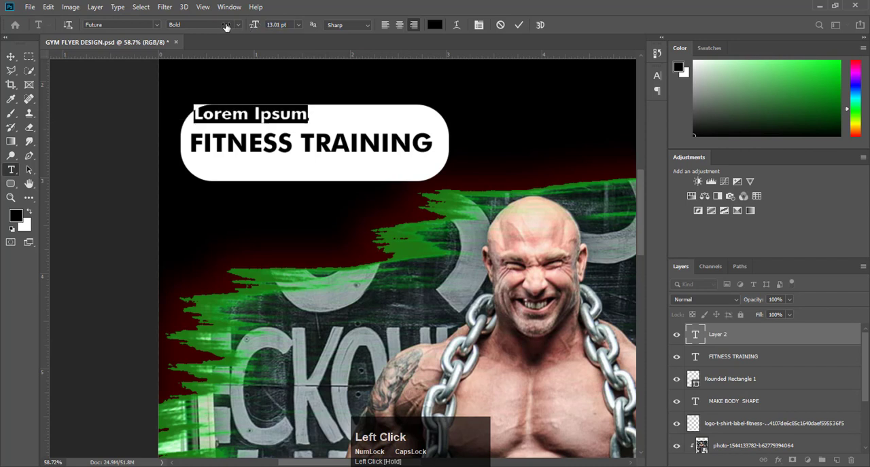
text(S)
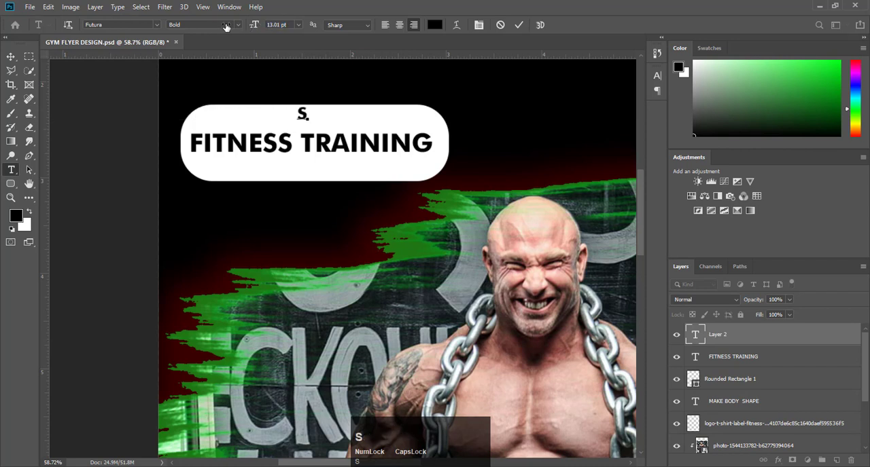
text(TART )
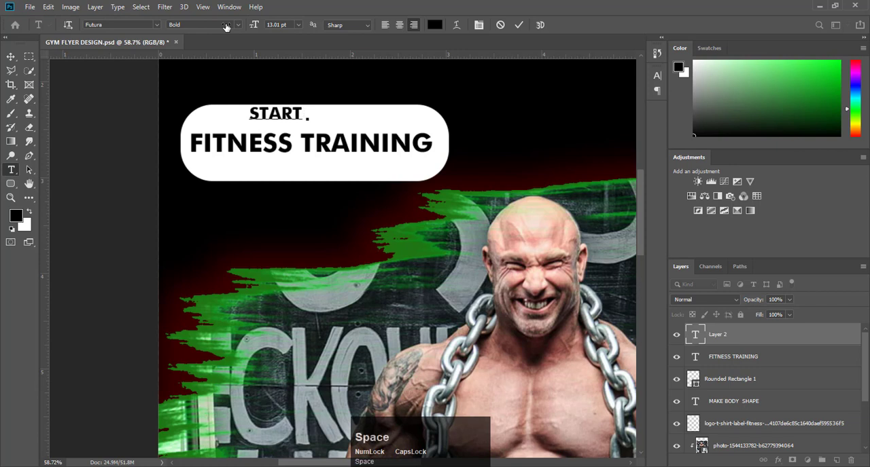
text(TOD)
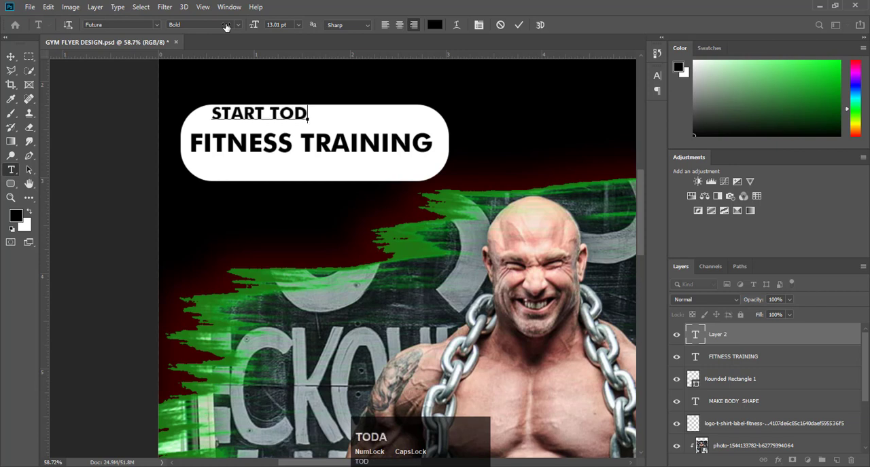
text(AY OF )
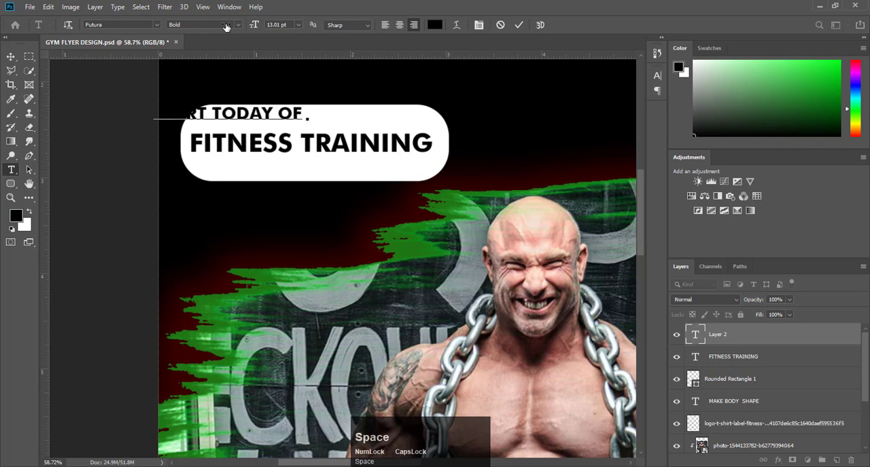
text(Y)
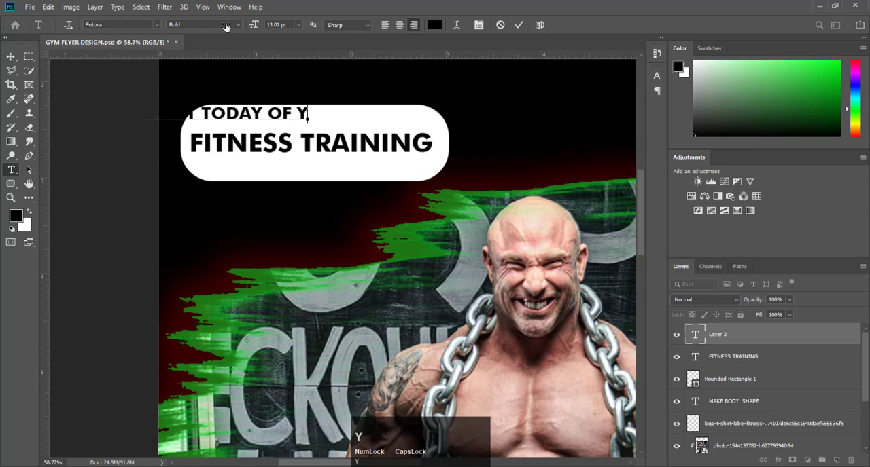
text(OUR)
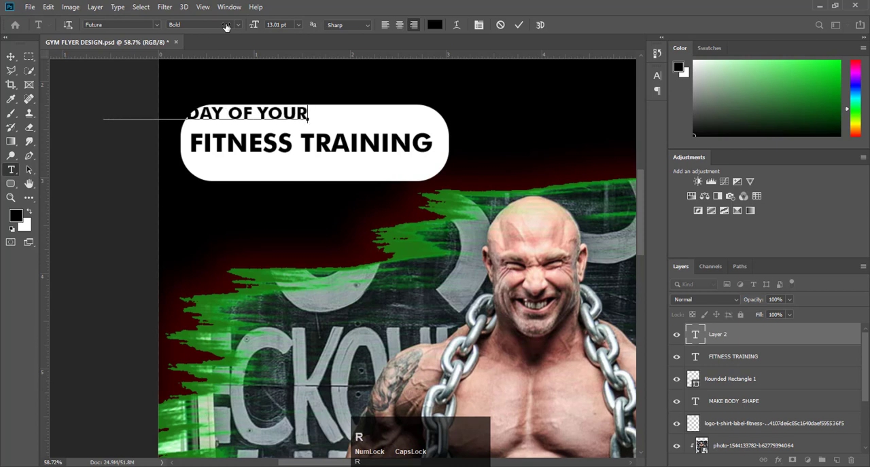
- Set the font of the whole START TODAY OF YOUR line to Calibri Regular
key(ctrl+a)
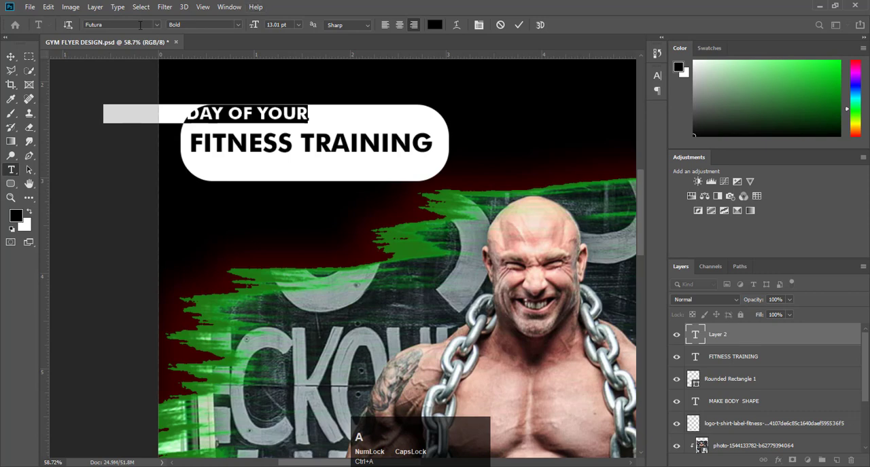
click(138, 25)
text(CA)
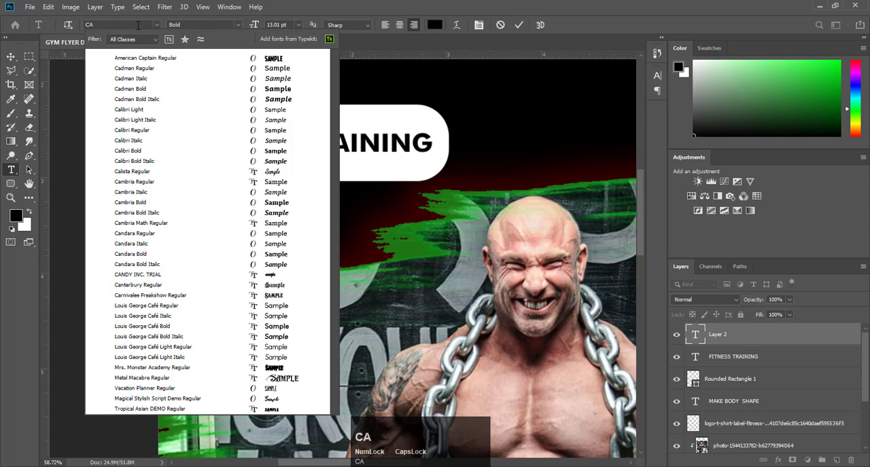
text(L)
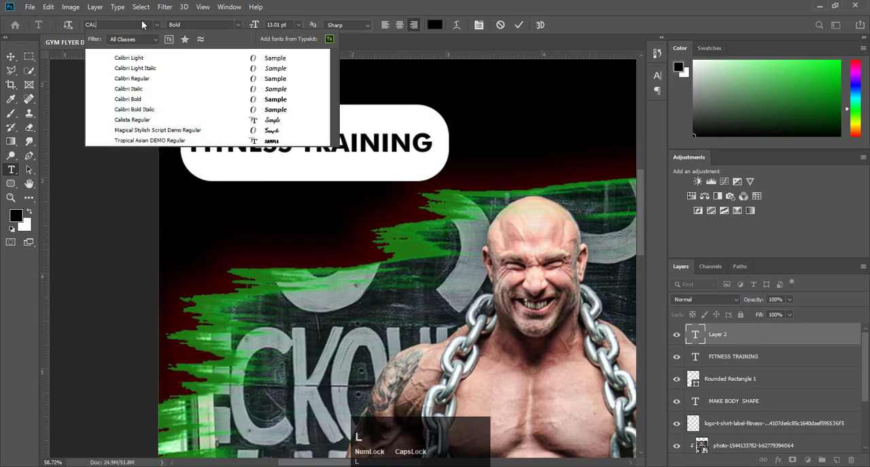
click(152, 80)
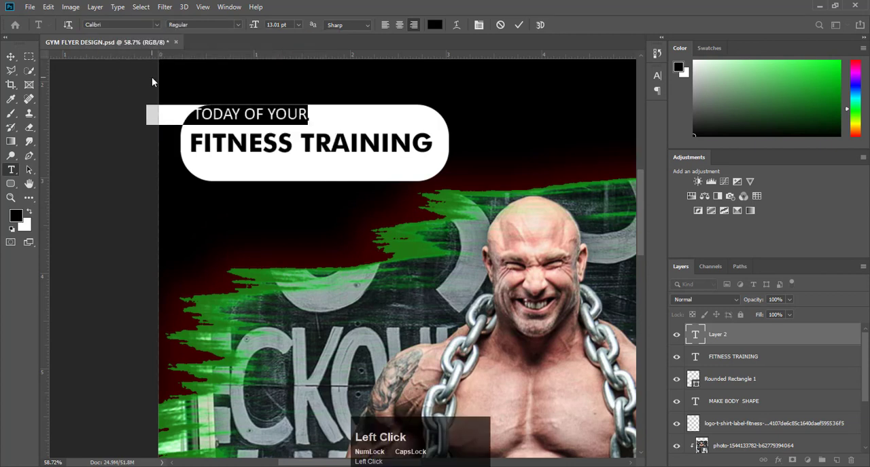
click(518, 24)
- Move the START TODAY OF YOUR line into the white label, centered above FITNESS TRAINING
click(10, 58)
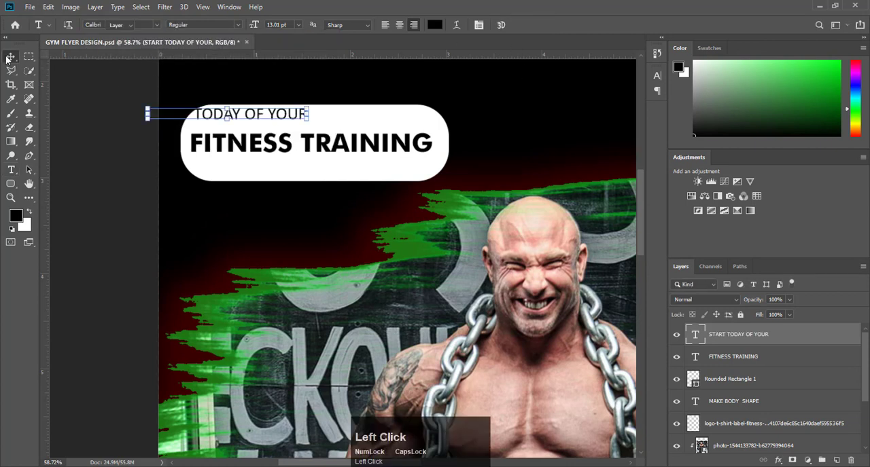
drag(272, 117, 354, 123)
click(140, 112)
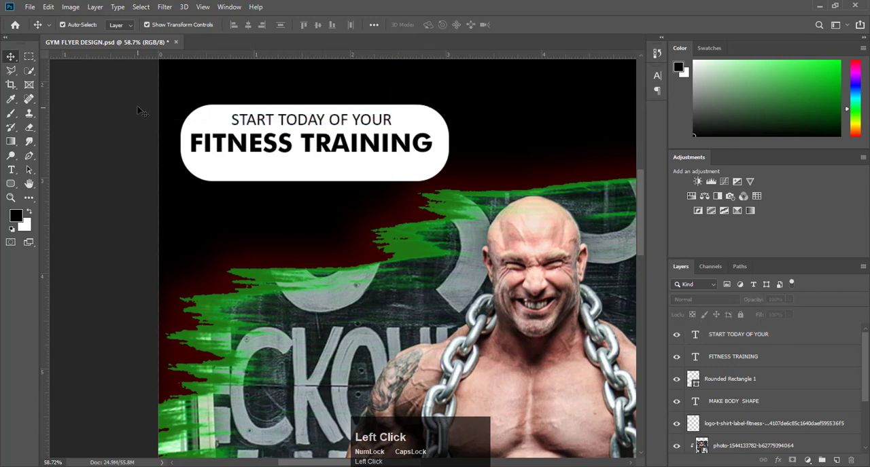
- Scale the START TODAY OF YOUR line down to about 79% and recenter it above FITNESS TRAINING
key(ctrl)
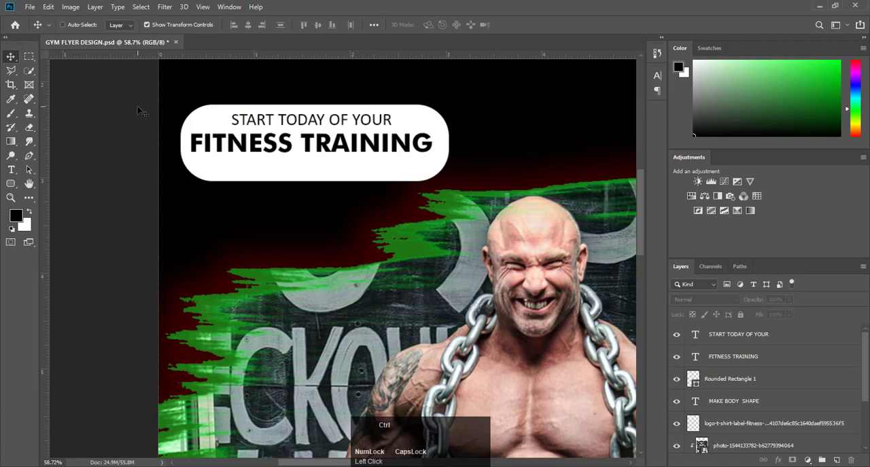
key(ctrl+0)
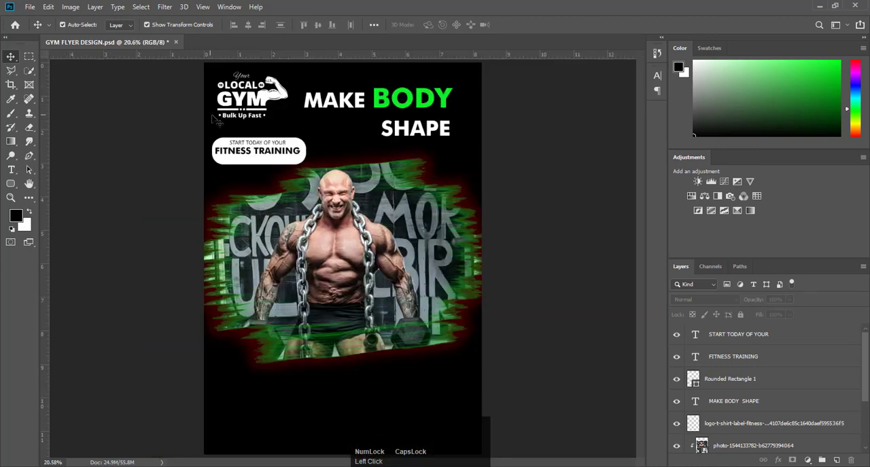
scroll(255, 149, up, 6)
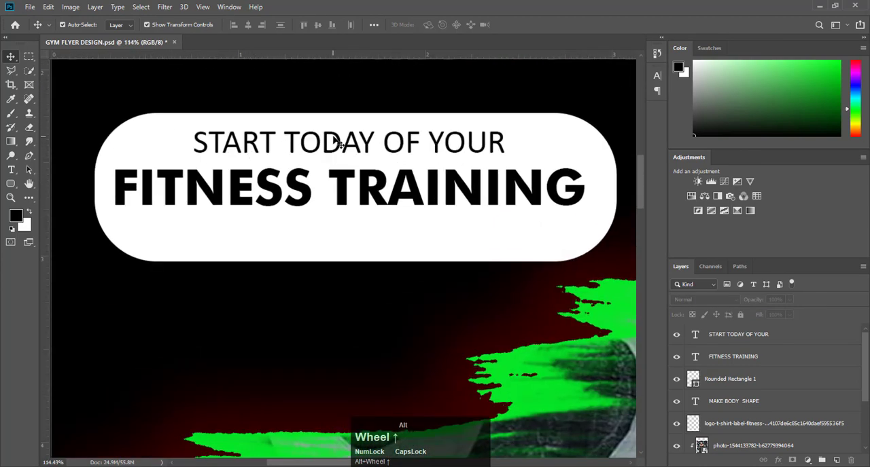
click(346, 148)
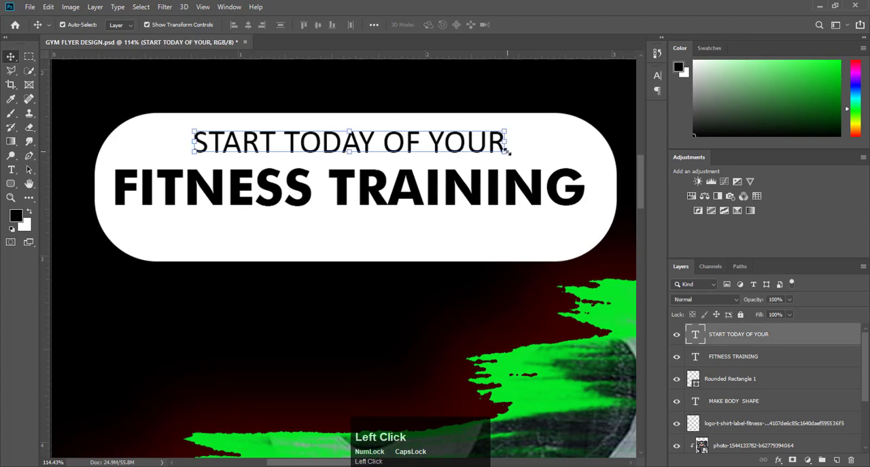
drag(506, 151, 440, 132)
drag(367, 145, 408, 143)
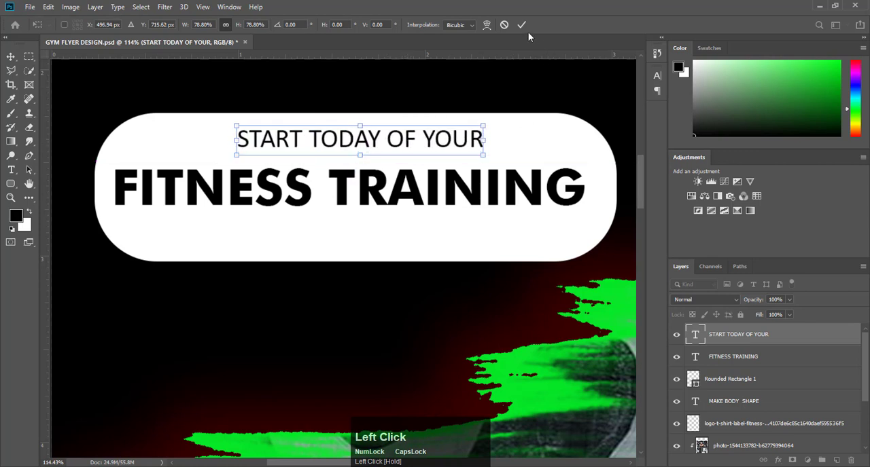
click(521, 24)
click(70, 170)
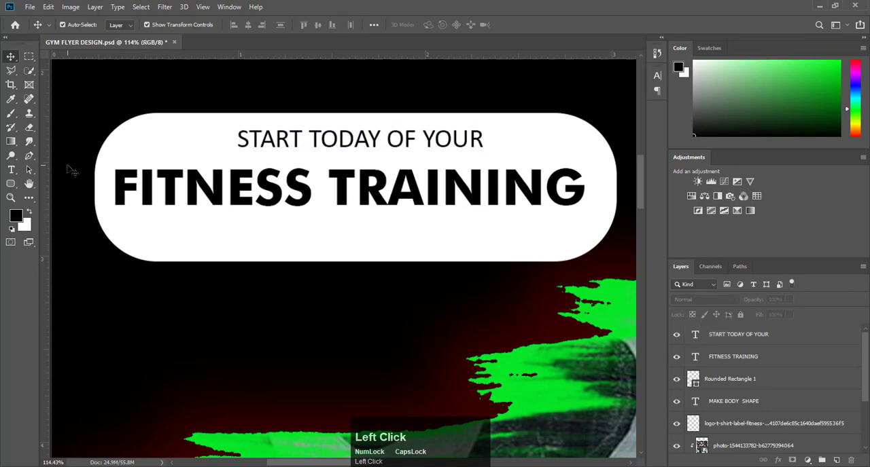
- Nudge the START TODAY OF YOUR line slightly down within the white label
key(ctrl+0)
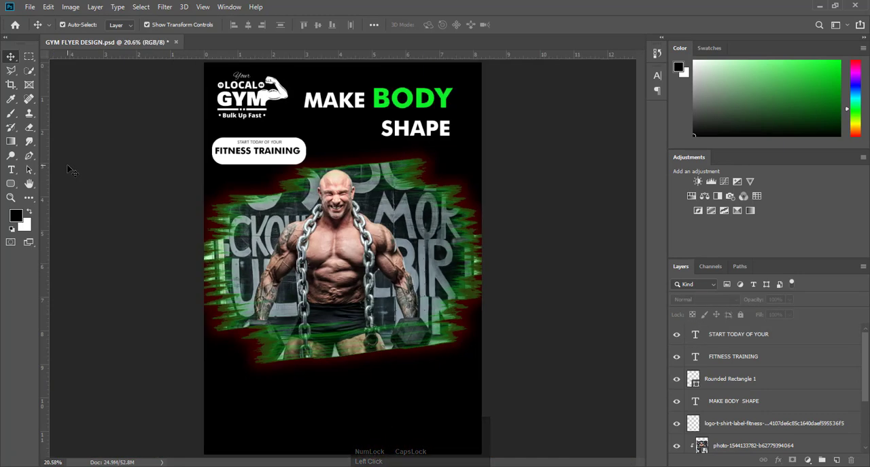
click(271, 146)
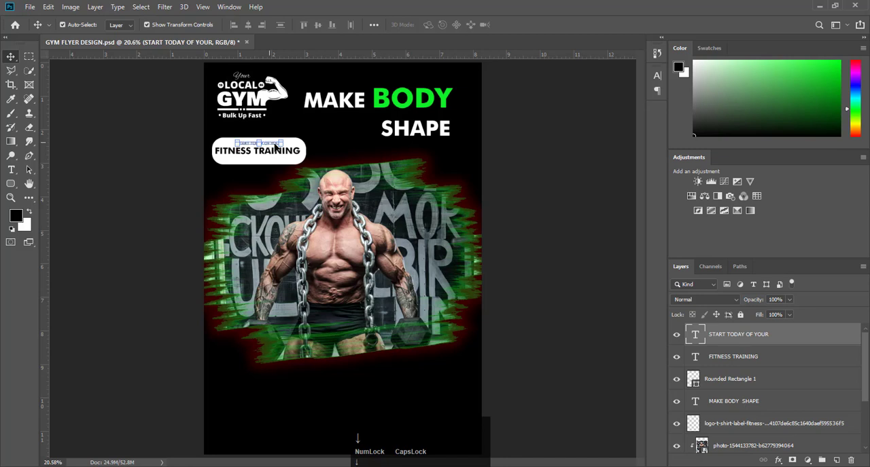
click(531, 160)
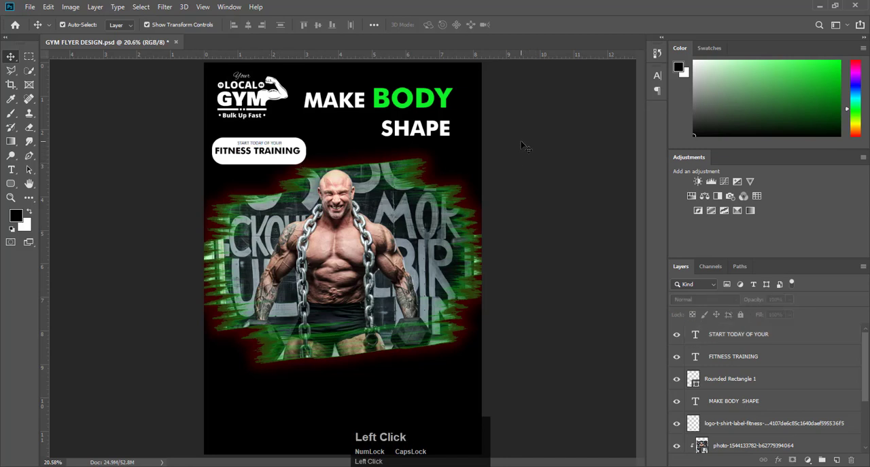
key(F9)
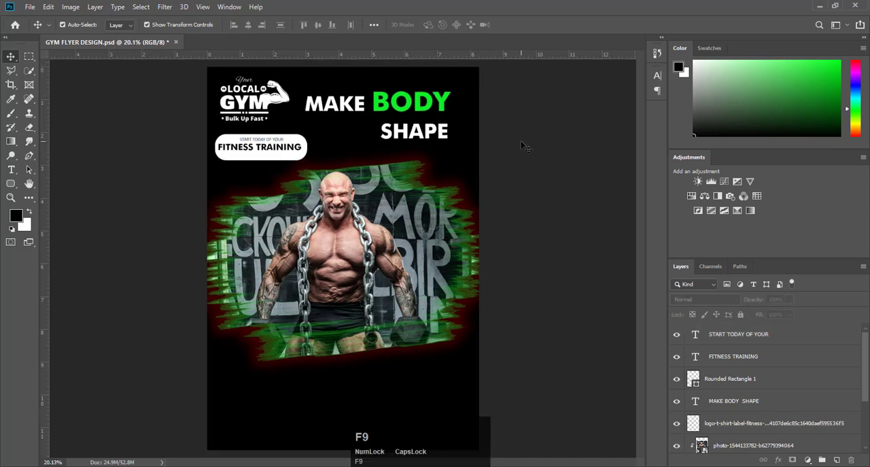
- Add an OUR SERVICES heading in white 46.01 pt Calibri Regular in the black area below the photo
click(11, 169)
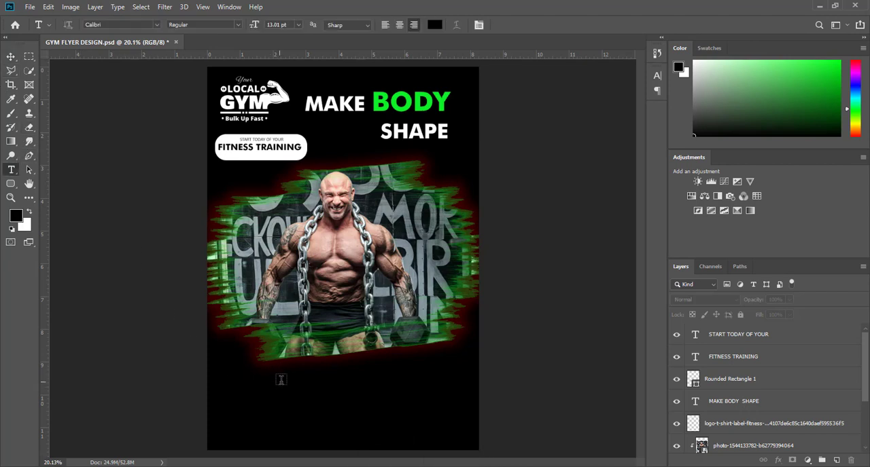
click(239, 379)
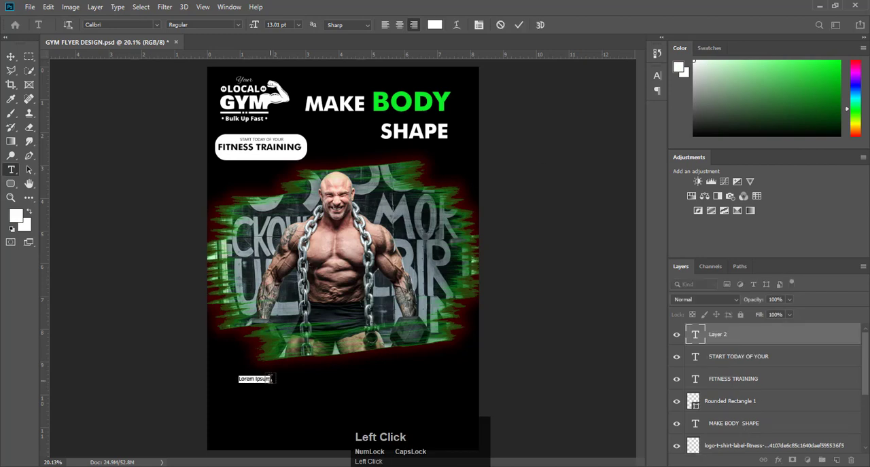
drag(254, 26, 410, 12)
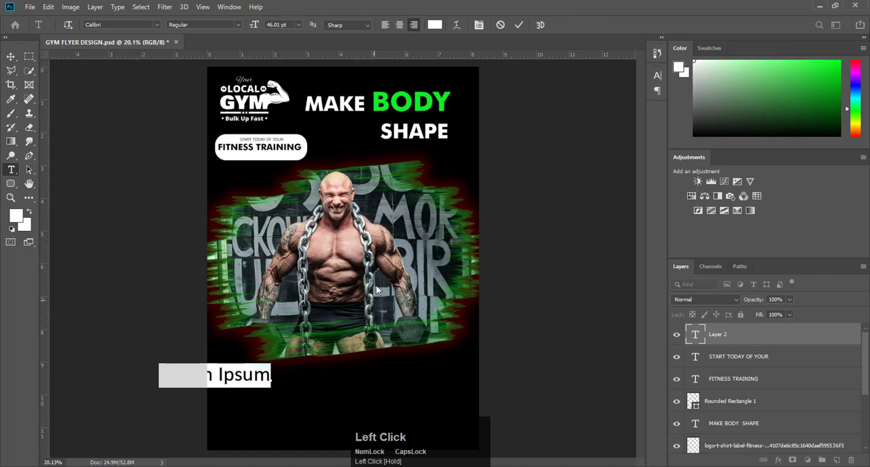
text(O)
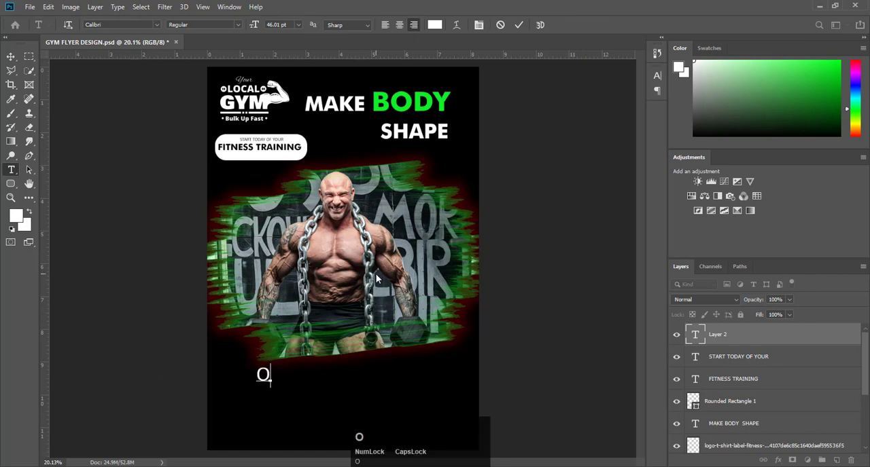
text(UR SER)
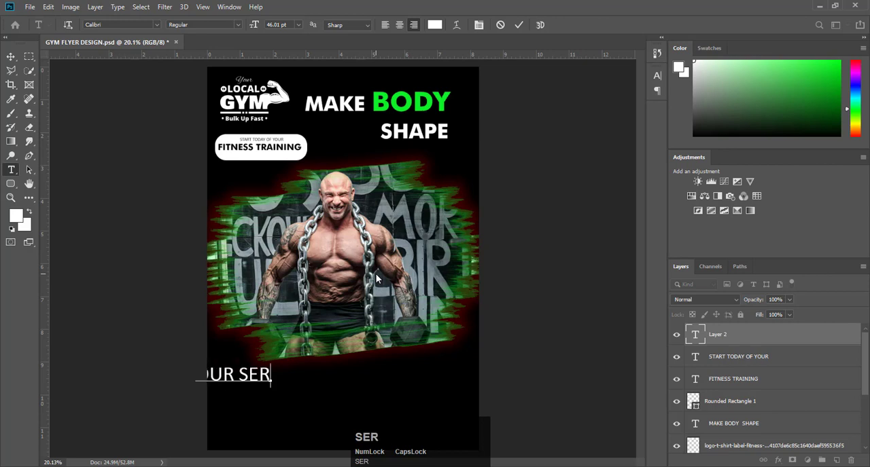
text(VI)
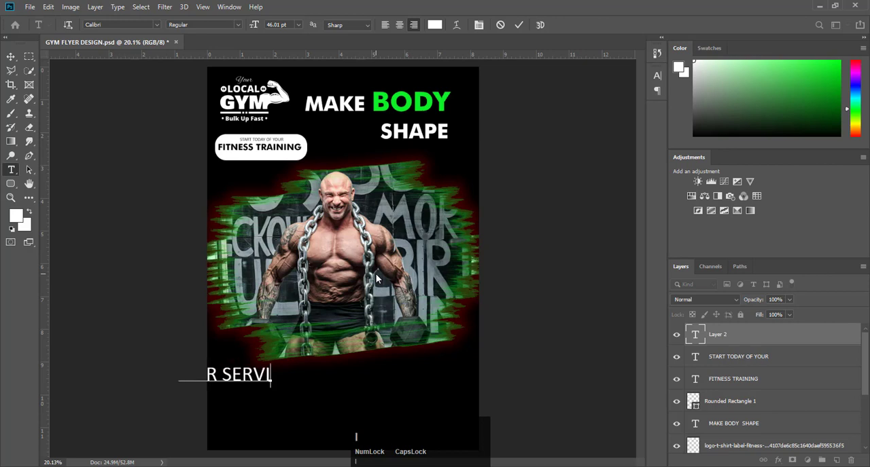
text(CES)
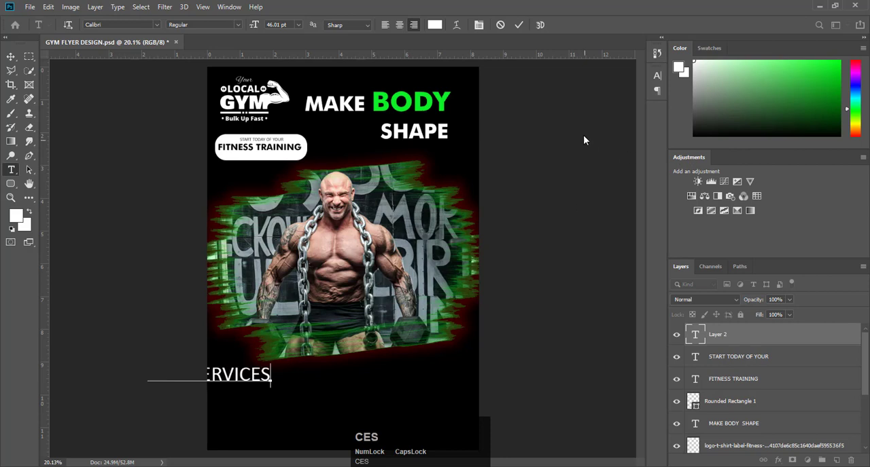
- Set the OUR SERVICES heading in Futura Bold and move it fully inside the flyer below the photo
key(ctrl+a)
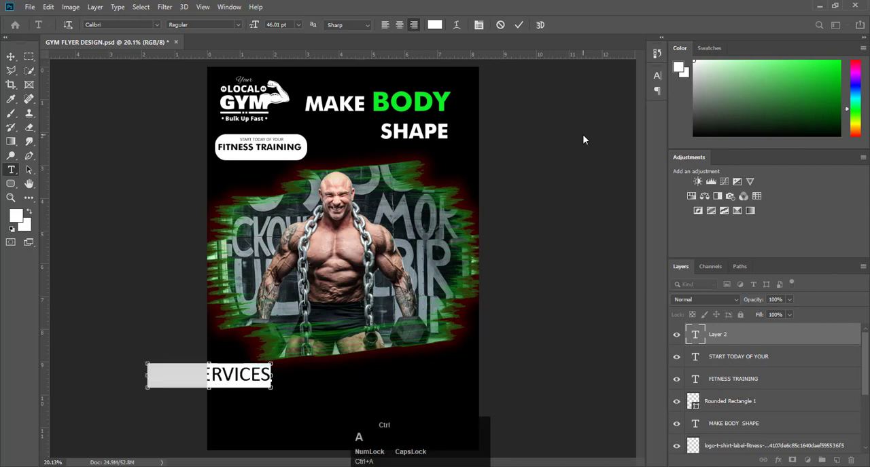
click(157, 25)
click(162, 69)
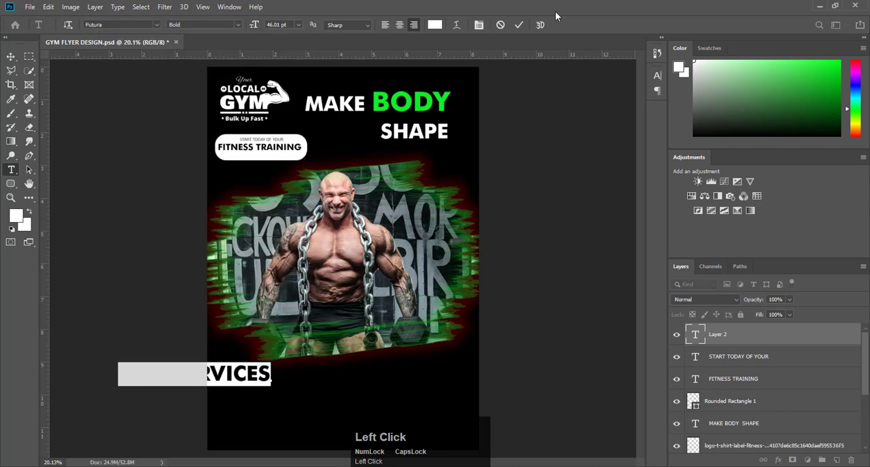
click(518, 25)
click(10, 59)
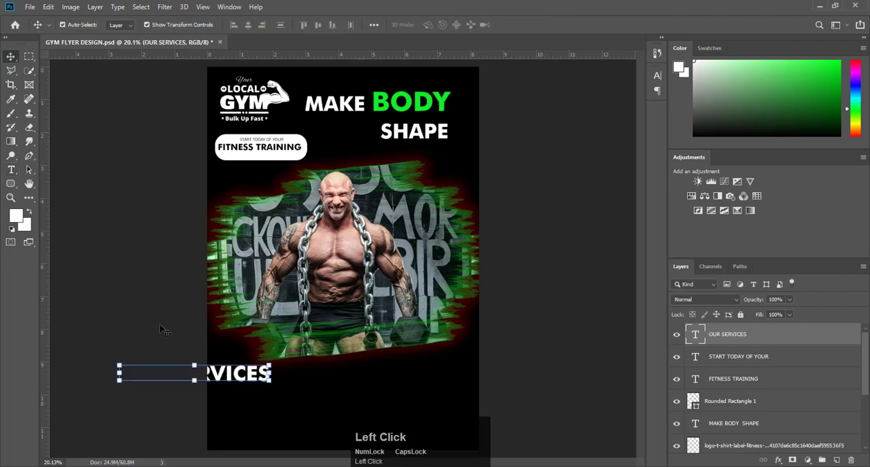
drag(216, 377, 391, 390)
- Recolor only the word SERVICES in the OUR SERVICES heading to bright green
double_click(329, 388)
click(286, 386)
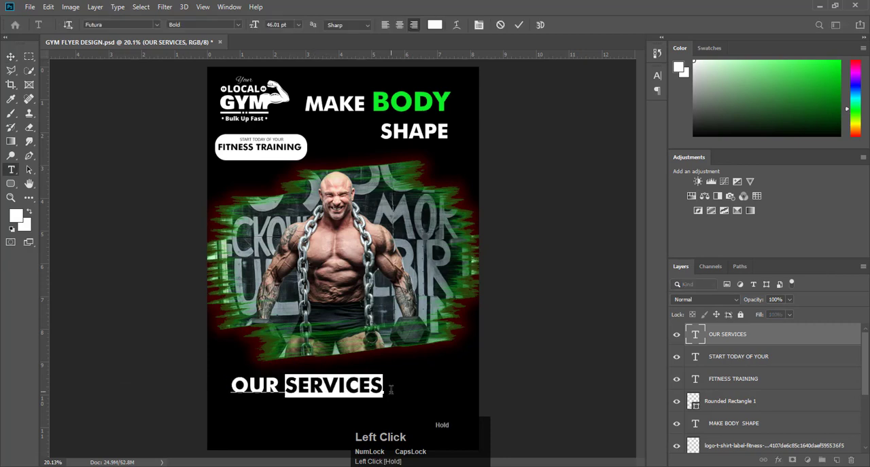
drag(812, 89, 867, 35)
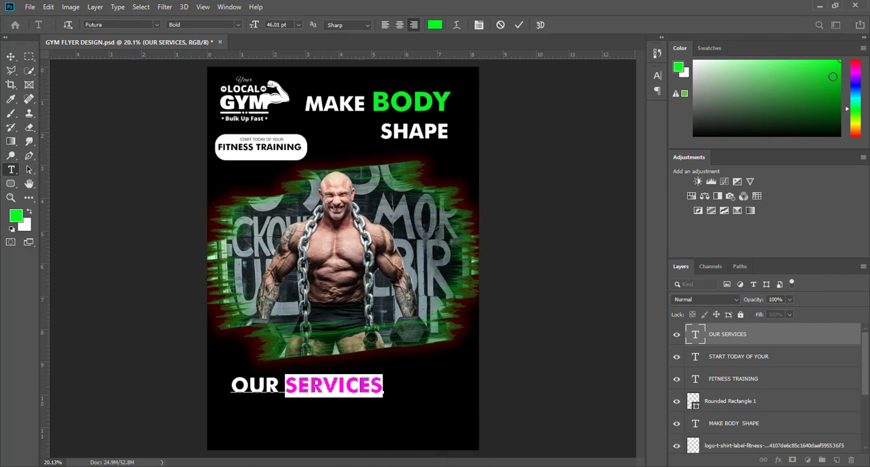
drag(832, 77, 830, 71)
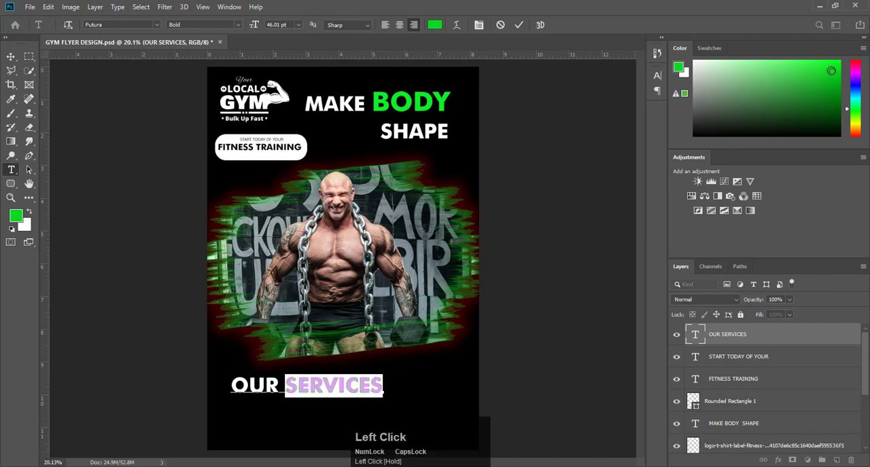
click(518, 25)
click(551, 133)
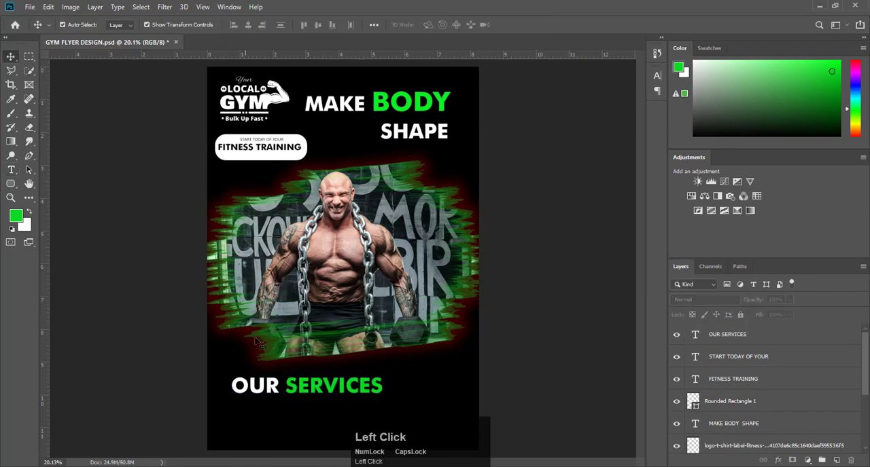
- Scale the OUR SERVICES heading down to about 43.65% near the flyer's left margin
click(328, 386)
drag(382, 396, 277, 386)
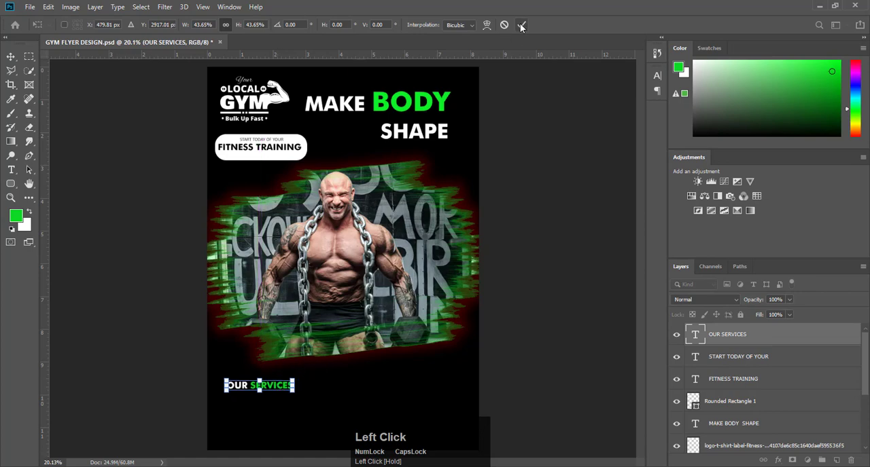
click(520, 25)
- Add a green text list below OUR SERVICES with the lines Personal Training, Diet Nairation and Body Shape
scroll(272, 421, up, 5)
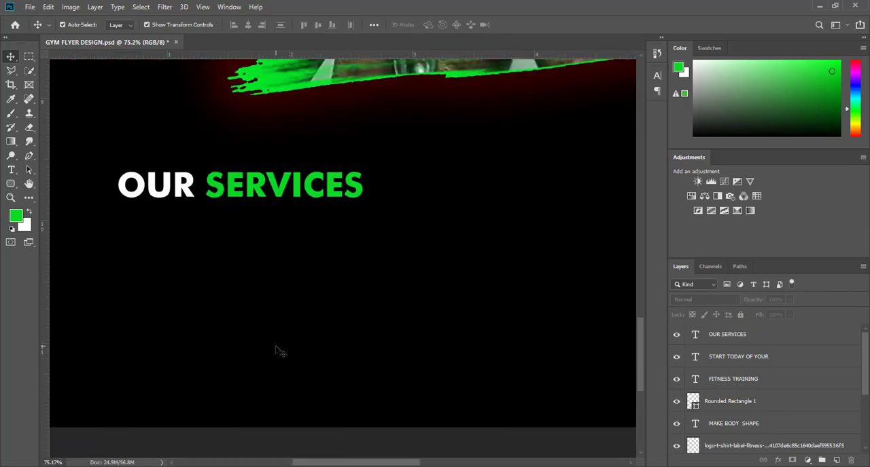
key(t)
click(282, 240)
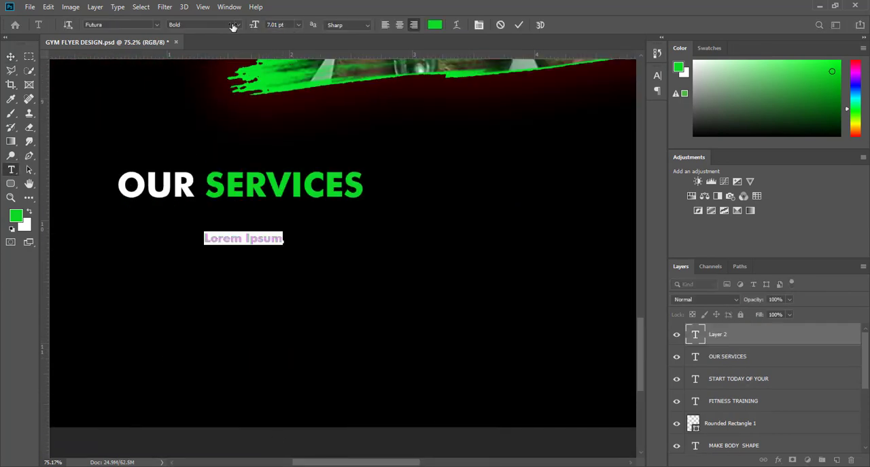
text(Personal Training)
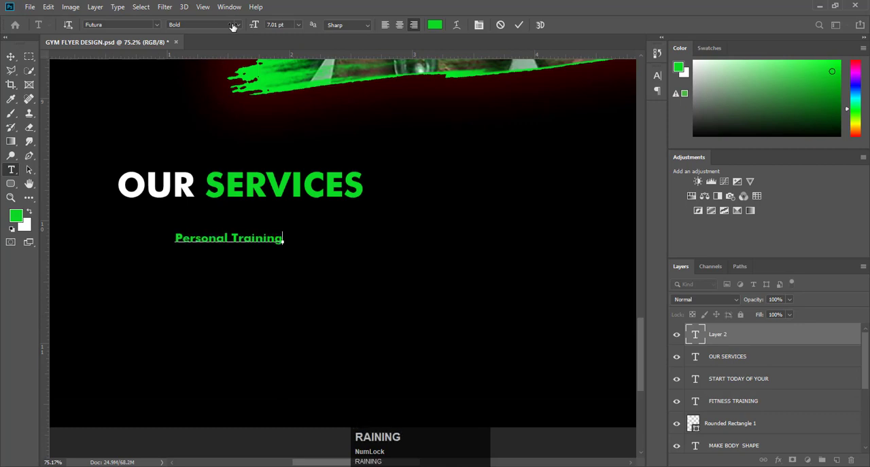
key(Return)
key(Return)
key(Return)
key(Return)
text(Diet N)
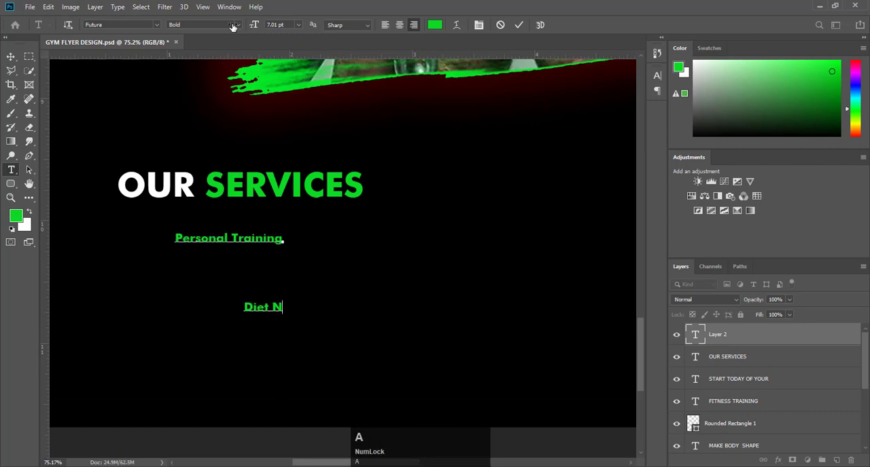
text(airation)
key(Return)
key(Return)
key(Return)
key(Return)
text(Bod)
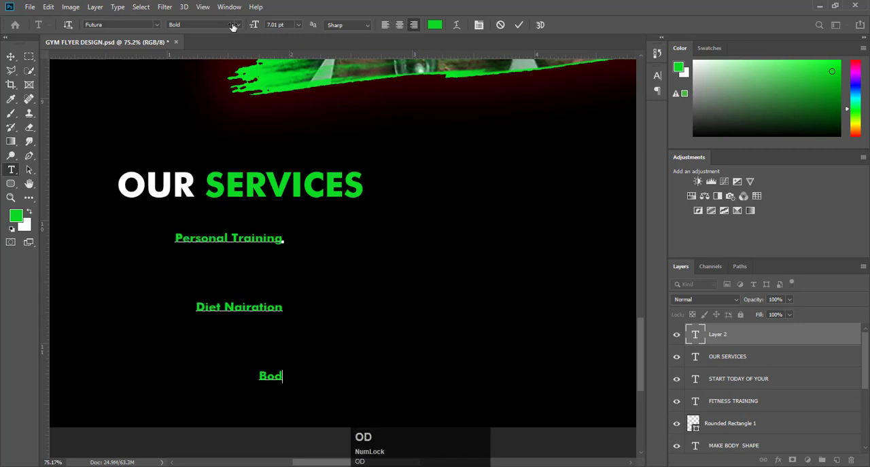
text(y Shape)
- Set the services list's leading to 11.6 pt and left-align its lines
key(ctrl+a)
click(657, 75)
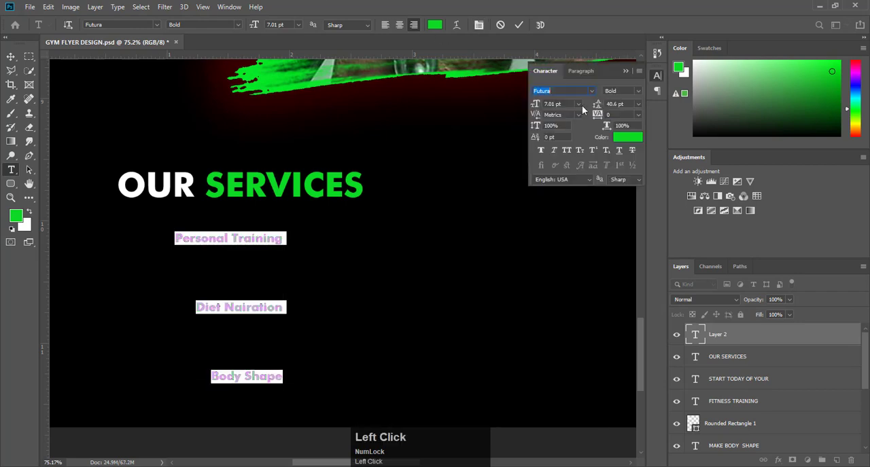
drag(597, 105, 581, 104)
click(385, 25)
- Add Body Building as a fourth line at the end of the services list
click(356, 276)
key(Return)
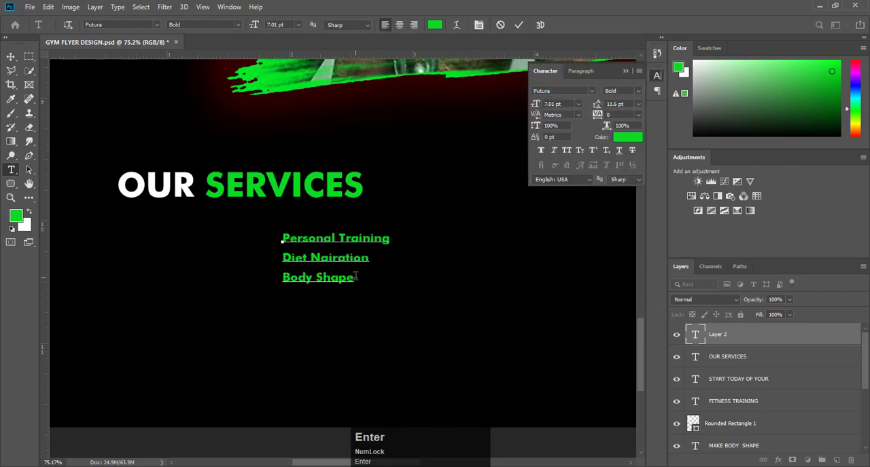
text(Body Building)
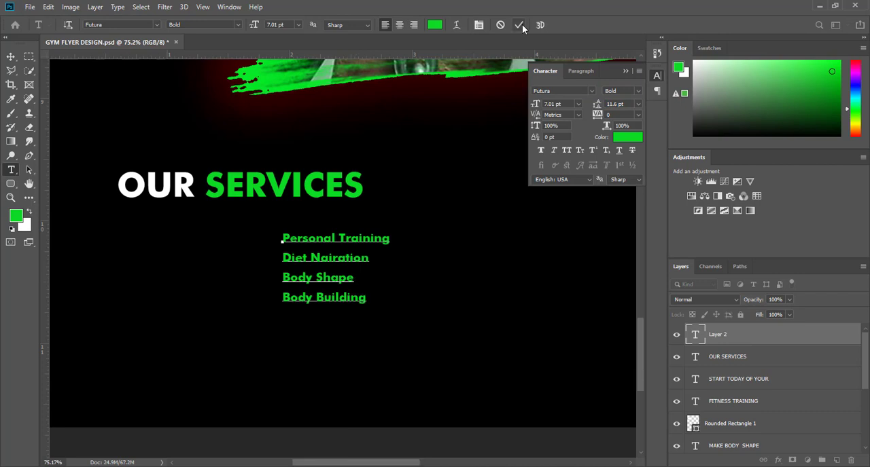
click(519, 24)
- Move the green services list under the heading, aligned with the left edge of the word OUR
click(12, 57)
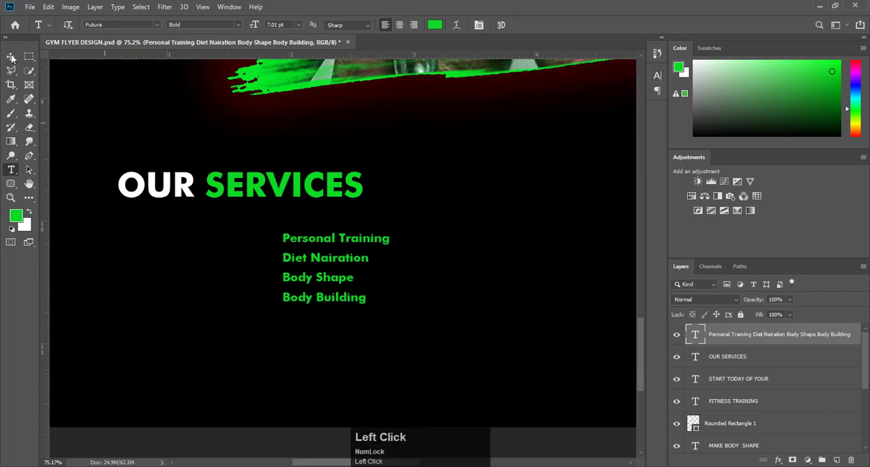
click(11, 57)
drag(313, 247, 149, 240)
click(272, 285)
- Add a second text list beside the first with the lines Graining, Weight Training, Cardio Training and Yoga And More
click(11, 170)
click(351, 231)
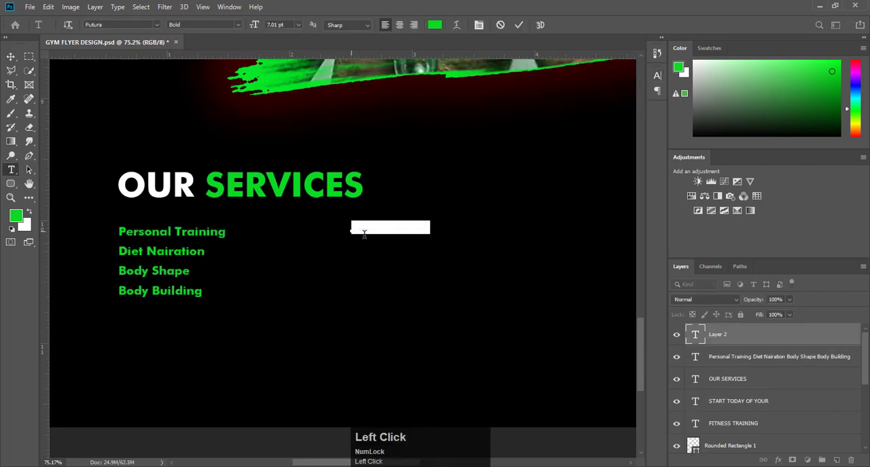
text(Graining)
key(Return)
text(W)
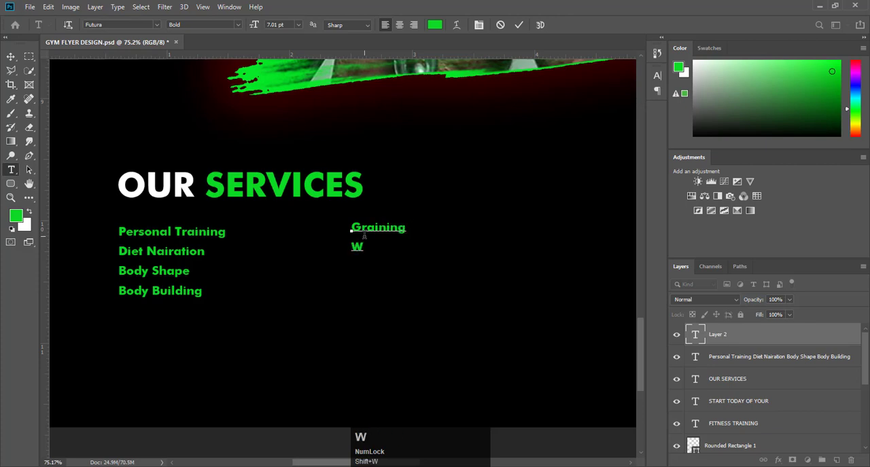
text(eight Training)
key(Return)
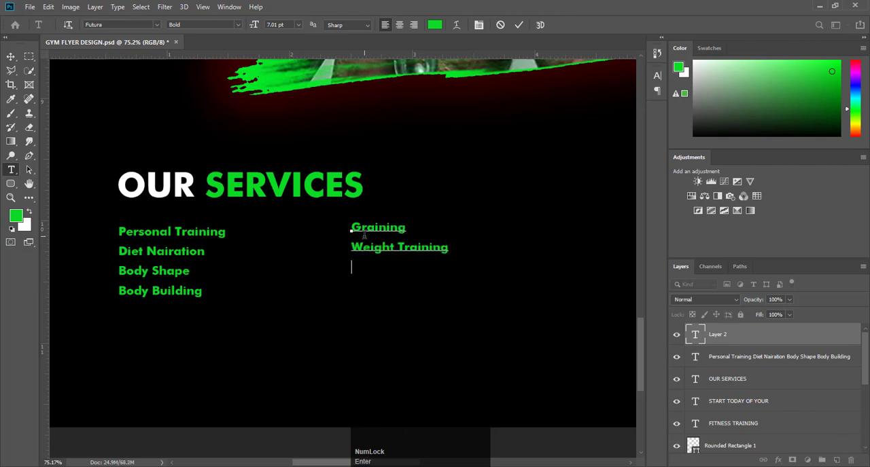
text(Cardio Training)
key(Return)
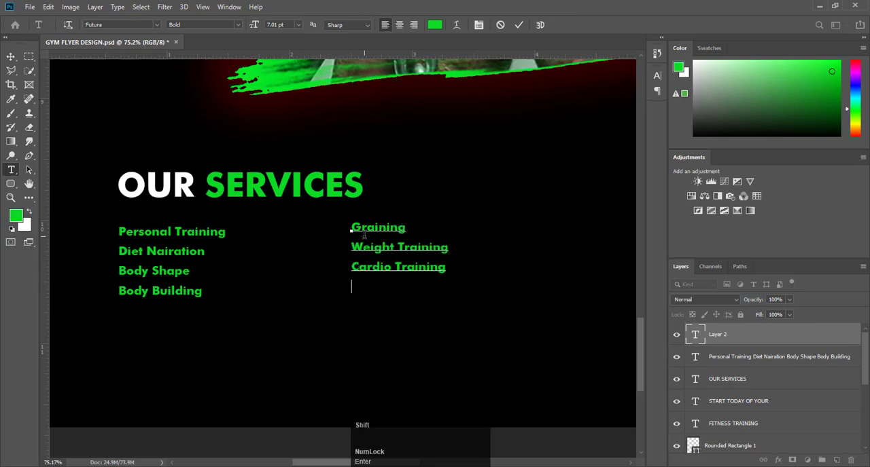
text(Yoga And More)
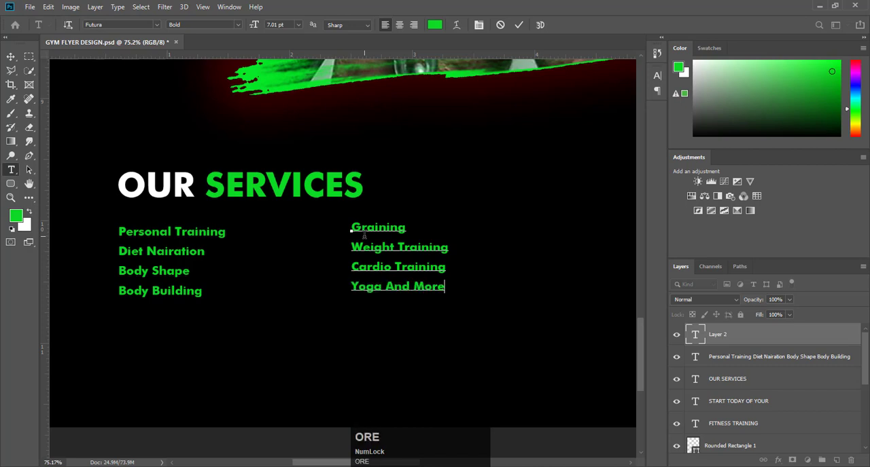
- Recolor all the text of the second services list, starting with Graining, to white
key(ctrl+a)
click(693, 60)
click(519, 25)
click(11, 57)
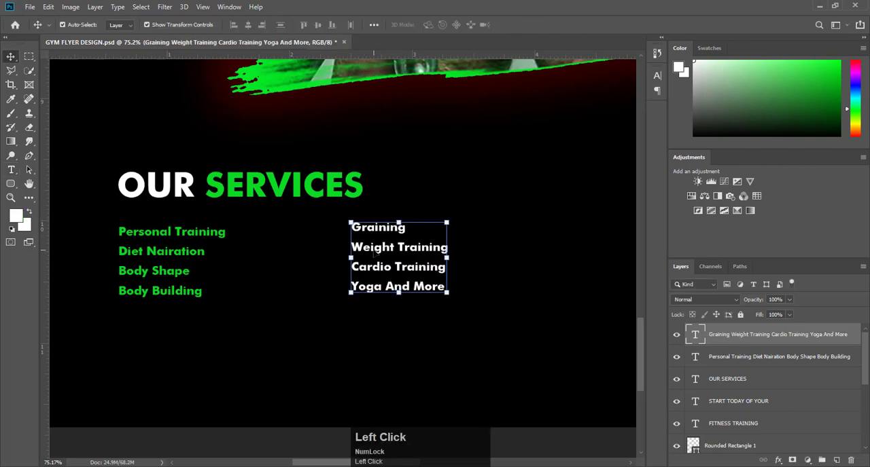
- Move the white services list closer to the green one and nudge both into place beneath the OUR SERVICES heading
drag(374, 250, 322, 255)
drag(170, 234, 173, 234)
click(196, 377)
drag(313, 232, 322, 234)
click(243, 429)
- Scale the green services list up to about 159.73%, keeping it aligned under the heading's left edge
scroll(249, 430, down, 7)
scroll(250, 429, up, 9)
scroll(206, 287, down, 3)
scroll(192, 191, up, 1)
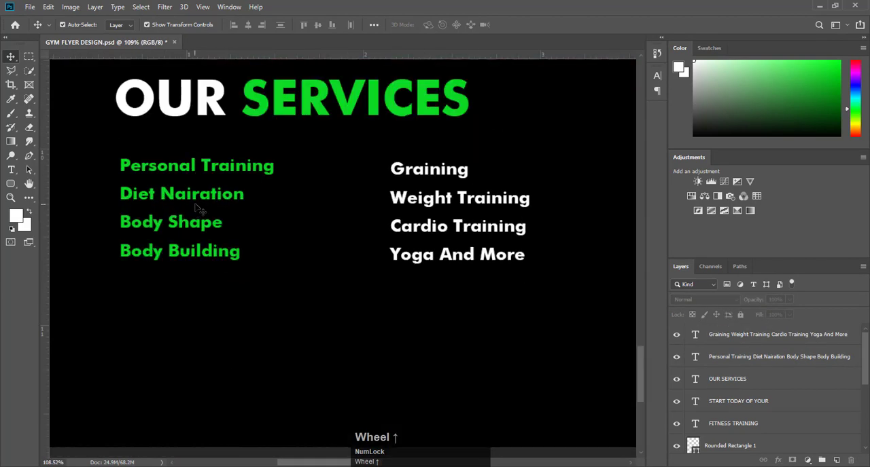
click(200, 210)
drag(272, 259, 366, 322)
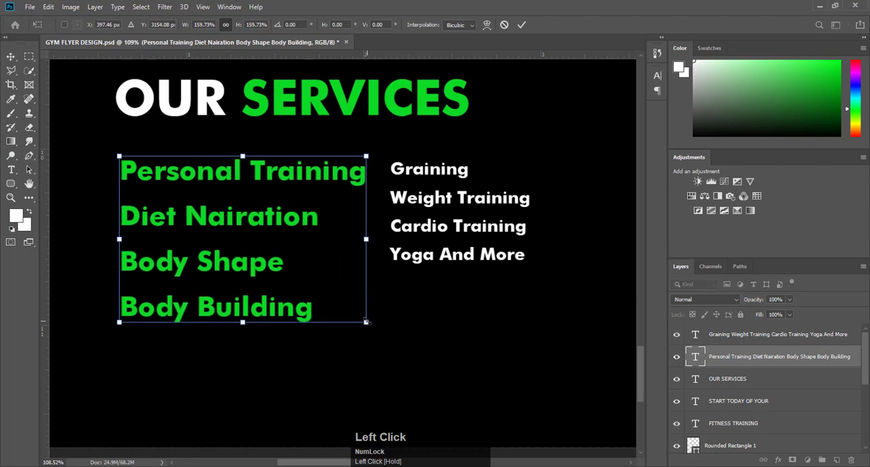
click(523, 25)
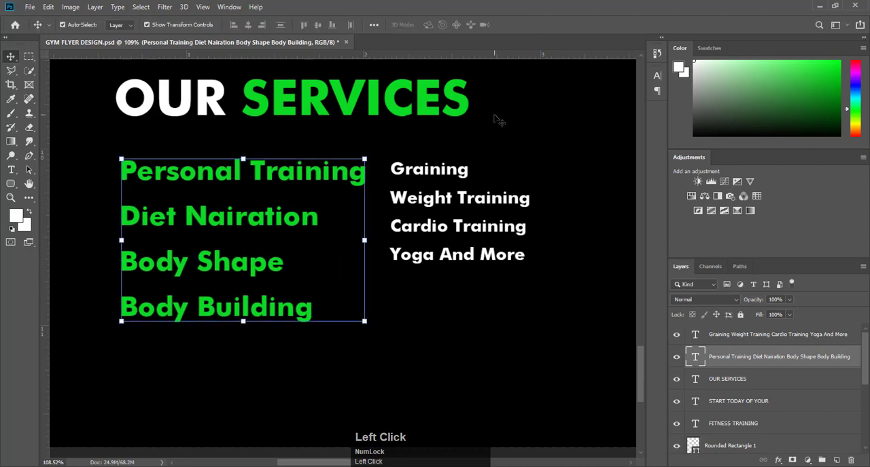
- Set the font size of the green services list, starting with Personal Training, to 12 pt
alt+scroll(503, 117, down, 3)
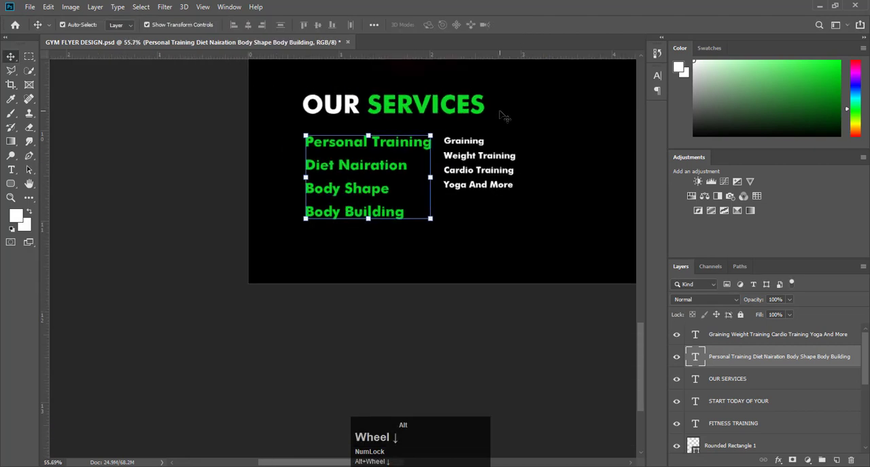
double_click(373, 166)
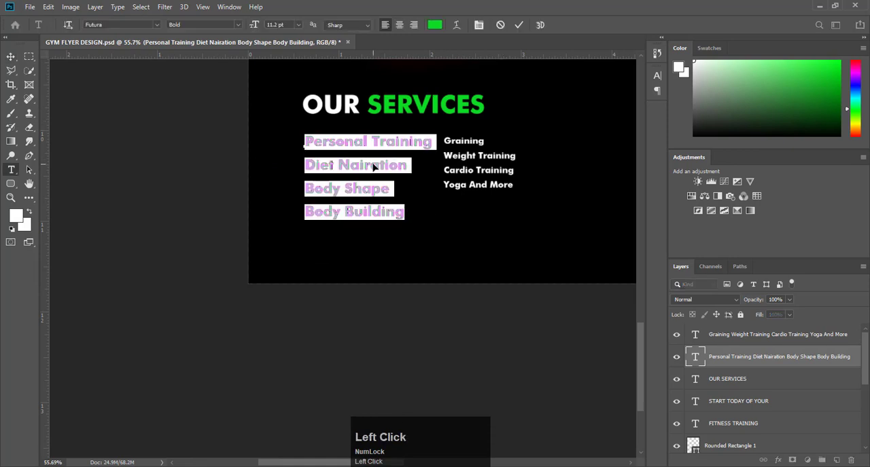
drag(253, 25, 252, 25)
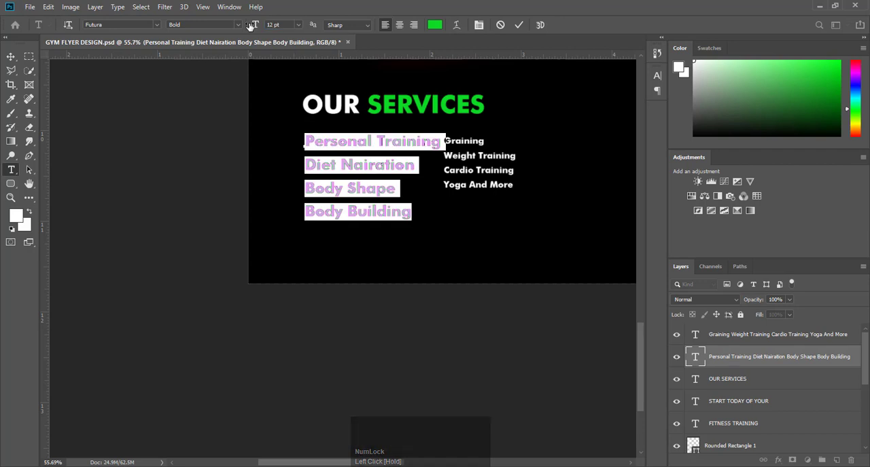
click(471, 160)
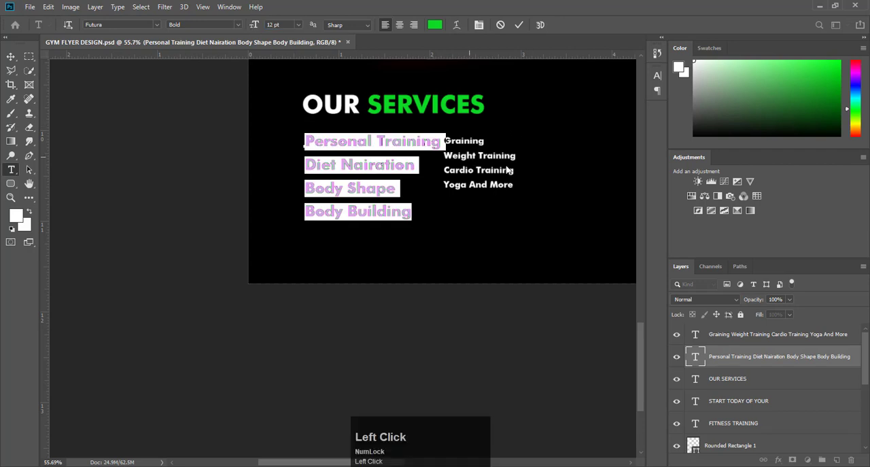
click(518, 25)
- Set the white services list's font size to 12 pt and move it to the right, clear of the green list
click(488, 157)
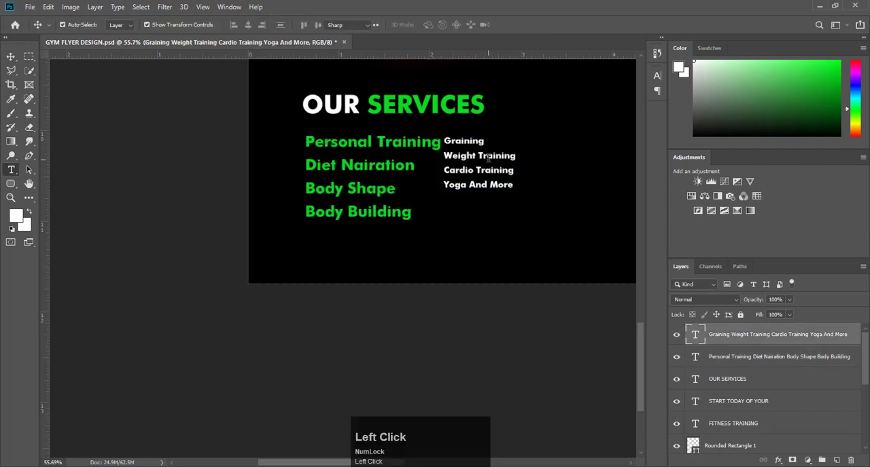
key(ctrl+a)
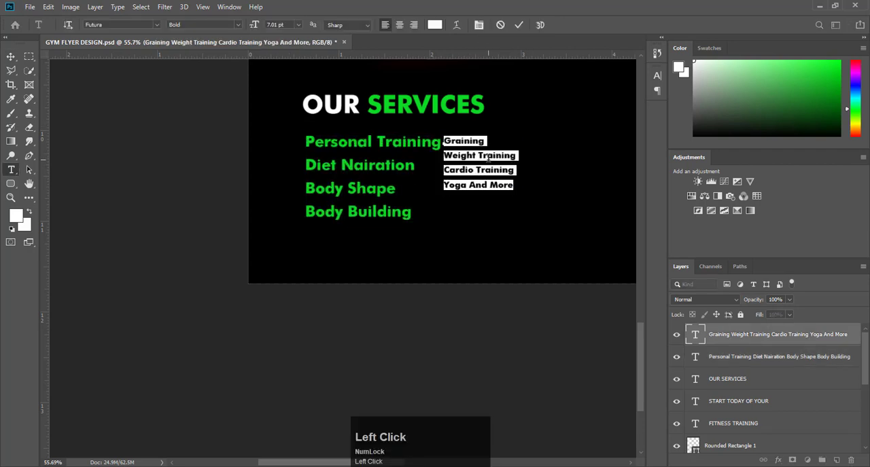
click(253, 25)
text(12)
key(Return)
click(517, 25)
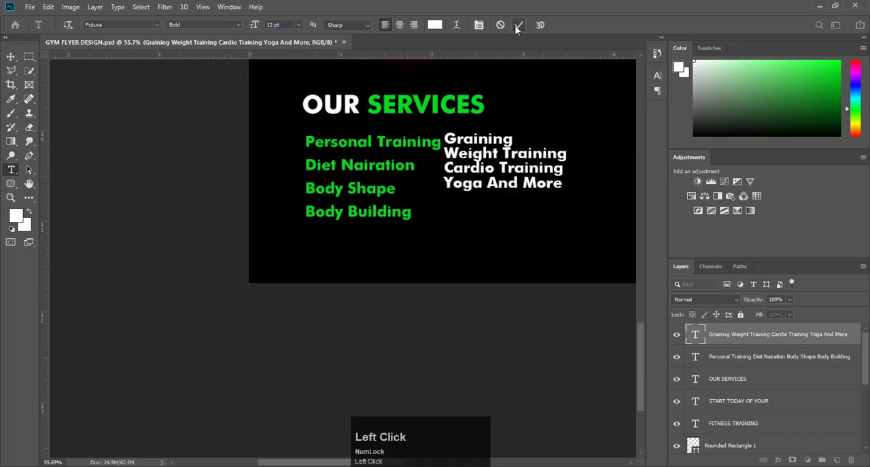
key(v)
drag(504, 160, 535, 161)
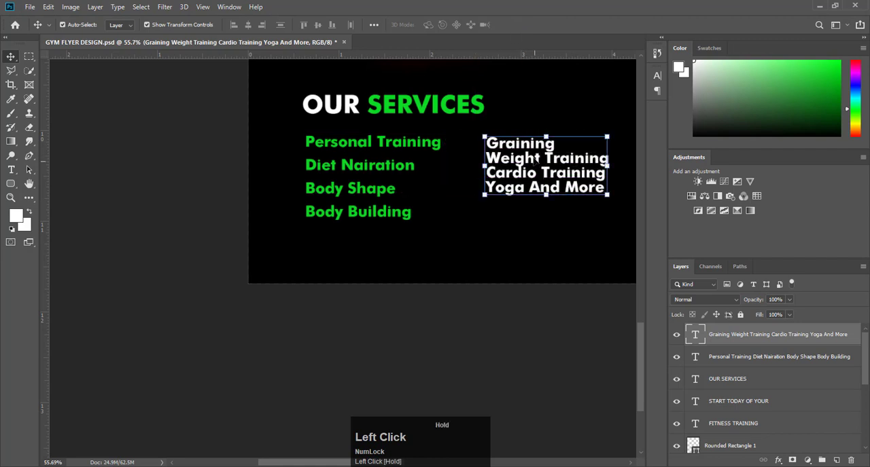
- Set the line spacing (leading) of the green services list to 19 pt
click(385, 173)
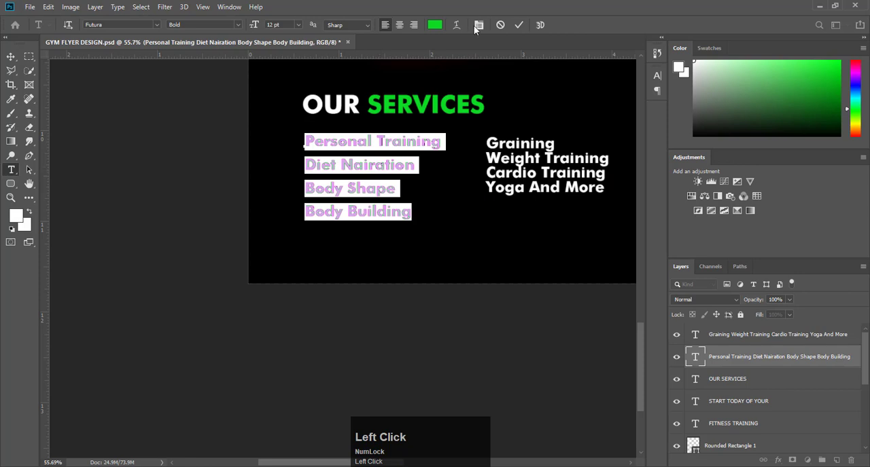
click(475, 26)
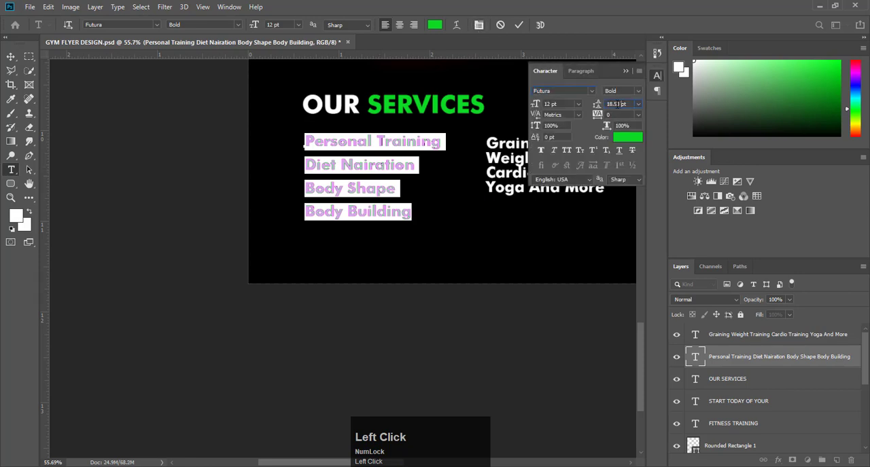
click(597, 106)
drag(598, 107, 598, 107)
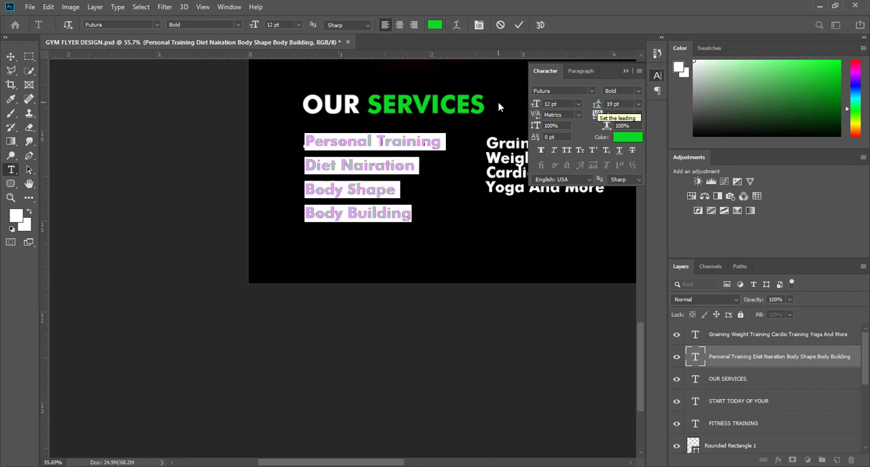
click(630, 71)
- Set the leading of the white services list, starting with Graining, to 19 pt and deselect it
click(548, 165)
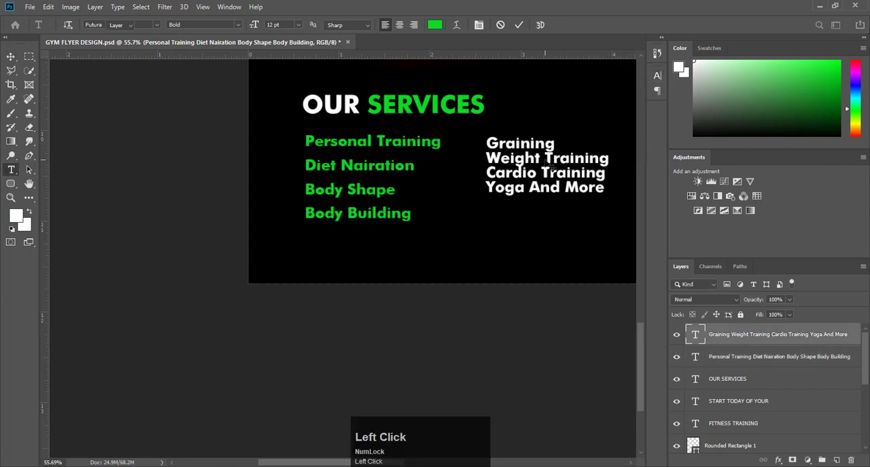
double_click(549, 165)
click(478, 25)
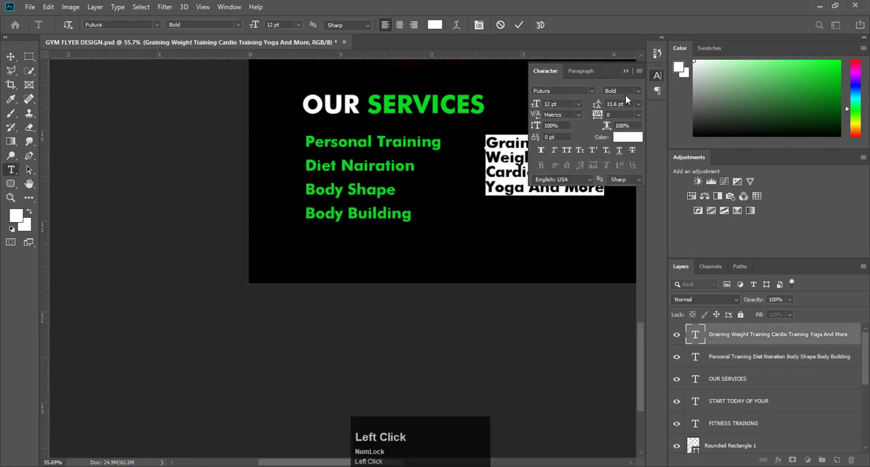
drag(598, 106, 598, 106)
text(19)
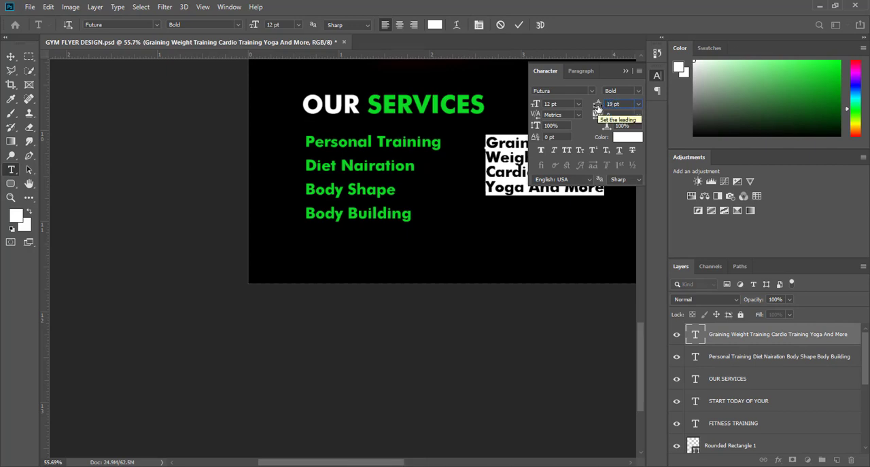
key(Return)
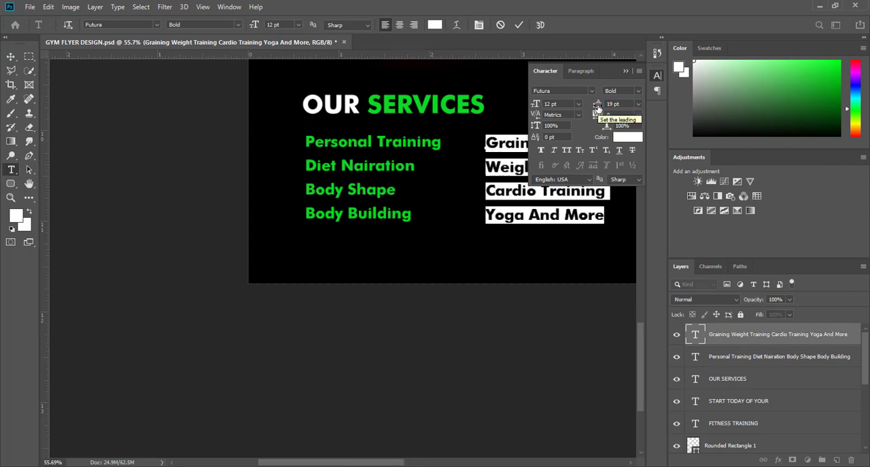
click(625, 72)
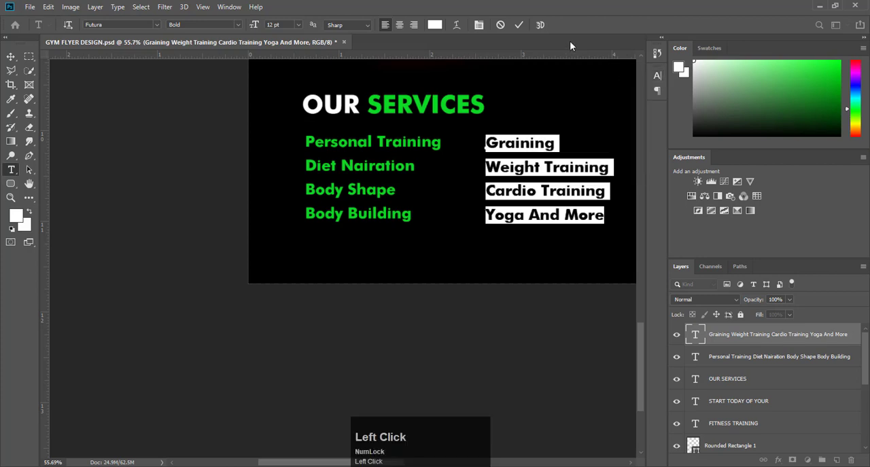
click(517, 25)
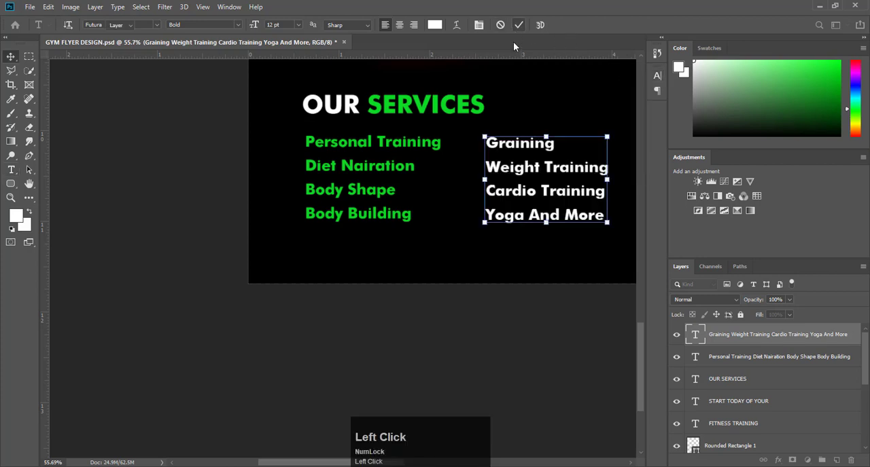
click(382, 322)
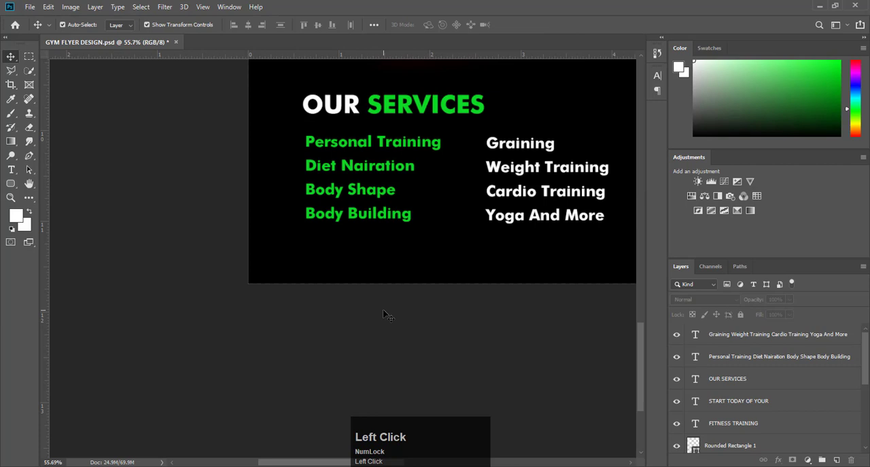
- Move the white services list further right to widen the gap between the columns, and save the flyer
key(ctrl+0)
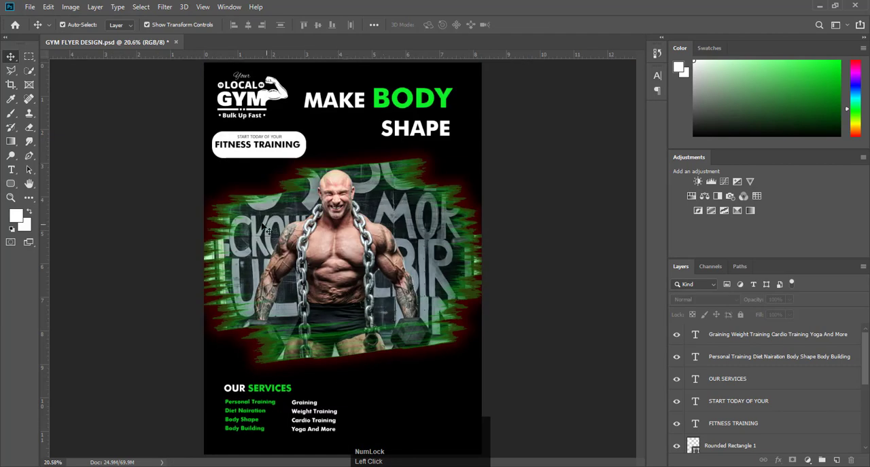
scroll(292, 263, down, 1)
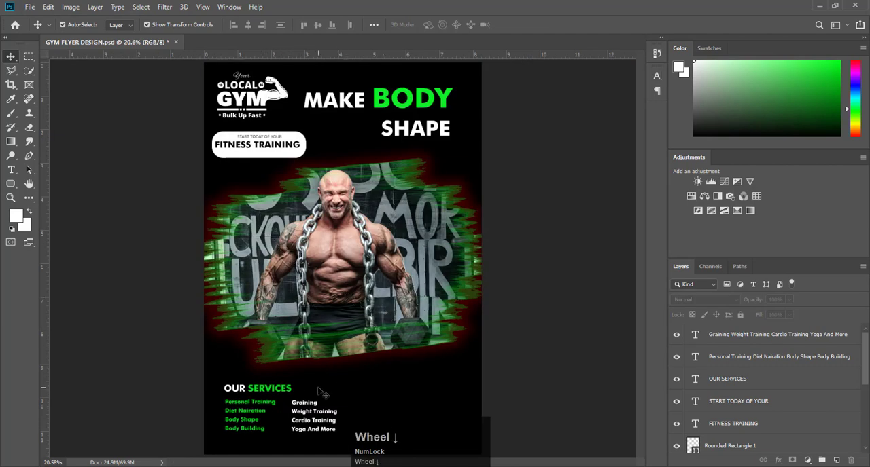
scroll(322, 393, down, 3)
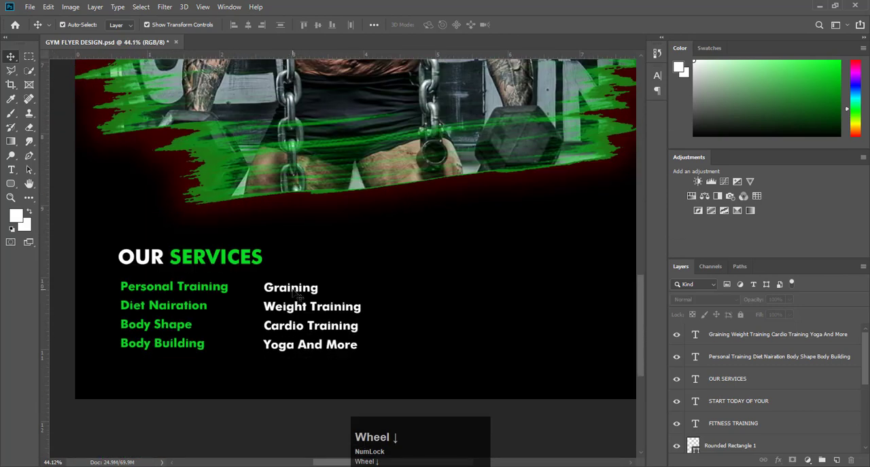
drag(296, 295, 373, 292)
click(524, 411)
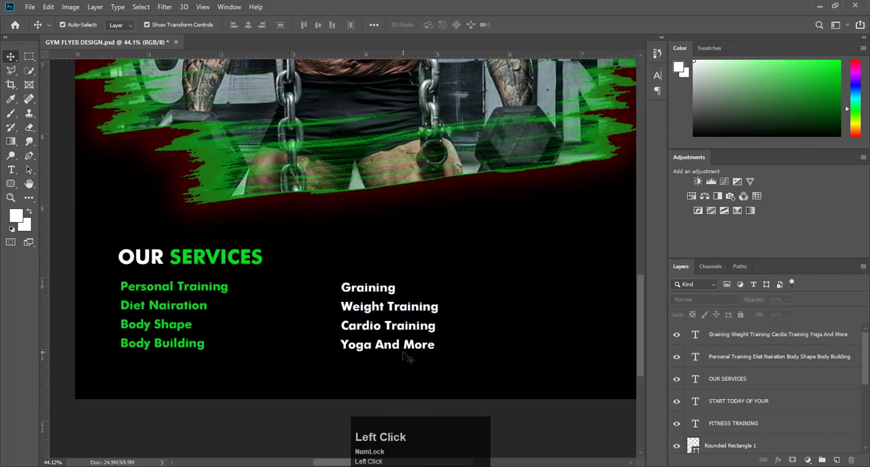
key(ctrl+0)
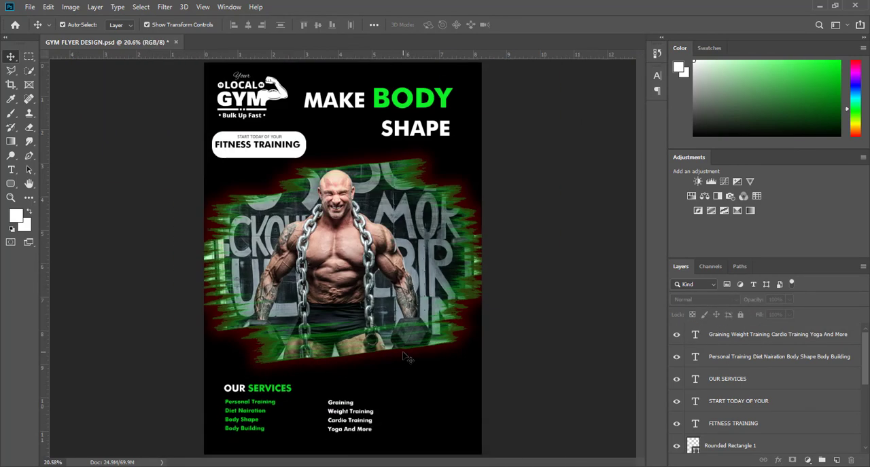
key(F9)
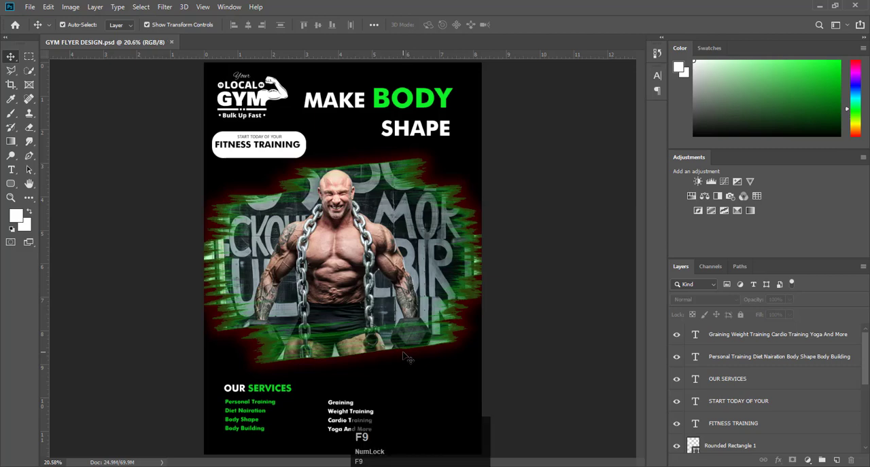
- Place the right-arrow icon image from the Downloads folder as an embedded object and enlarge it over the bodybuilder's torso
click(29, 6)
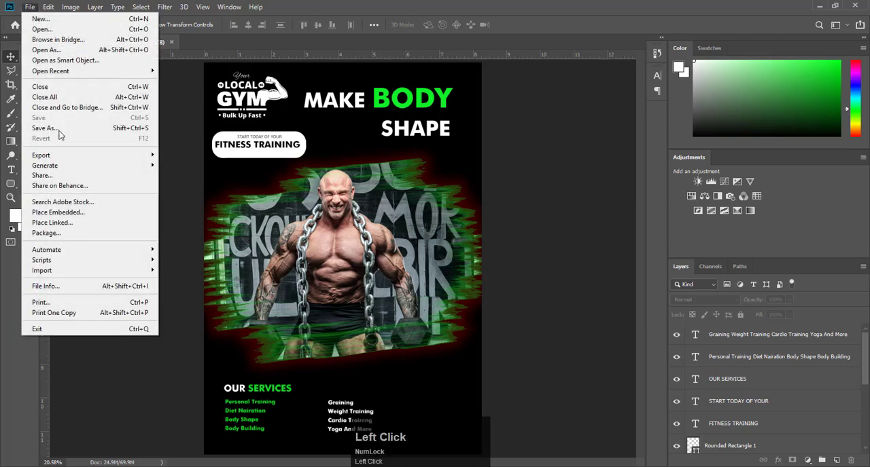
click(72, 210)
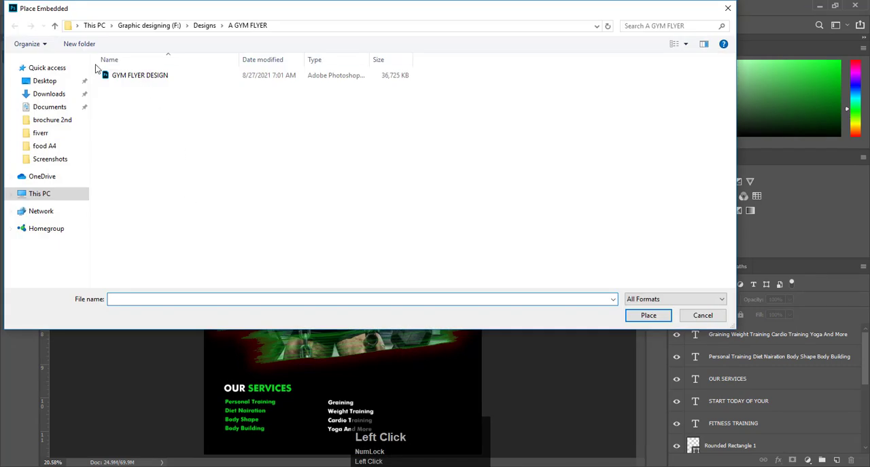
click(53, 97)
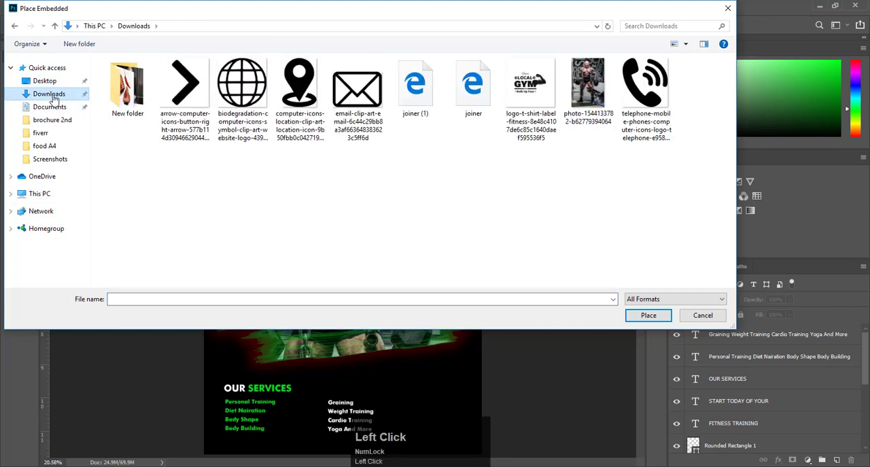
click(185, 95)
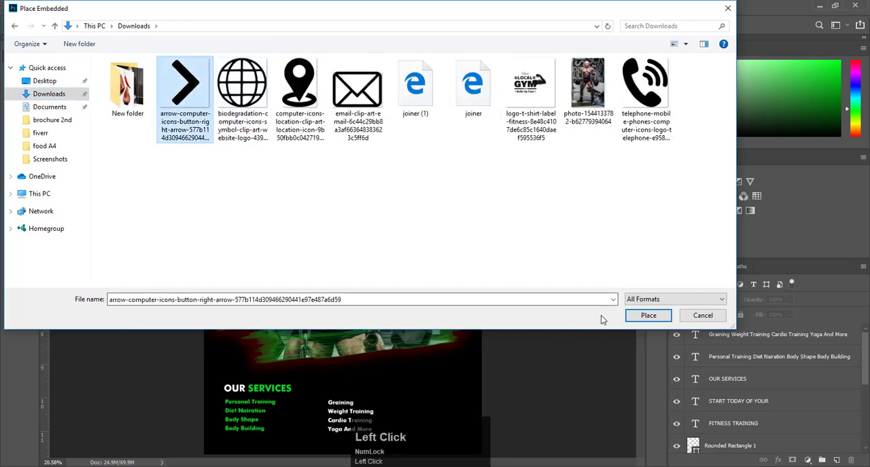
click(648, 316)
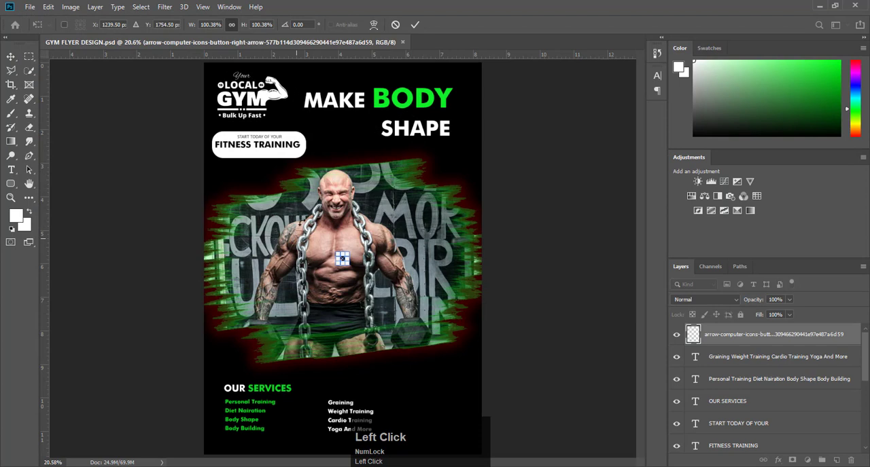
drag(349, 265, 400, 295)
click(415, 24)
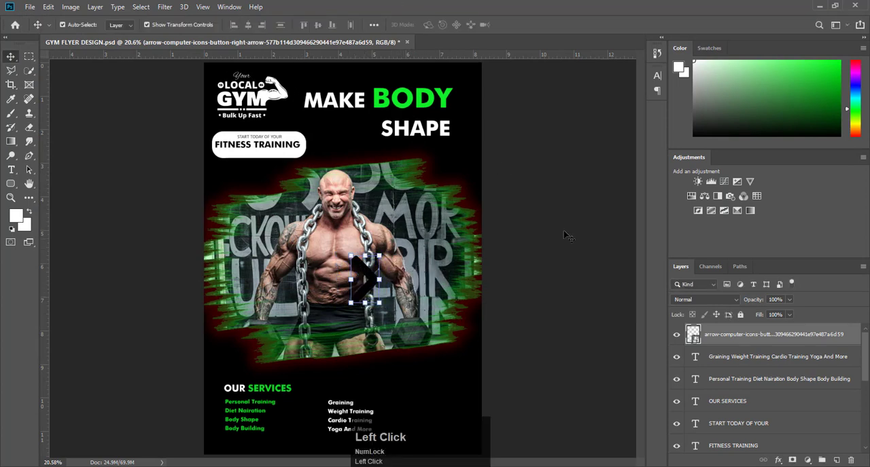
- Rasterize the arrow icon layer and fill the arrow shape with white
right_click(822, 334)
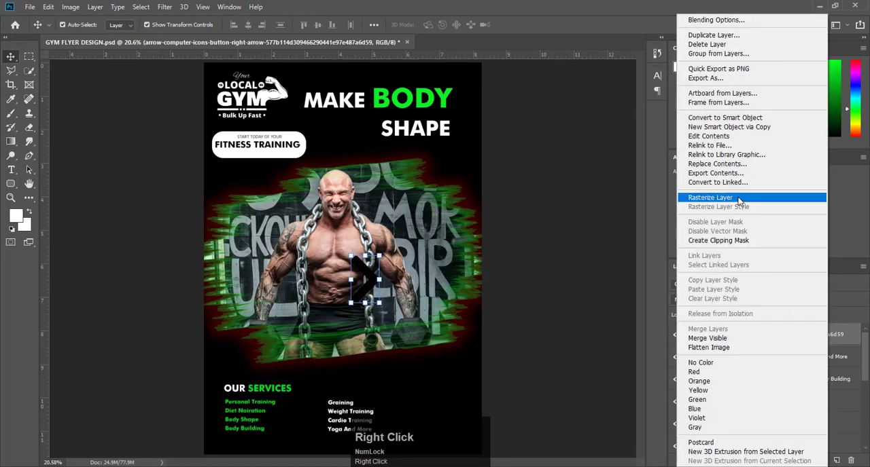
click(719, 197)
ctrl+click(693, 334)
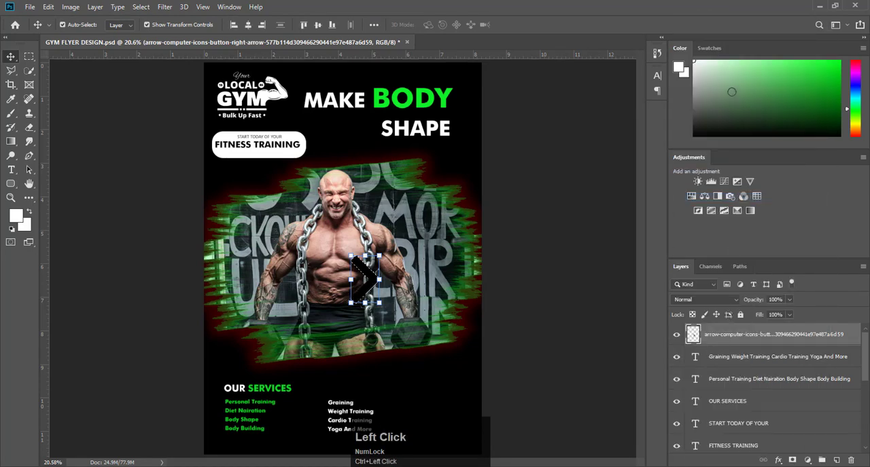
key(ctrl+BackSpace)
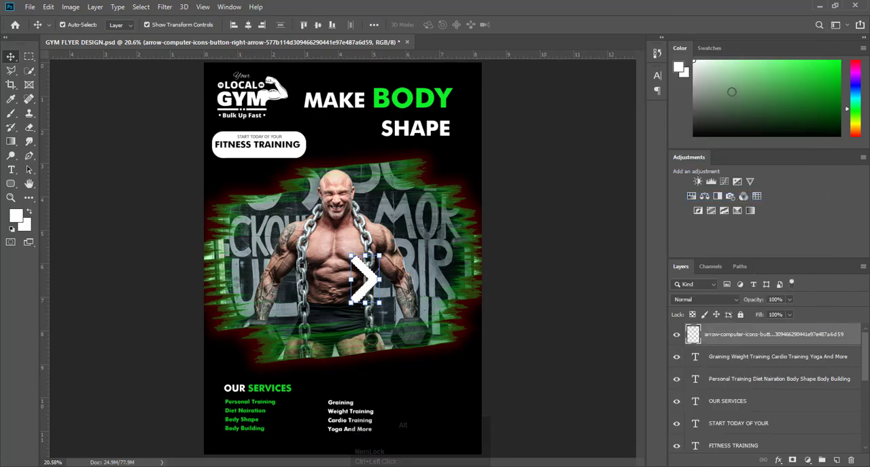
key(ctrl+d)
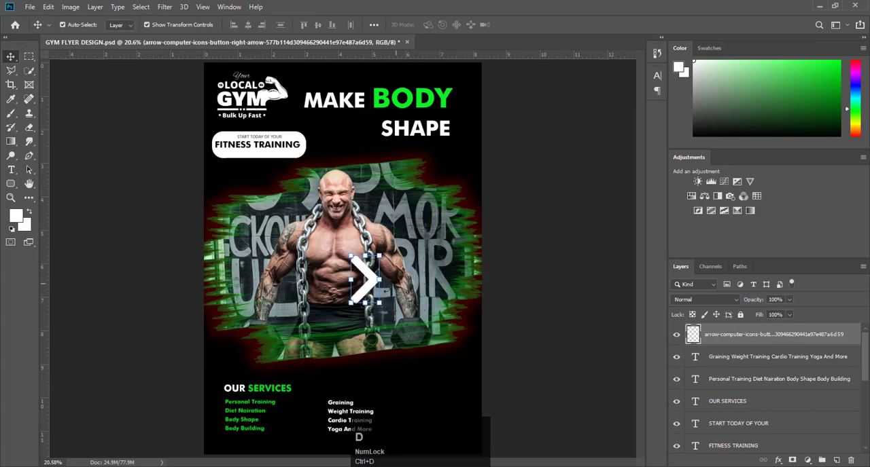
alt+scroll(345, 303, up, 3)
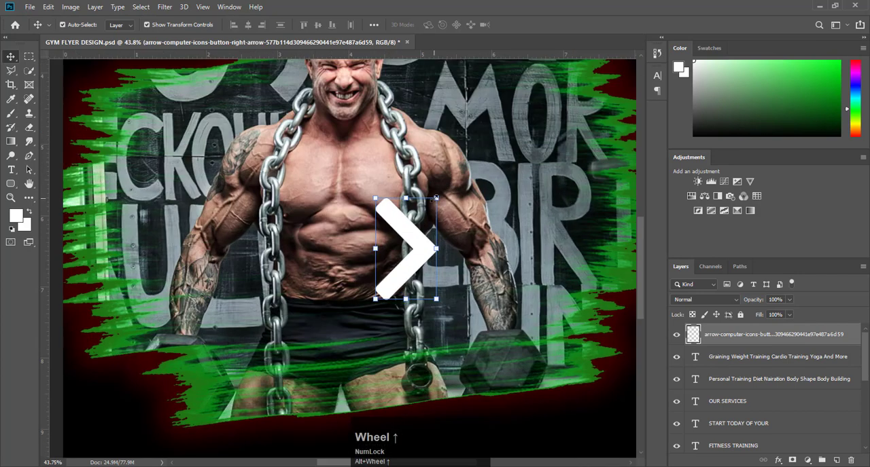
- Scale the white arrow icon down to about 14% and place it left of the Diet Nairation line in the services list
drag(405, 265, 273, 452)
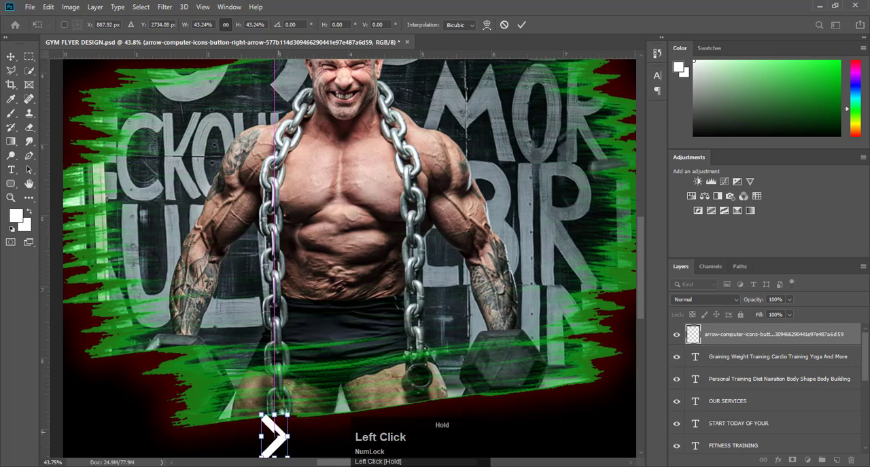
scroll(286, 381, down, 5)
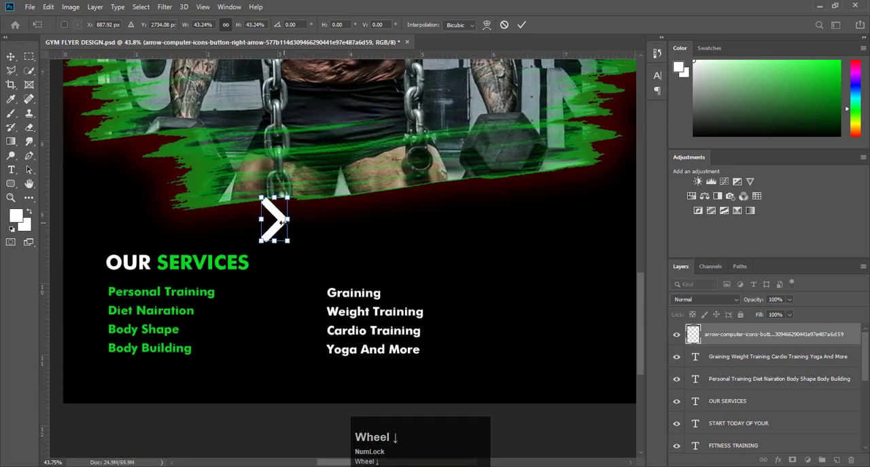
drag(284, 221, 91, 306)
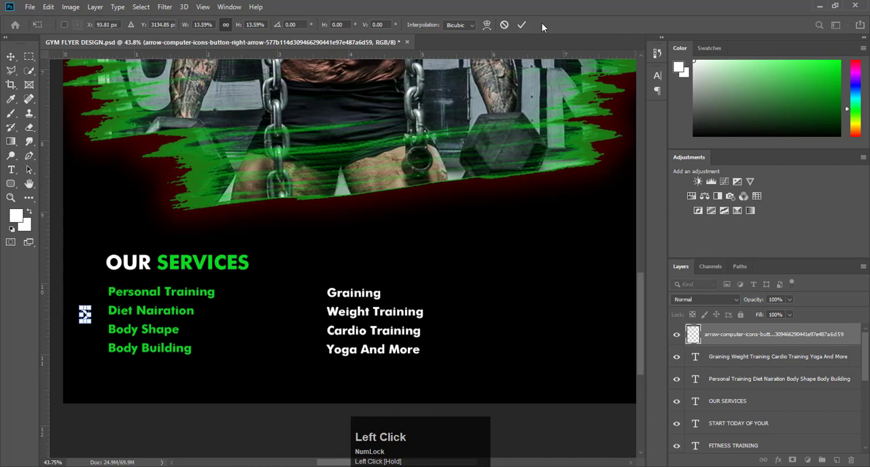
click(521, 25)
- Move the arrow up beside the Personal Training line and scale it down to about 70%
scroll(131, 345, left, 2)
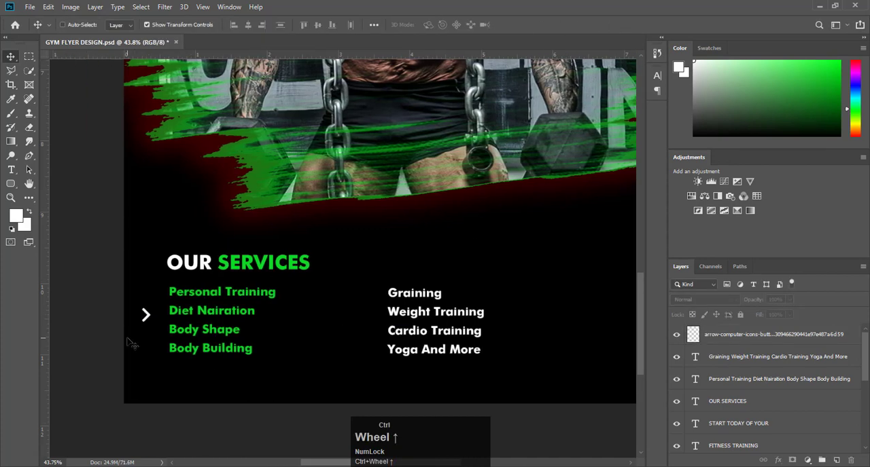
scroll(131, 345, left, 2)
scroll(189, 338, up, 5)
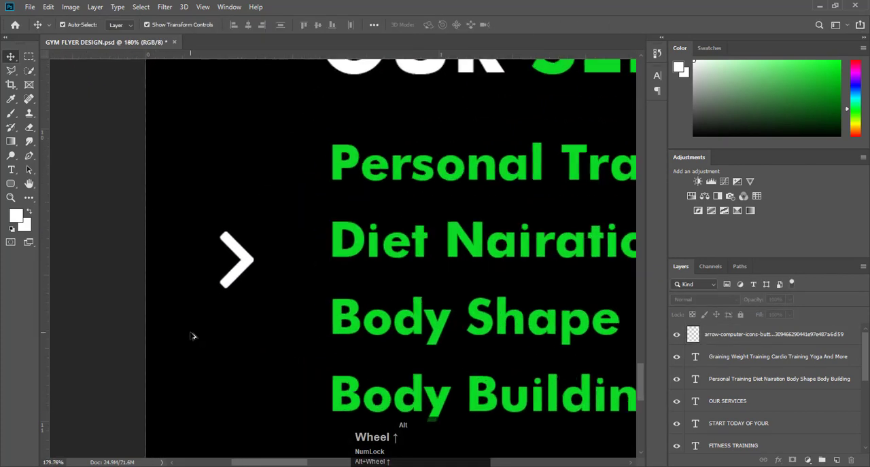
drag(248, 259, 258, 167)
key(ctrl+t)
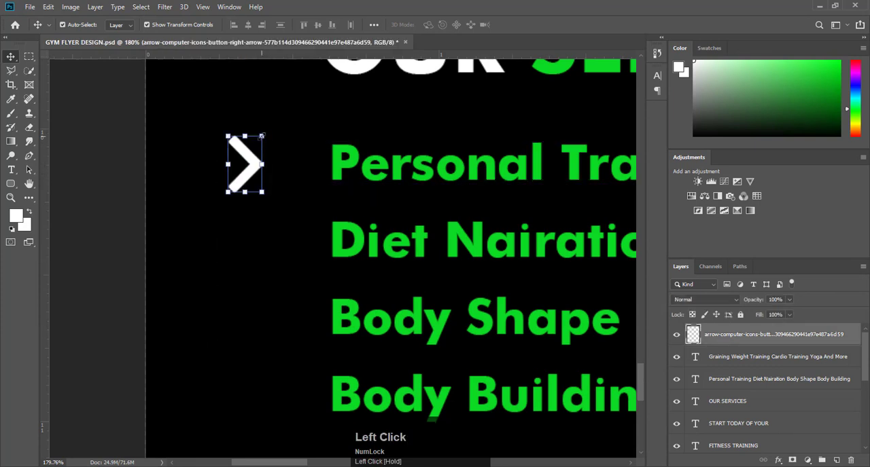
drag(261, 136, 256, 166)
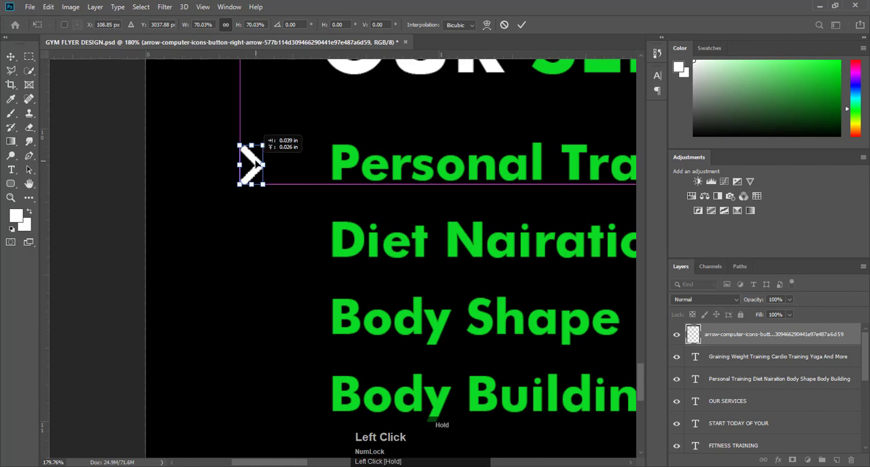
click(522, 25)
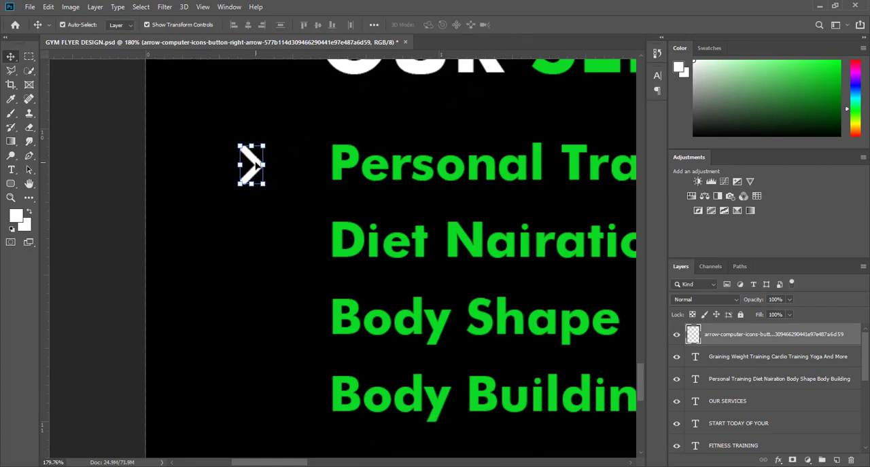
- Duplicate the arrow downward so Diet Nairation, Body Shape and Body Building each have one beside them
drag(256, 169, 256, 319)
scroll(256, 204, down, 3)
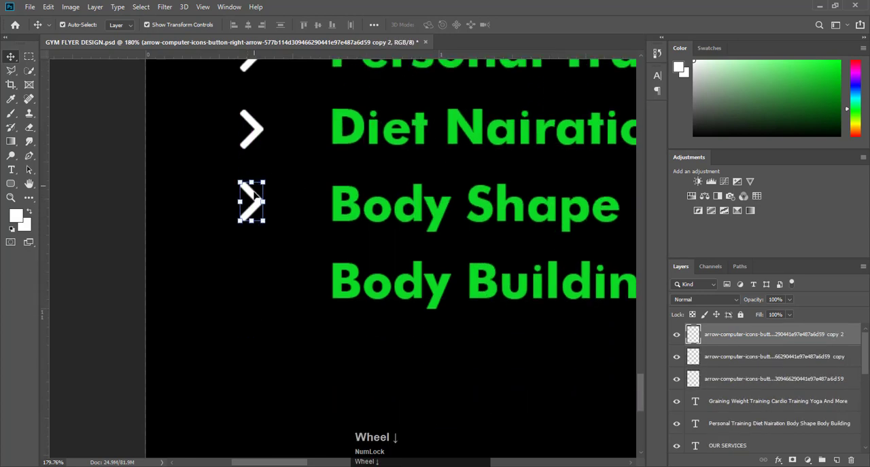
drag(256, 204, 255, 273)
scroll(272, 271, down, 8)
scroll(428, 253, up, 3)
- Select all four arrow layers and duplicate them beside the white services list that starts with Graining
shift+click(768, 402)
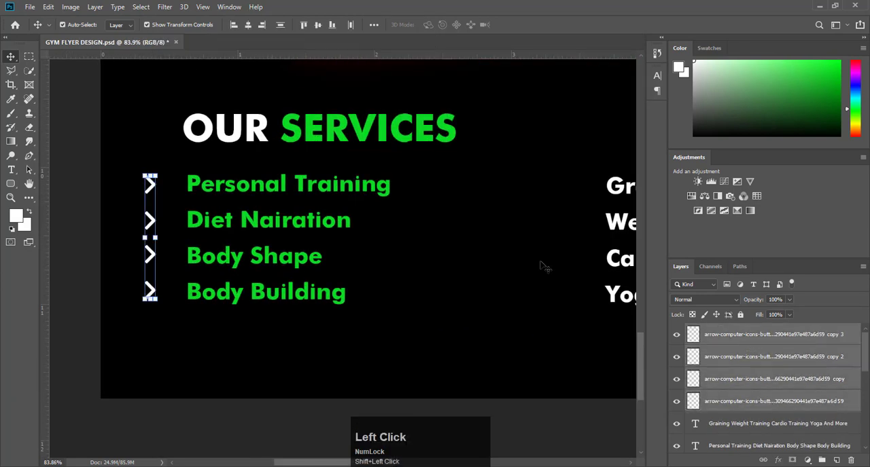
drag(152, 188, 583, 194)
scroll(514, 309, down, 5)
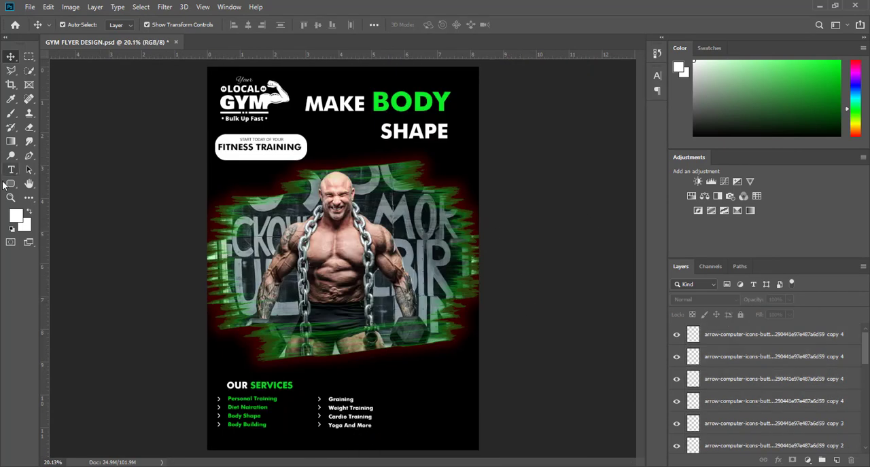
- Group all the arrow layers and name the group arrows
scroll(814, 416, up, 3)
key(ctrl+g)
double_click(719, 330)
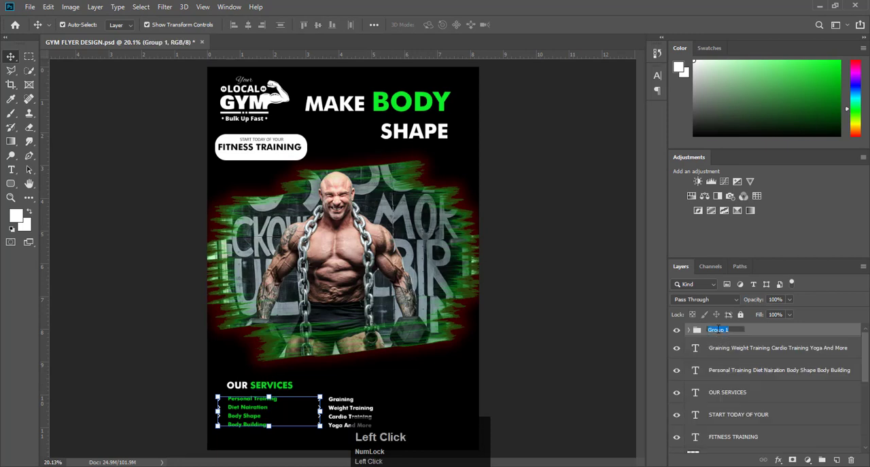
text(arrow)
key(Return)
- Group the text layers from the Graining list to FITNESS TRAINING as text and move the remaining text layer into the group
click(727, 353)
scroll(732, 419, down, 1)
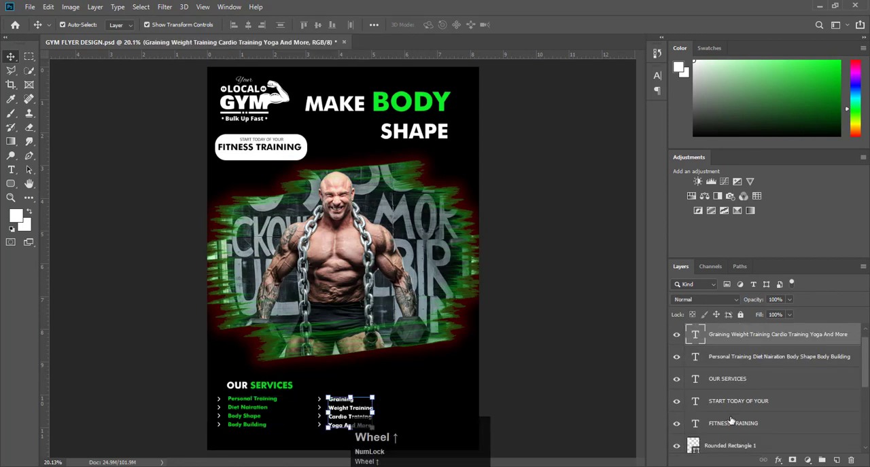
shift+click(732, 424)
key(ctrl+g)
double_click(721, 330)
text(text)
key(Return)
scroll(722, 333, up, 1)
drag(731, 384, 730, 345)
scroll(732, 367, down, 1)
scroll(732, 368, up, 1)
scroll(731, 368, down, 1)
- Rename the gym logo layer as logo and the brush-stroke Layer 1 as brush
double_click(721, 344)
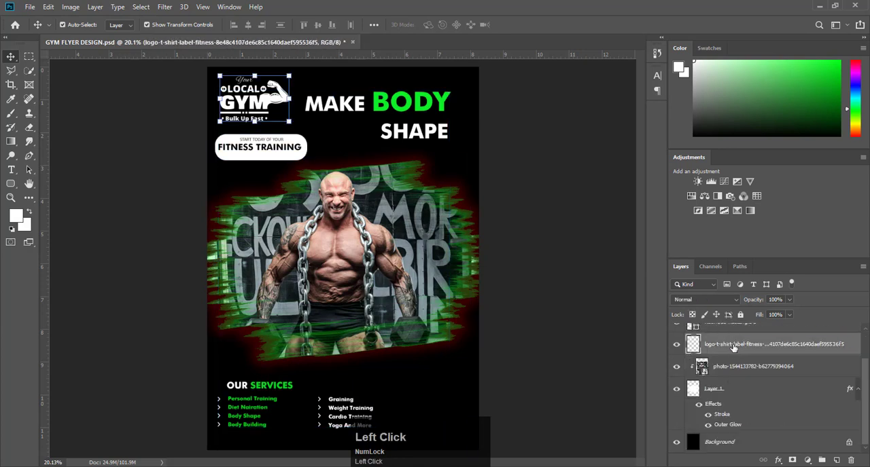
text(logo)
key(Return)
double_click(713, 388)
text(brush)
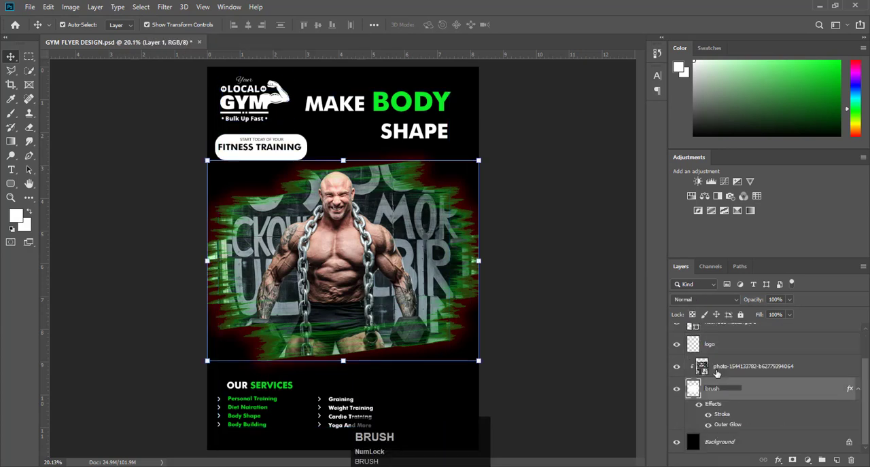
key(Return)
- Group the bodybuilder photo layer with the brush layer and name the group image
scroll(734, 364, up, 1)
click(736, 366)
scroll(733, 377, down, 1)
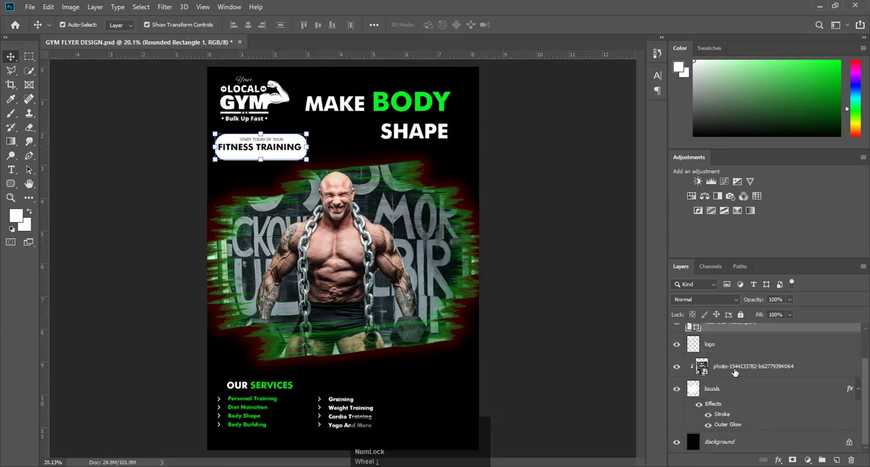
click(736, 373)
click(729, 388)
key(Caps_Lock)
key(Caps_Lock)
key(ctrl+g)
double_click(715, 402)
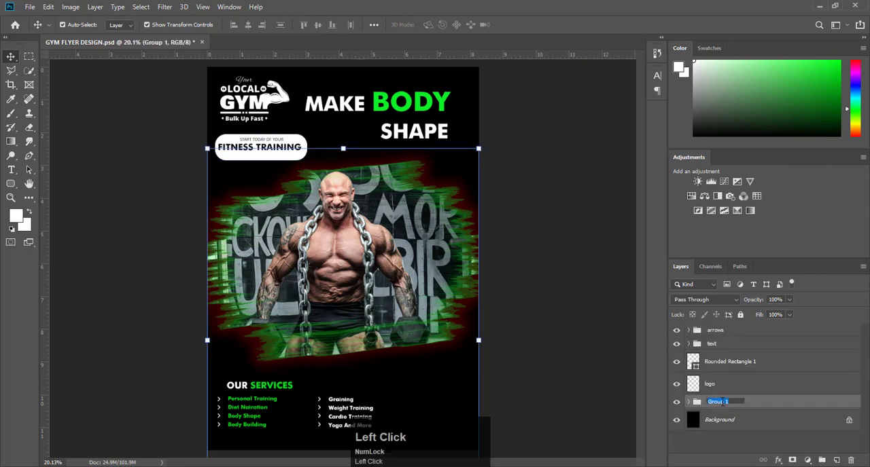
text(image)
- Group the Rounded Rectangle 1 and logo layers and name the group LOGO AND SHAPE
click(720, 366)
key(Caps_Lock)
key(Caps_Lock)
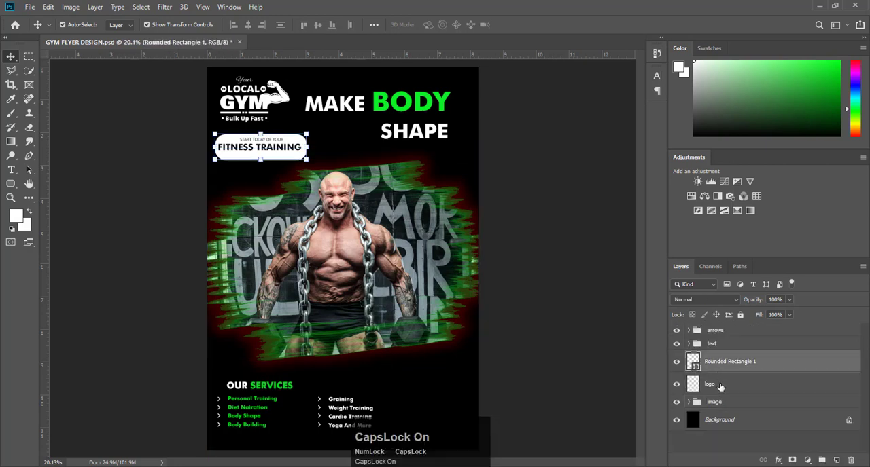
key(Caps_Lock)
shift+click(718, 386)
key(ctrl+g)
double_click(715, 358)
text(LOGO AND SHAPE)
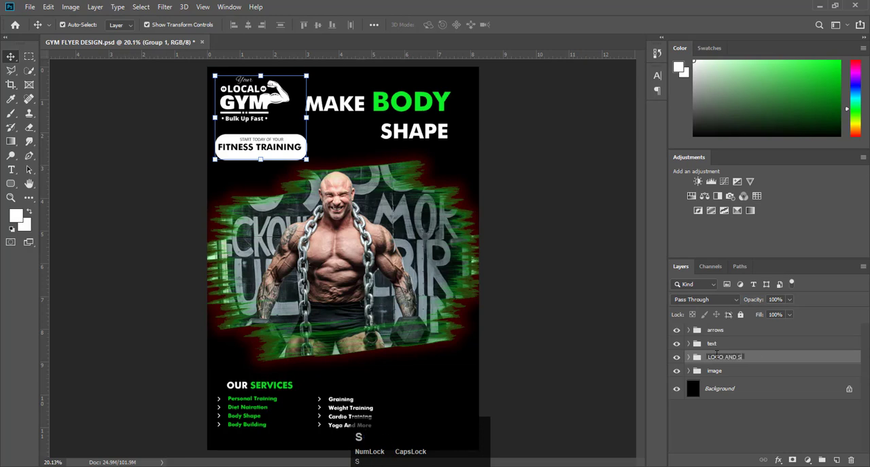
click(540, 268)
key(Caps_Lock)
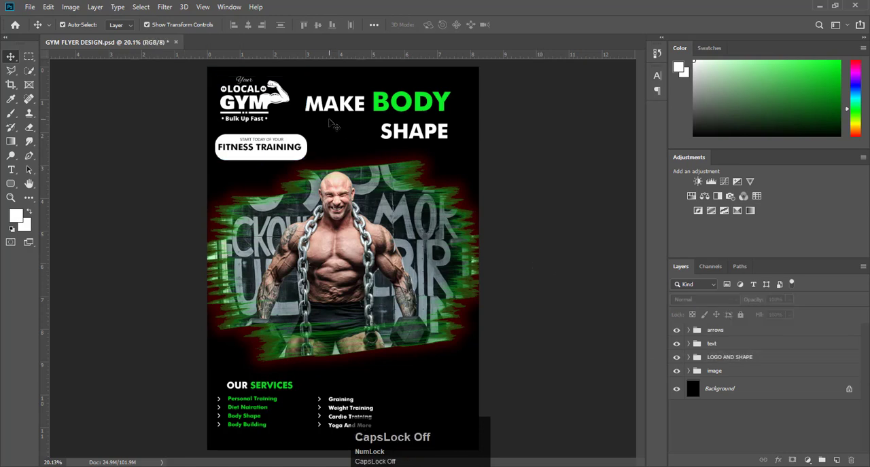
- Draw a white circle about 467 px in diameter over the bodybuilder with the Ellipse tool
click(522, 180)
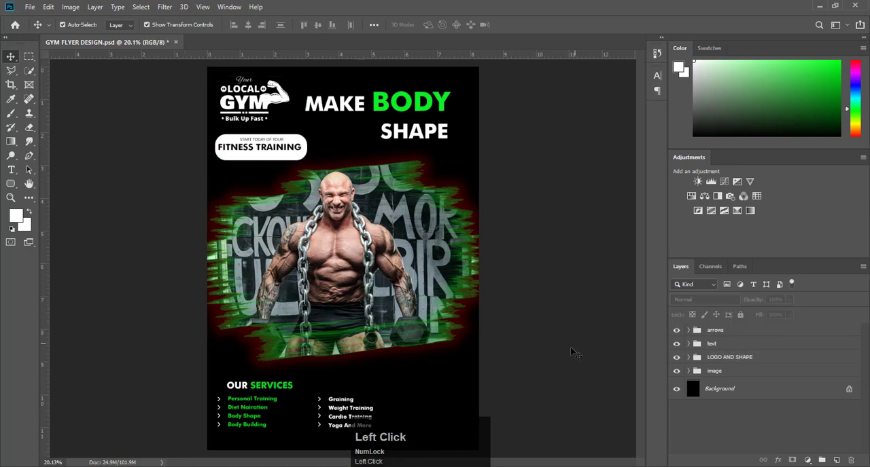
right_click(11, 184)
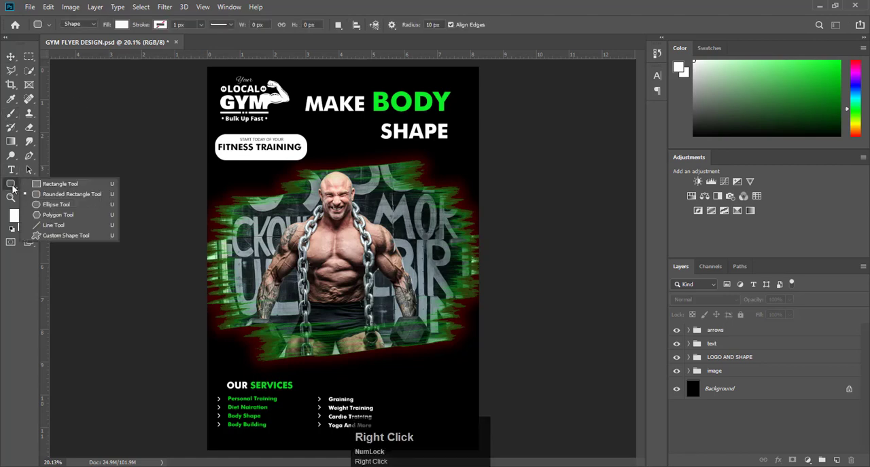
click(55, 206)
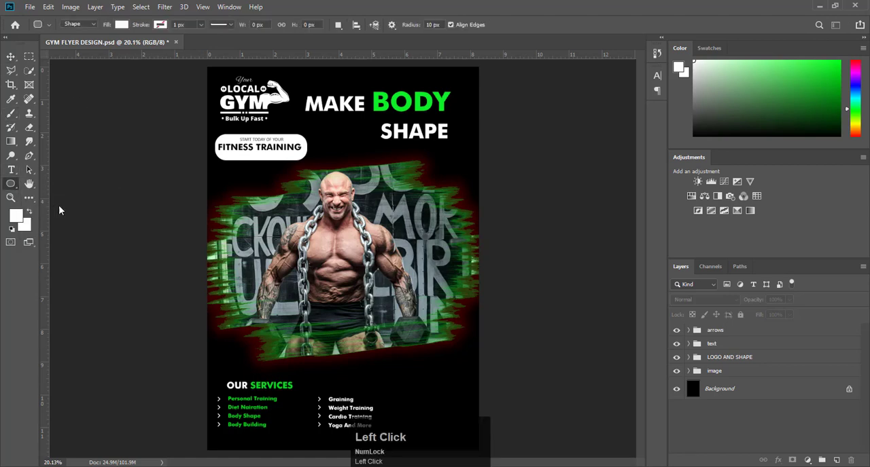
drag(287, 207, 354, 261)
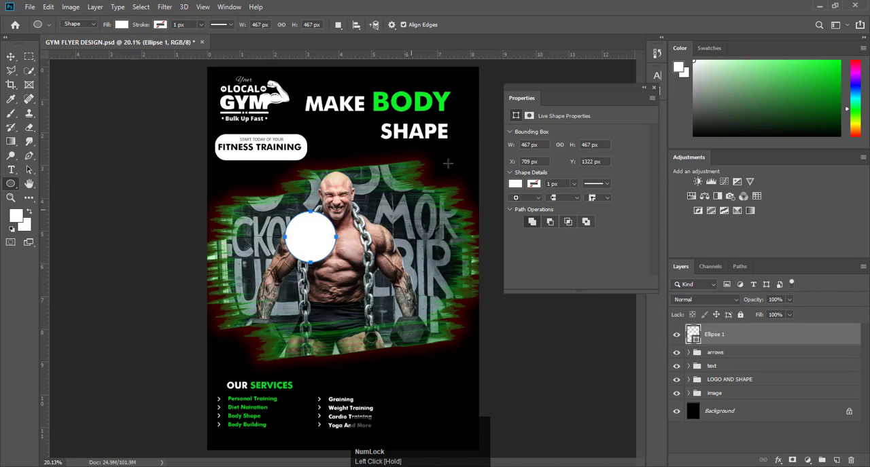
click(653, 91)
- Move the white circle over the photo's lower-right edge, covering the dumbbell, and deselect it
click(11, 56)
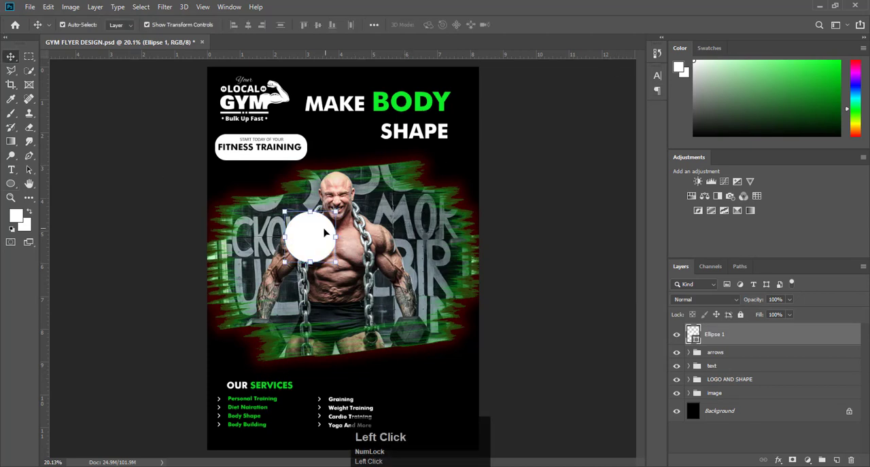
drag(325, 233, 438, 338)
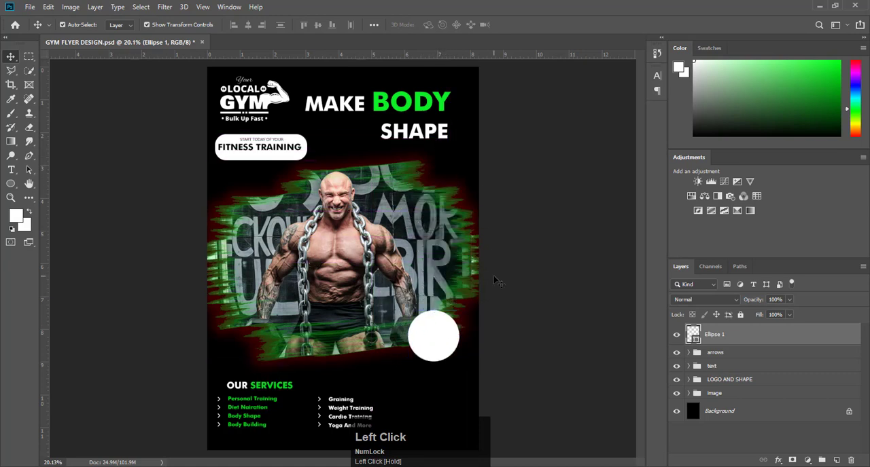
click(494, 282)
- Add the two-line text 30% OFF on the white circle and colour it black
alt+scroll(419, 337, up, 5)
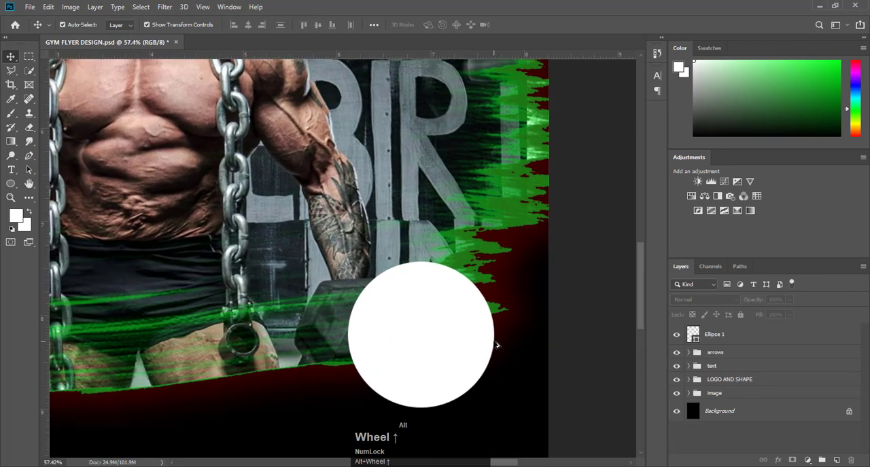
click(10, 170)
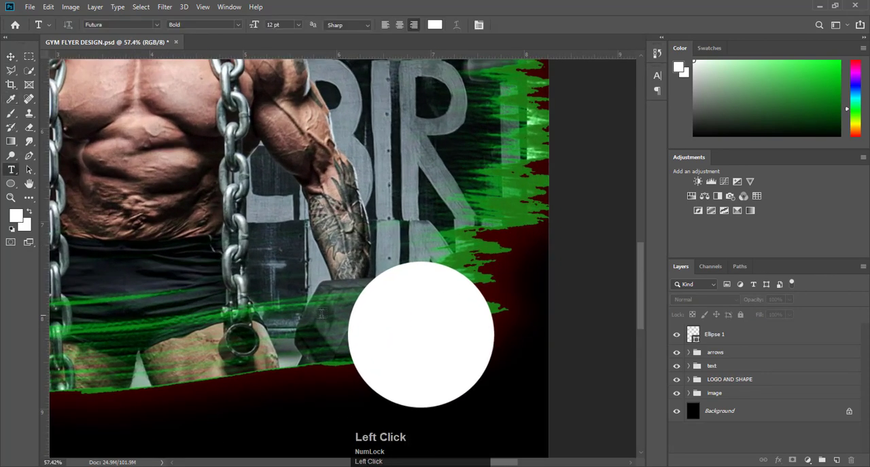
click(393, 308)
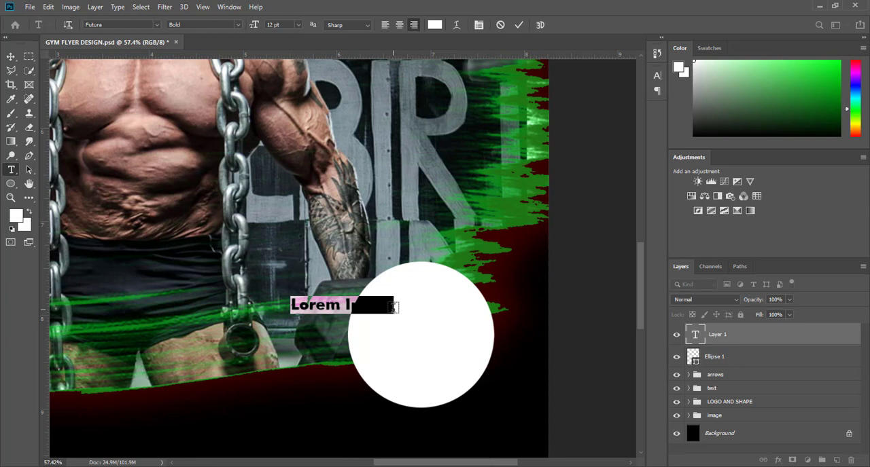
key(F9)
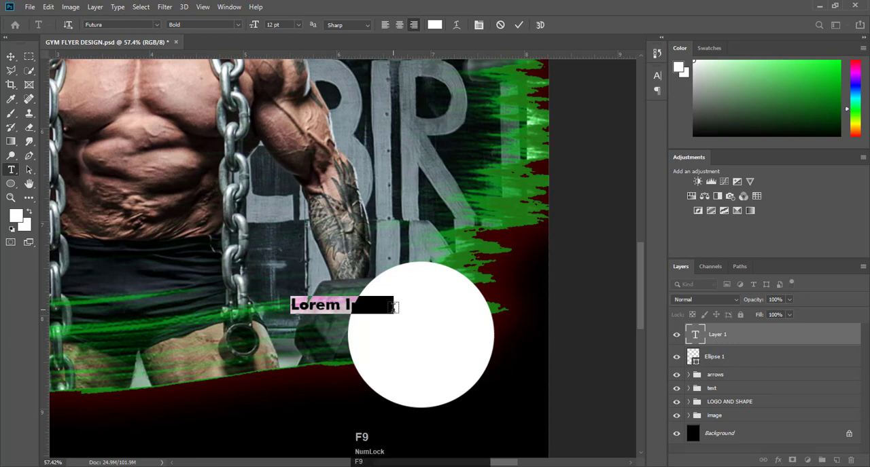
key(BackSpace)
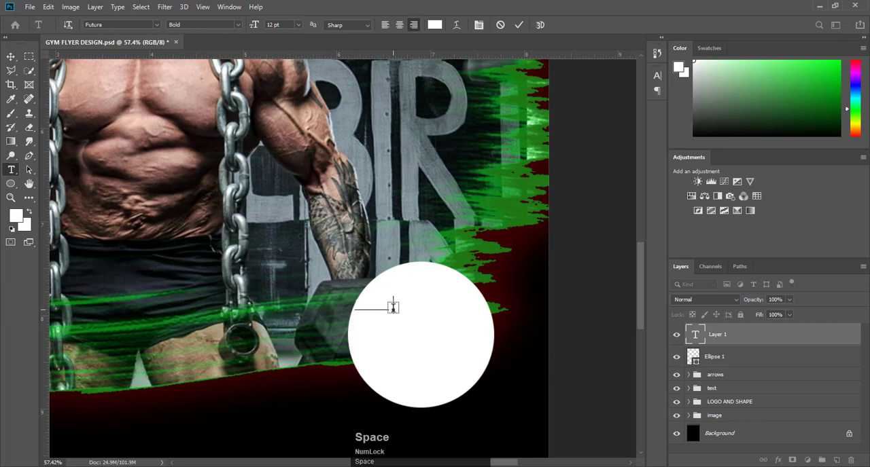
key(Return)
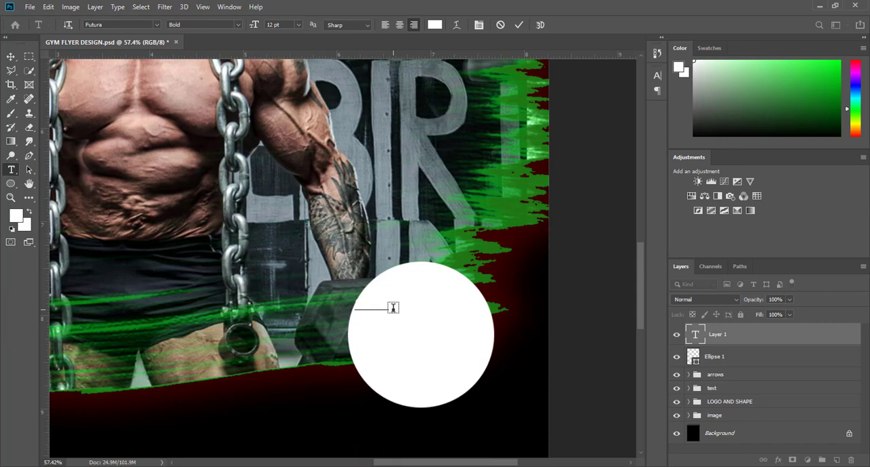
key(Caps_Lock)
text(O)
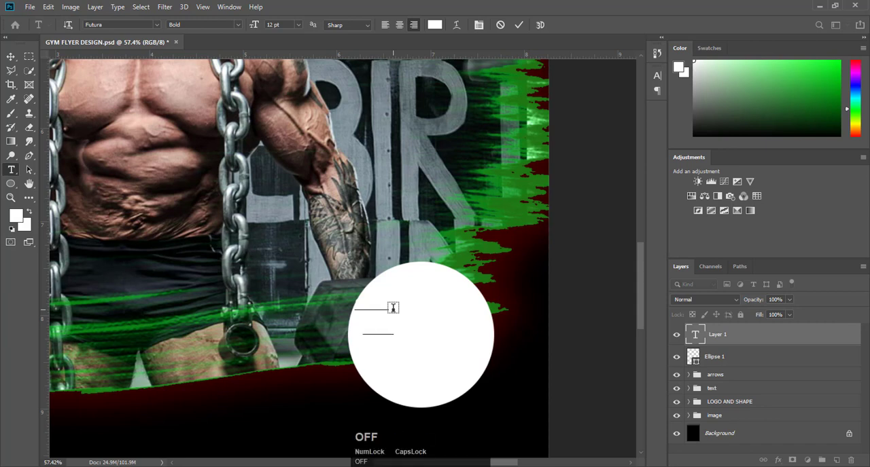
key(ctrl+a)
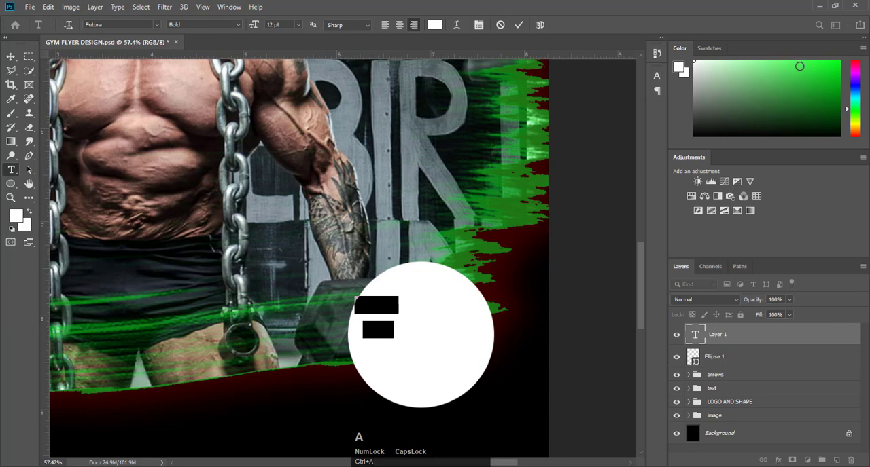
drag(798, 109, 861, 165)
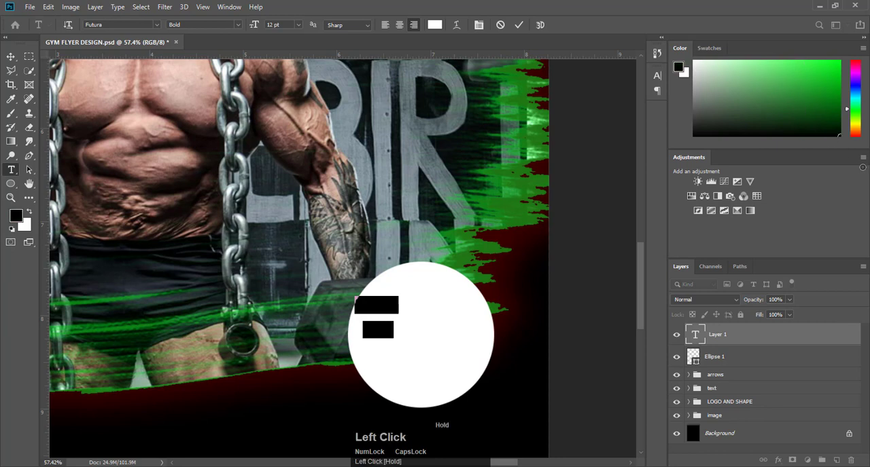
- Enlarge the 30% OFF text to about 28.47 pt and position it in the upper part of the white circle
click(520, 26)
click(12, 56)
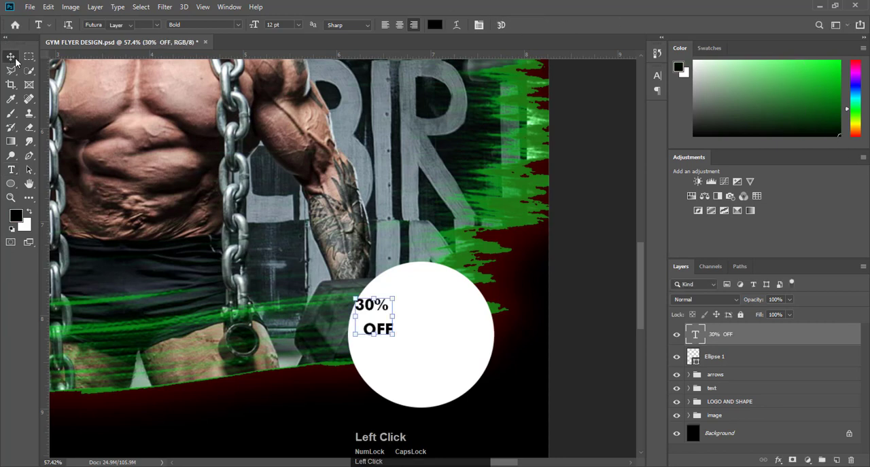
drag(393, 333, 423, 302)
- Tighten the line spacing of the 30% OFF text to 33.07 pt, then deselect it
double_click(423, 302)
double_click(417, 304)
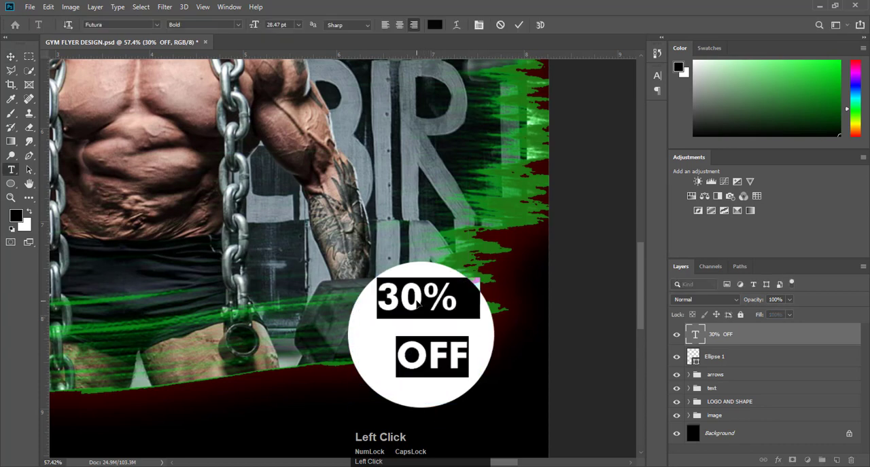
click(479, 26)
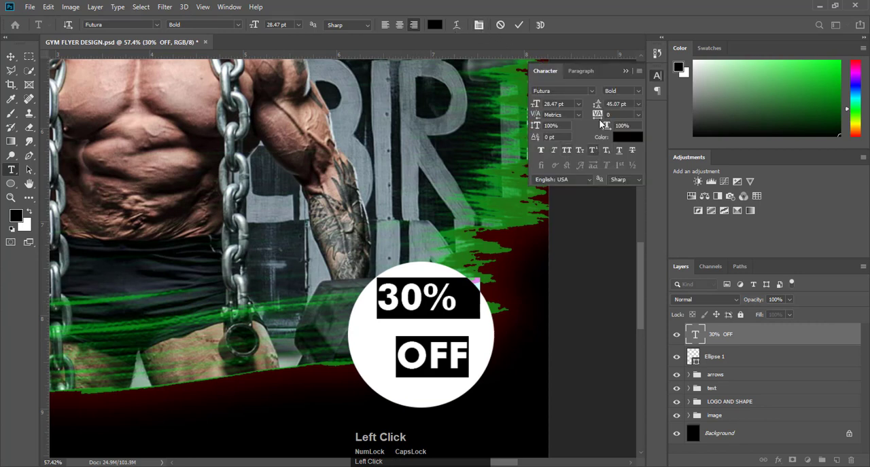
drag(598, 109, 592, 109)
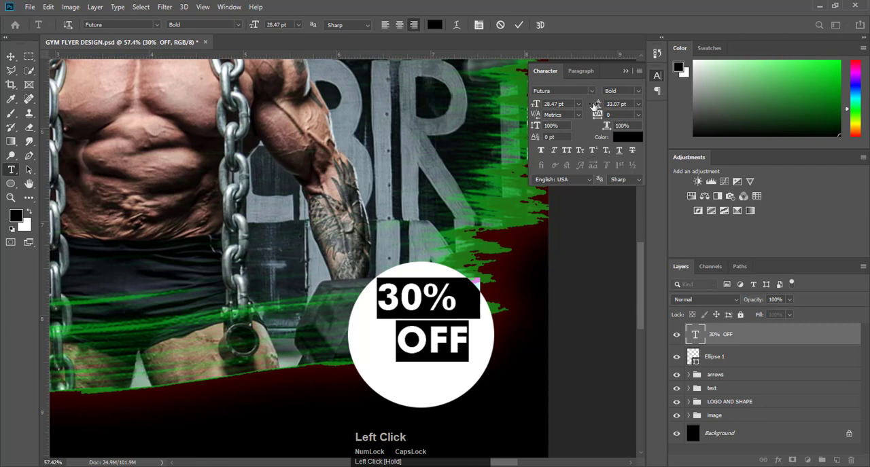
click(627, 71)
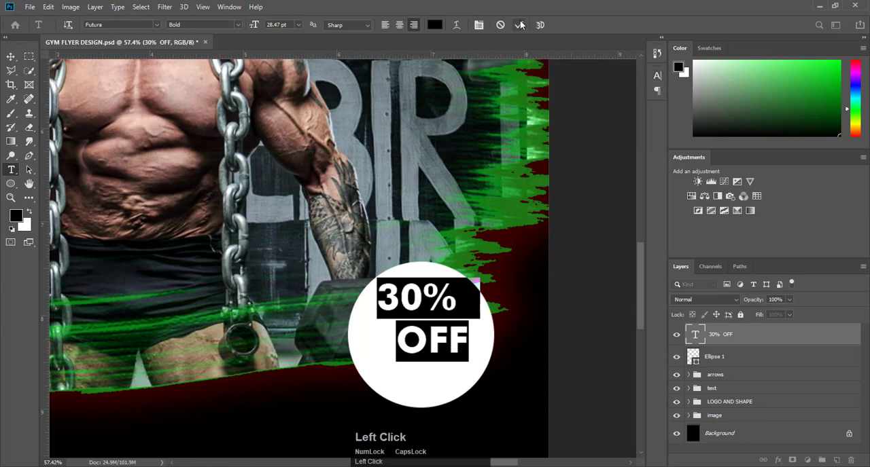
click(519, 25)
click(596, 195)
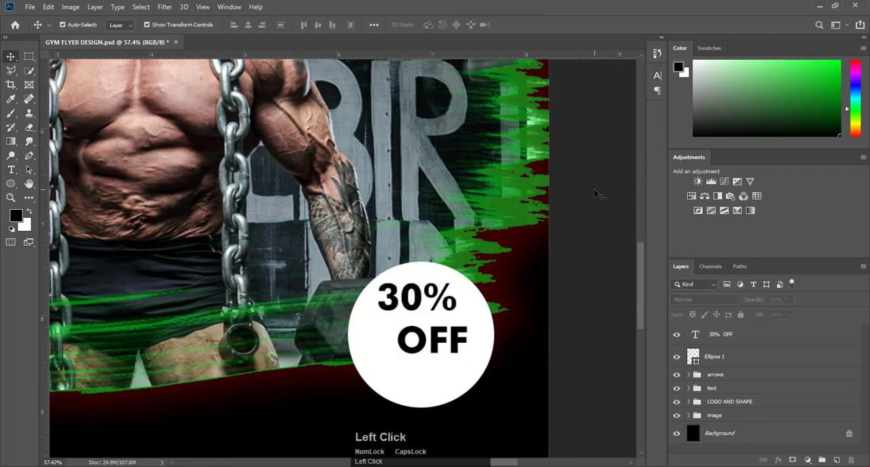
- Add a separate two-line text reading Limited Time / Offer over the photo, outside the white circle
key(t)
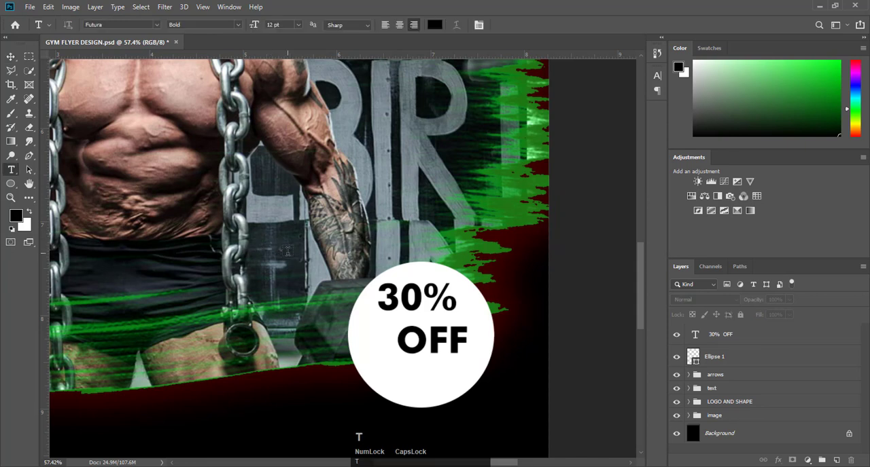
click(288, 251)
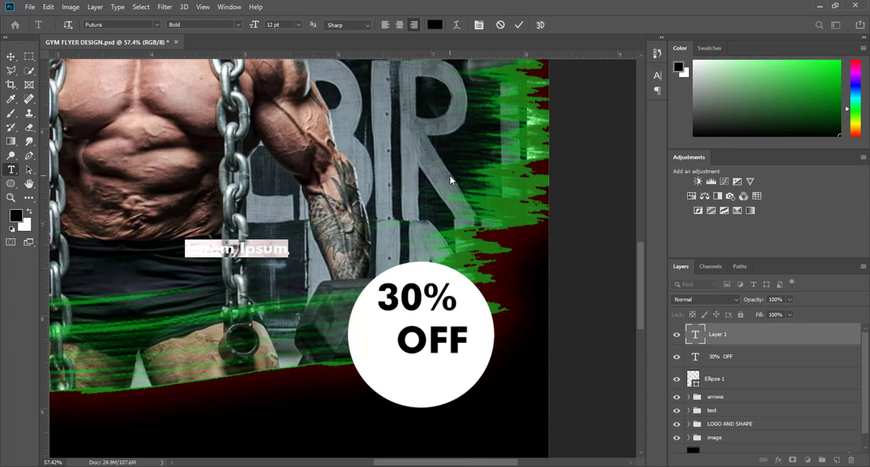
text(L)
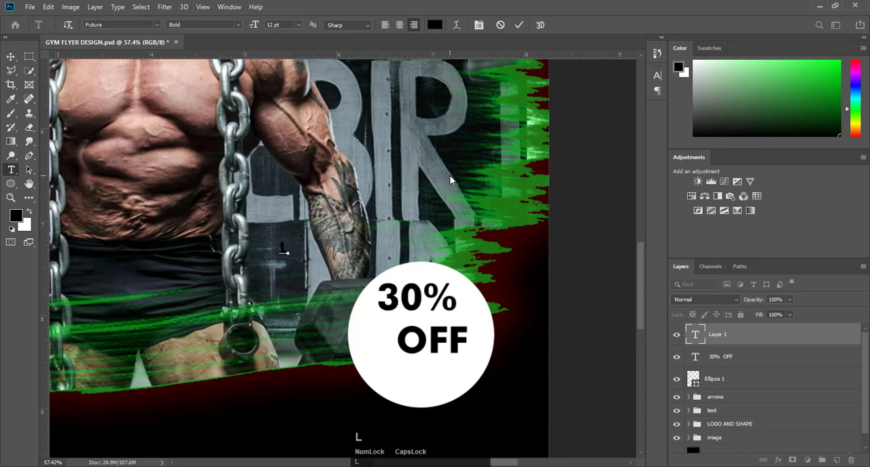
text(imi)
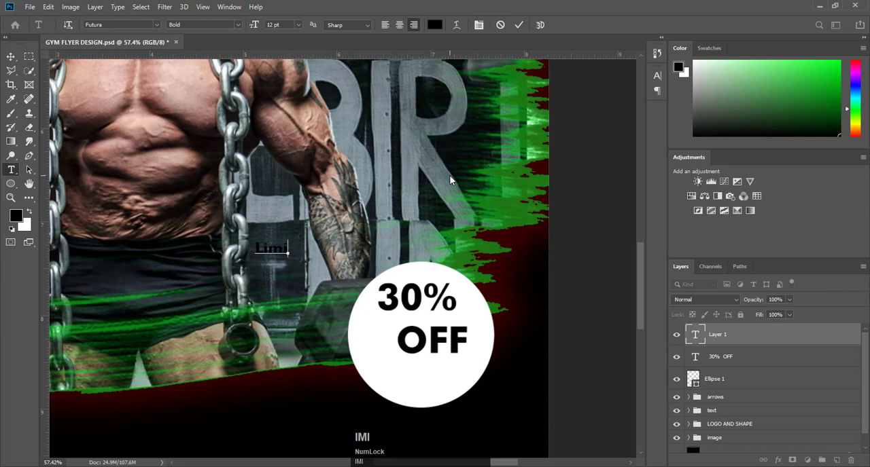
text(ted Time)
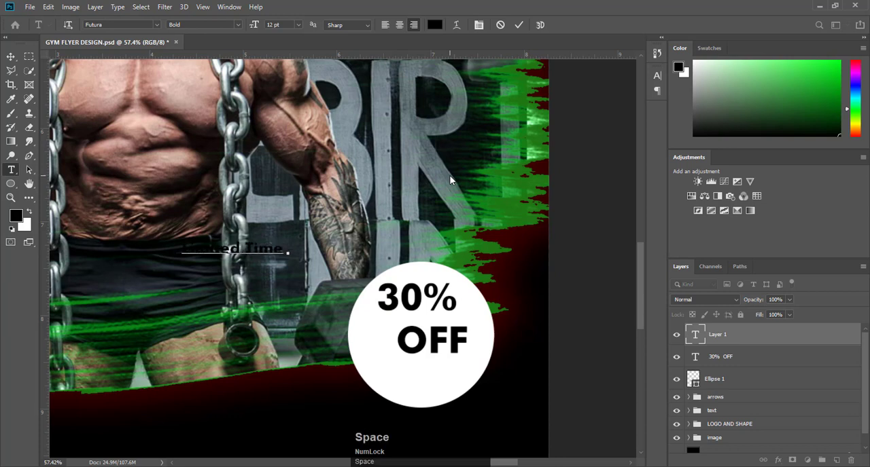
key(Return)
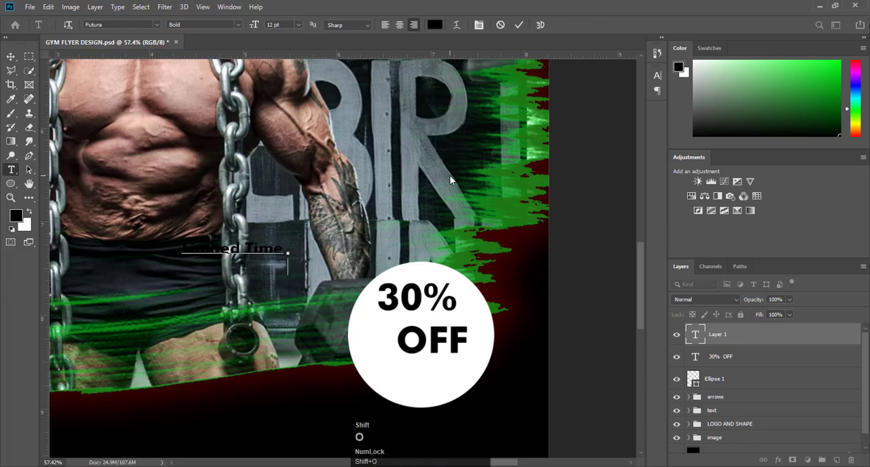
text(Offler)
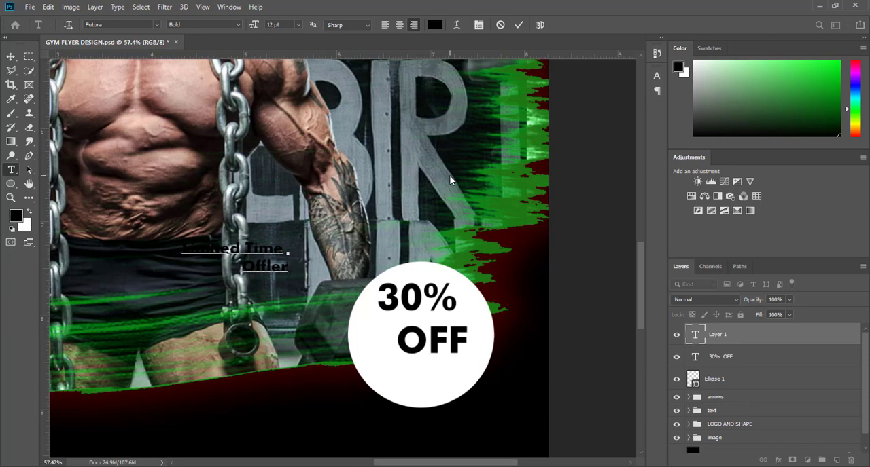
key(BackSpace)
key(BackSpace)
key(BackSpace)
text(er)
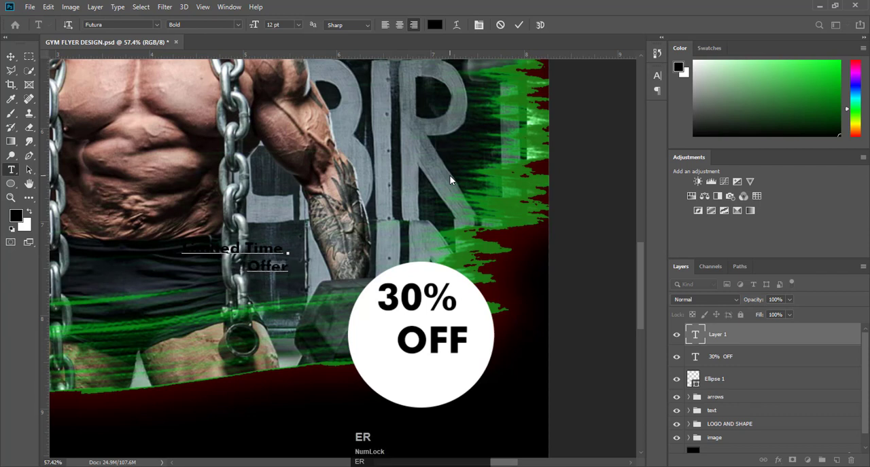
- Centre-align the Limited Time Offer text and move it into the white circle directly below 30% OFF
key(ctrl+a)
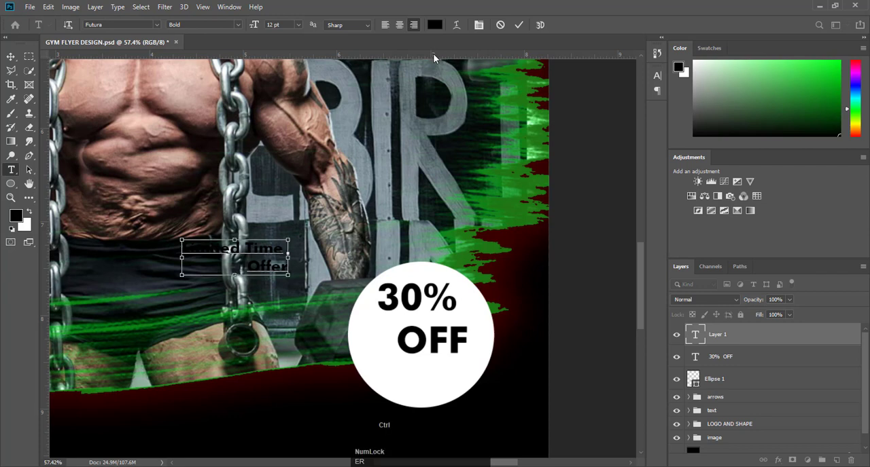
click(399, 25)
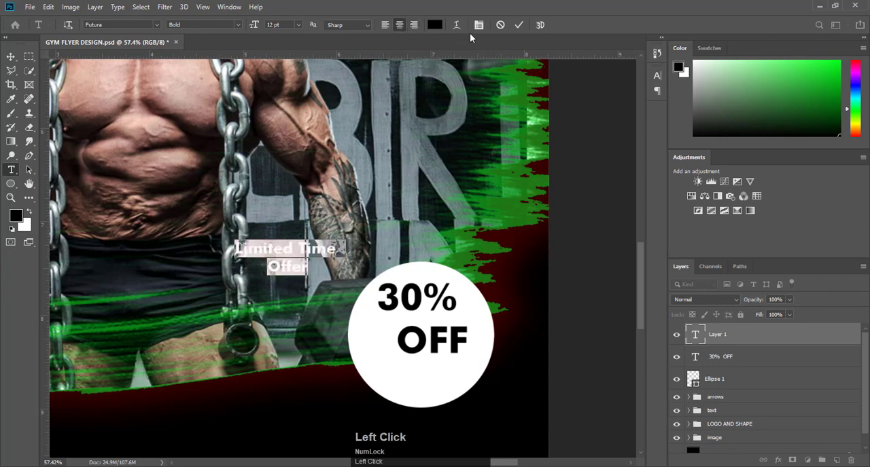
click(519, 24)
click(10, 57)
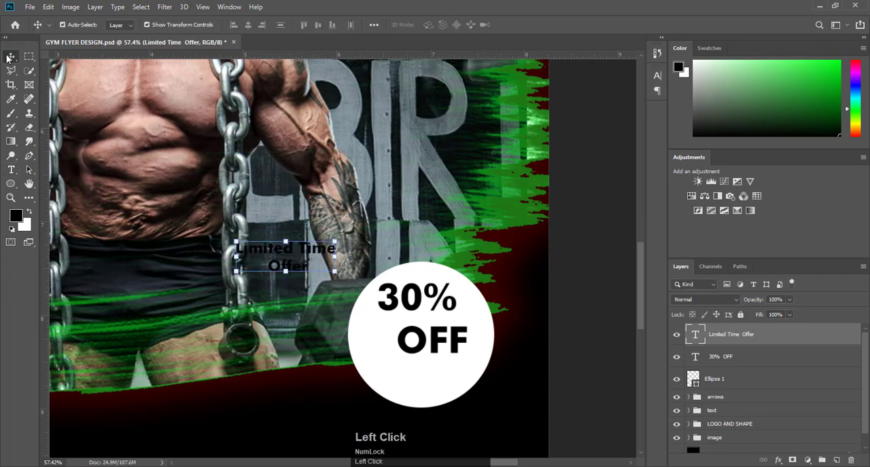
drag(278, 253, 417, 372)
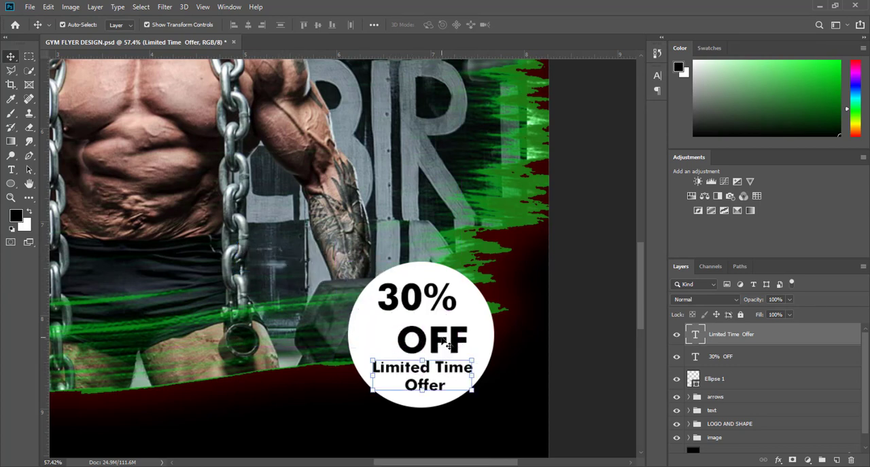
- Centre-align the two lines of the 30% OFF text and move it back to the middle of the circle
double_click(440, 336)
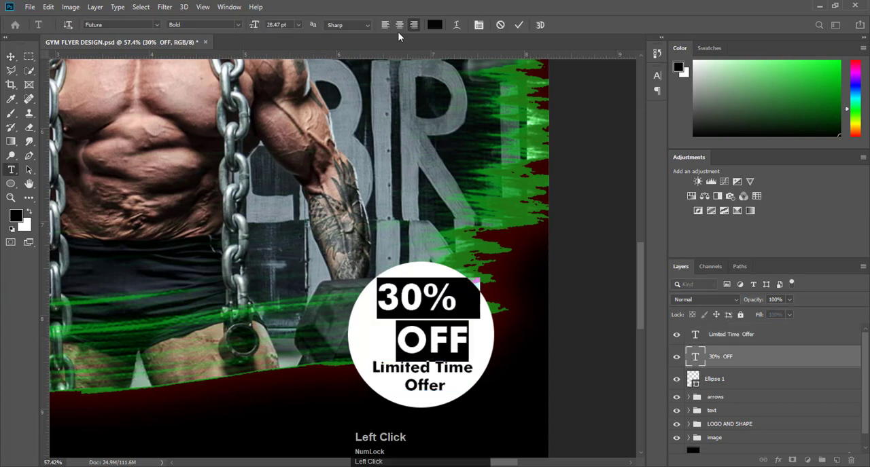
click(399, 25)
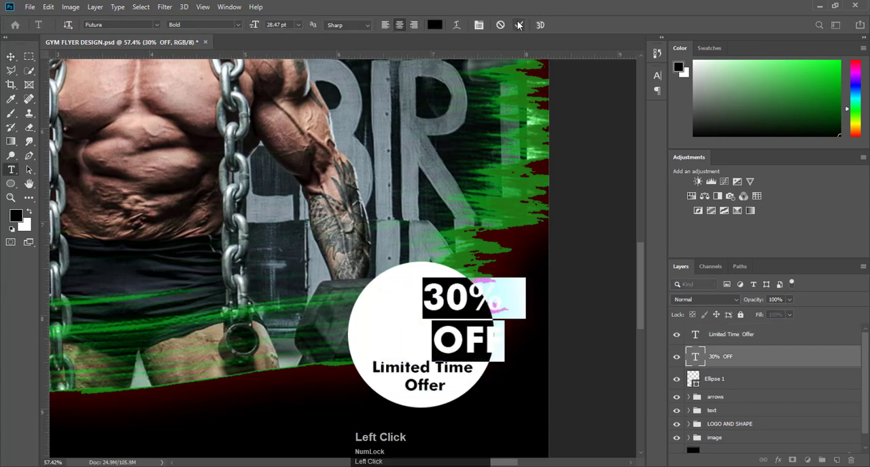
click(11, 56)
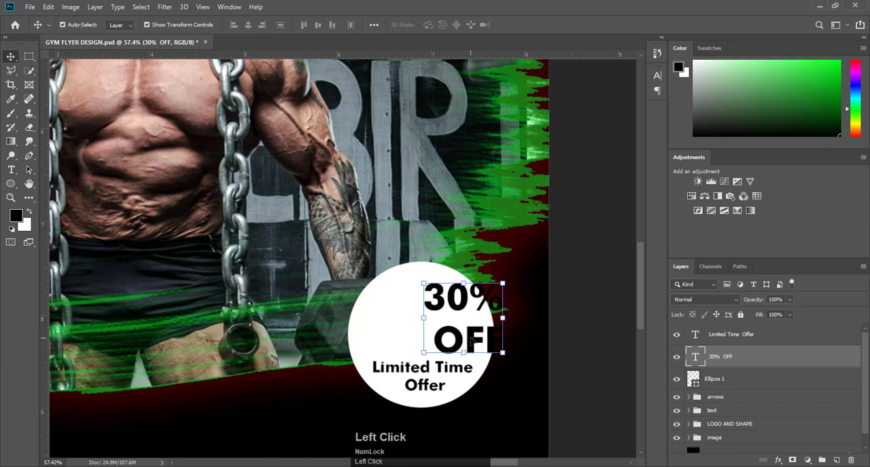
drag(471, 340, 428, 339)
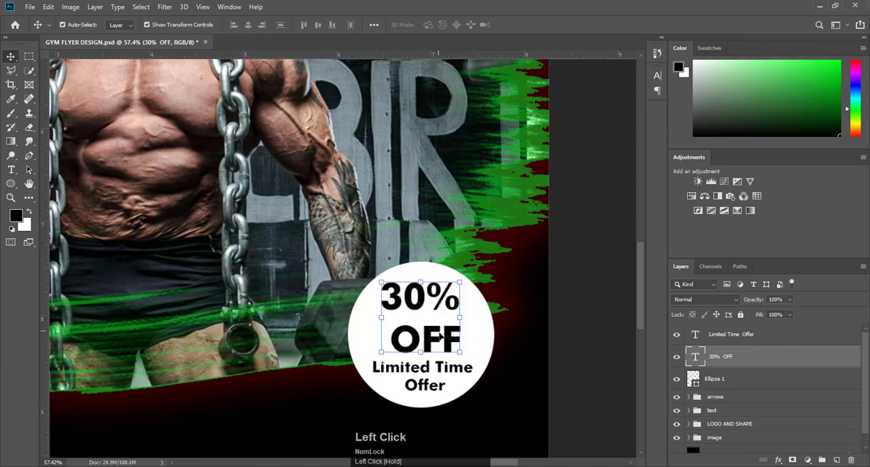
- Recolour the Limited Time Offer text bright green
click(446, 375)
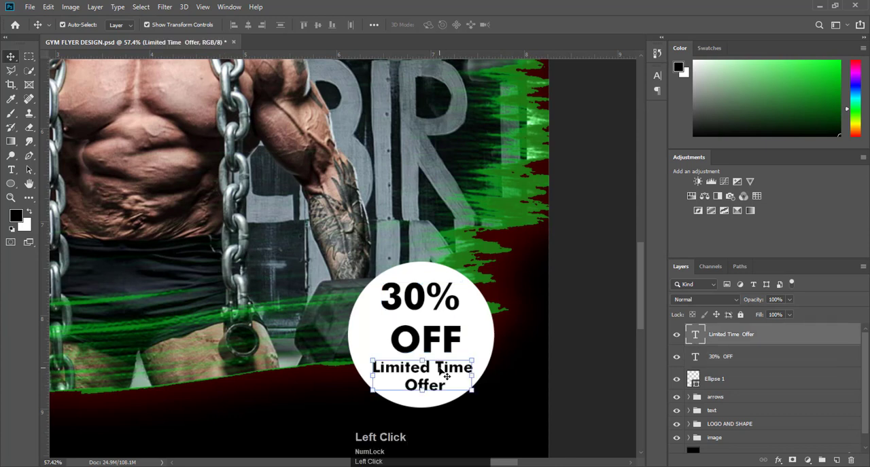
drag(826, 95, 835, 70)
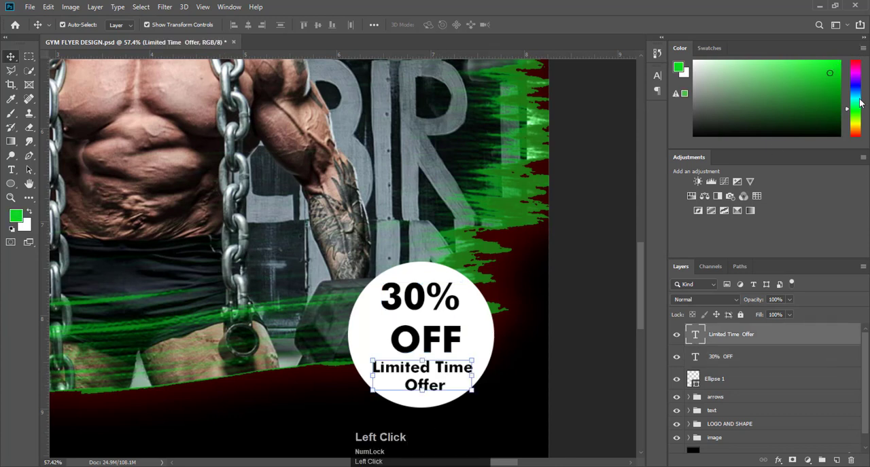
key(alt+BackSpace)
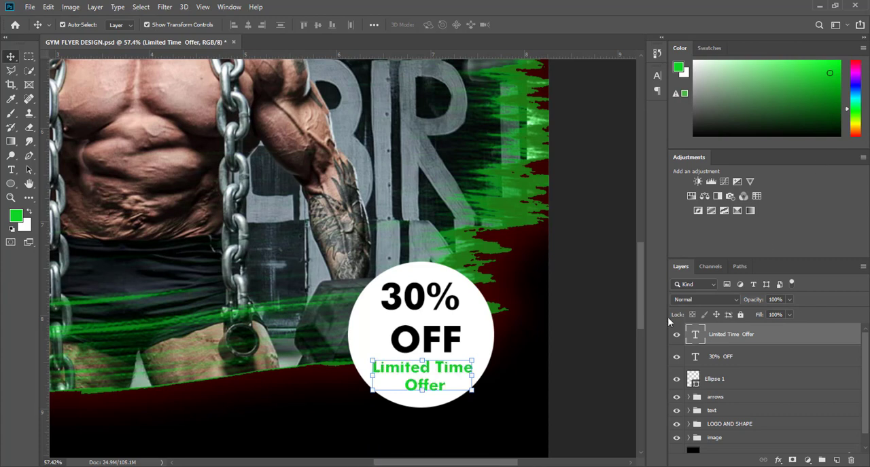
- Change the font of the Limited Time Offer text to Calibri Regular
double_click(429, 369)
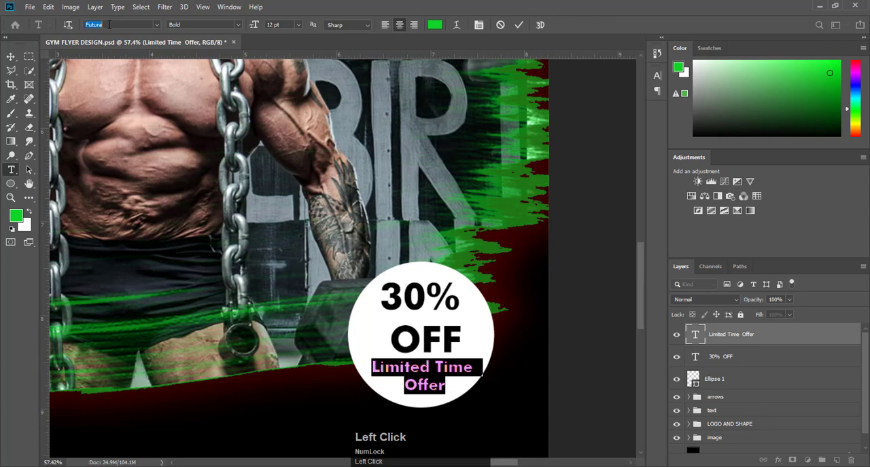
text(cali)
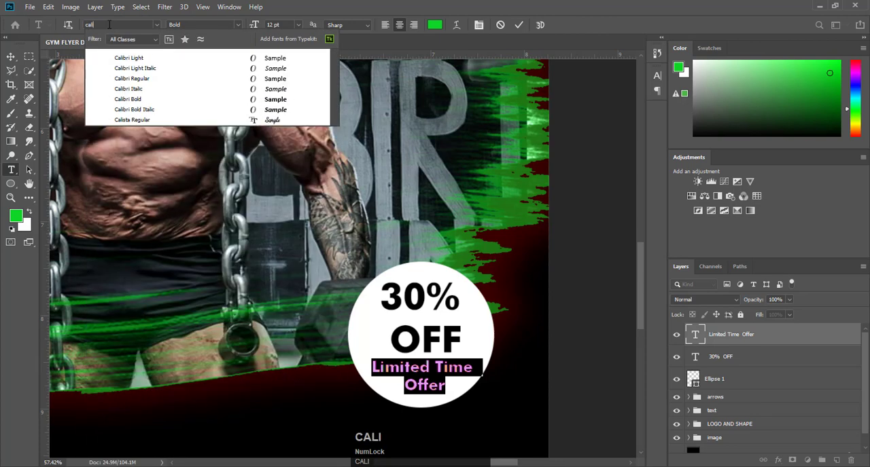
click(133, 78)
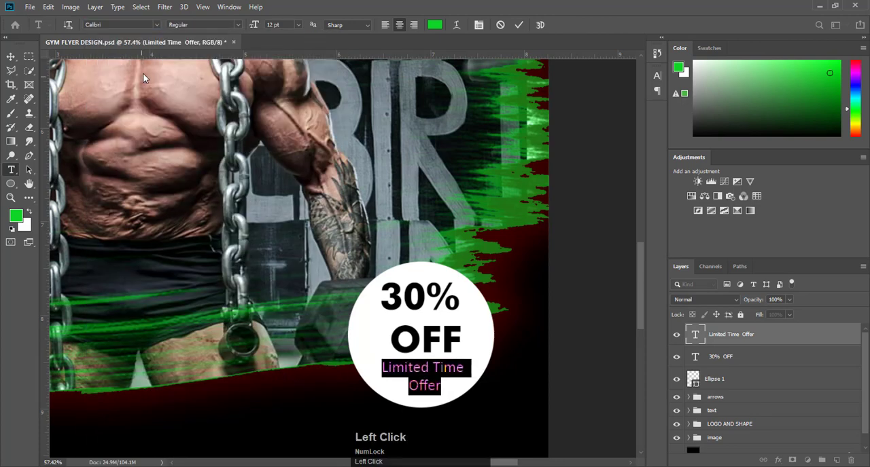
click(520, 25)
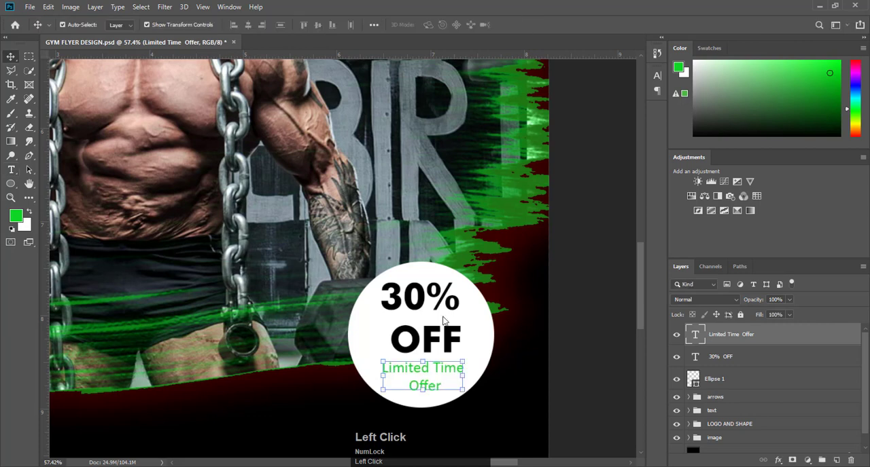
- Scale the Limited Time Offer text up to about 114% and centre it in the lower part of the circle
drag(383, 361, 370, 354)
drag(414, 369, 417, 371)
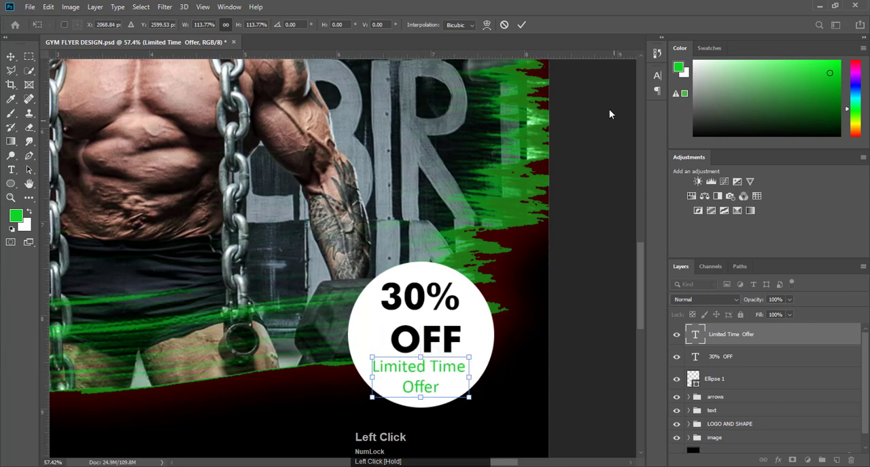
click(525, 25)
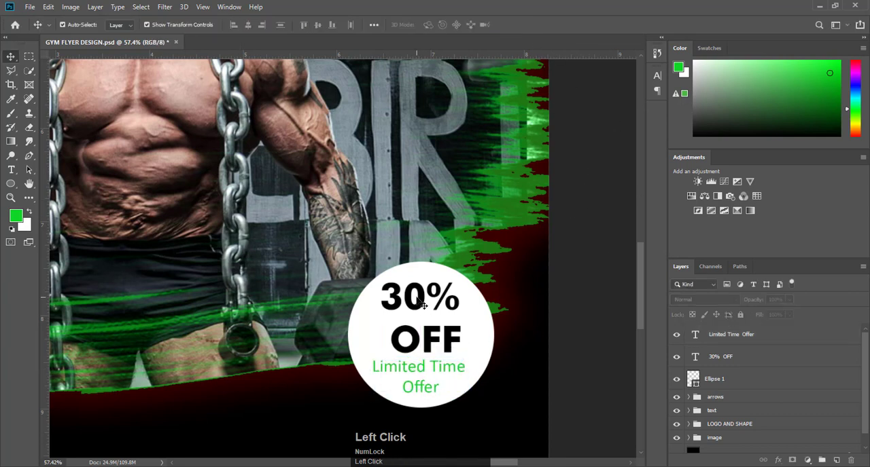
- Shrink the 30% OFF text to about 82%, reposition it in the circle, and nudge Limited Time Offer up closer beneath it
drag(430, 308, 427, 302)
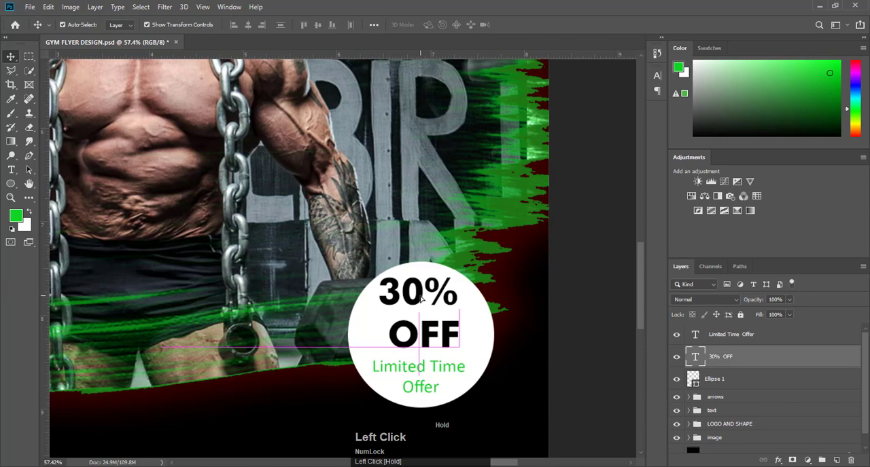
drag(457, 279, 447, 308)
drag(408, 349, 424, 299)
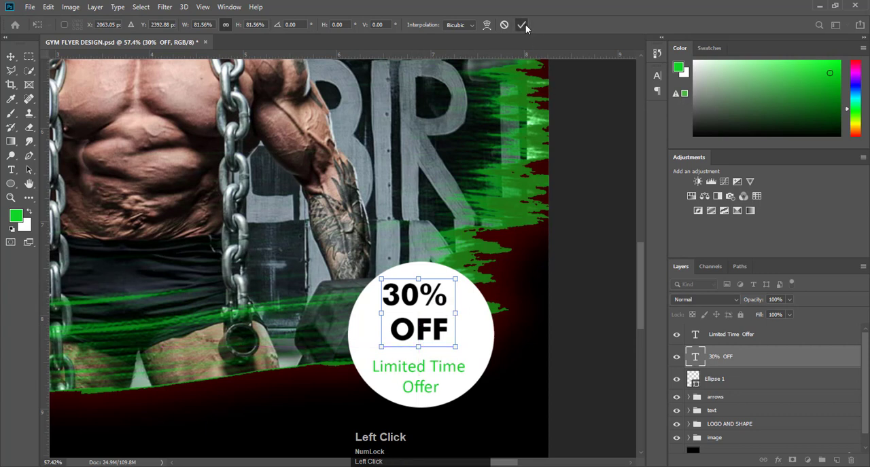
click(521, 24)
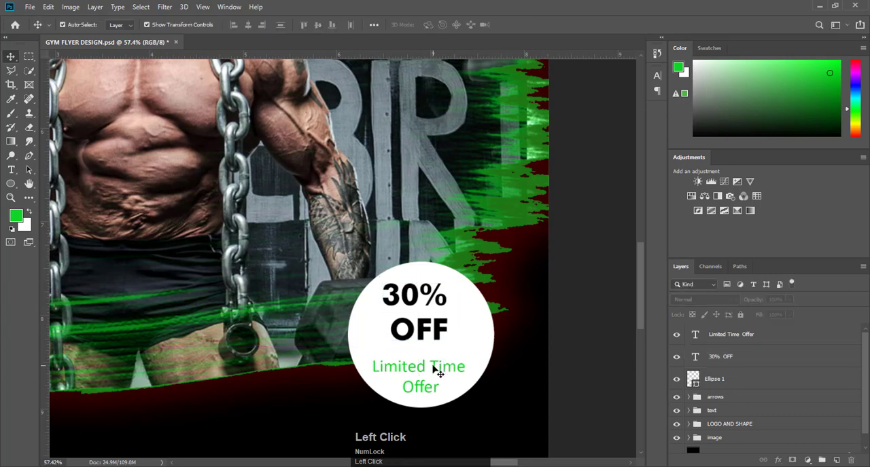
drag(435, 370, 436, 362)
click(574, 272)
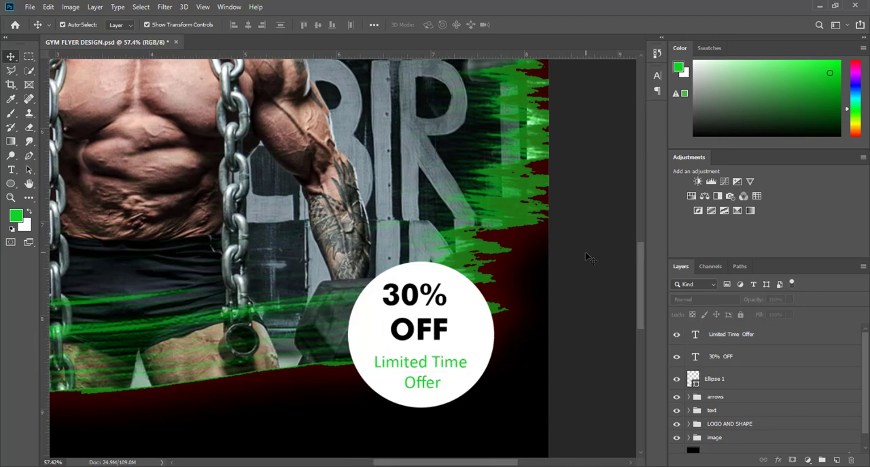
- Change the font of the green services list, from Personal Training to Body Building, to Calibri Regular
key(ctrl+0)
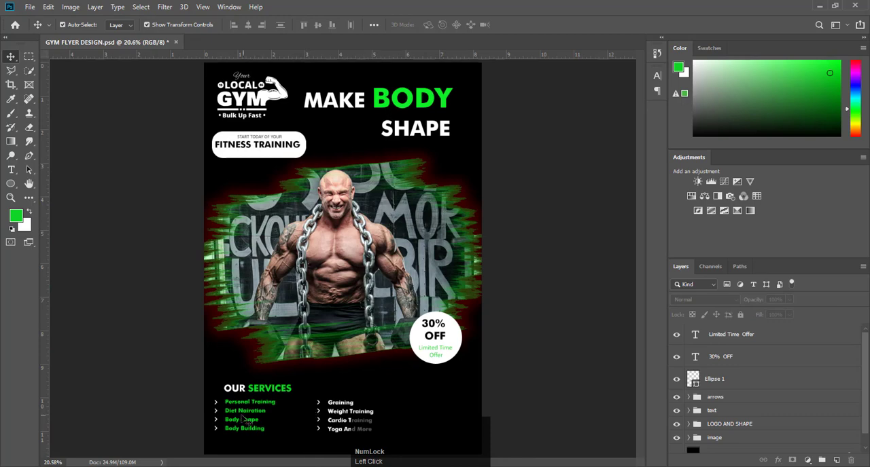
scroll(243, 419, down, 5)
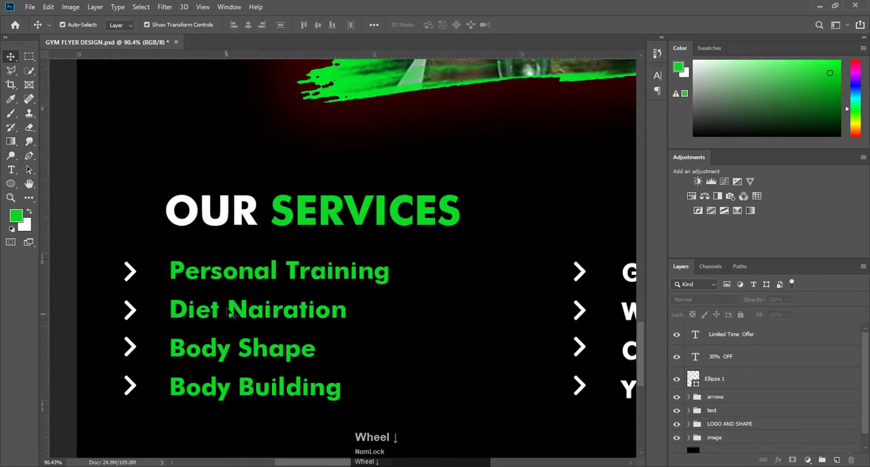
click(234, 279)
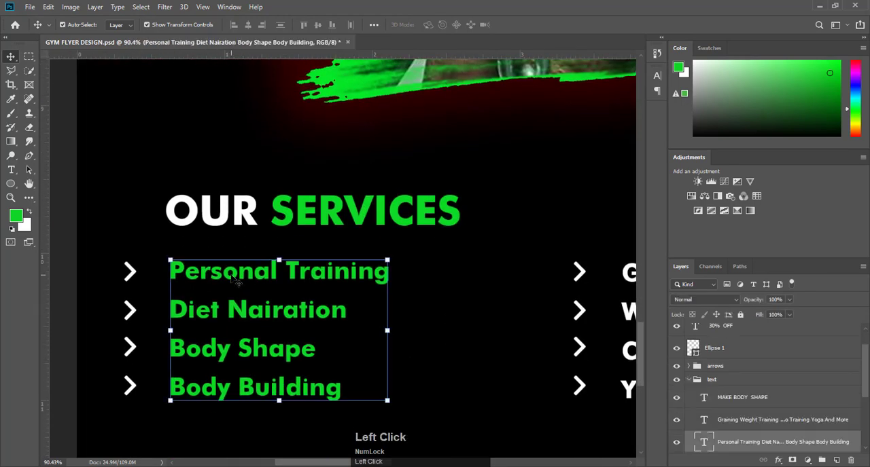
double_click(232, 279)
click(144, 25)
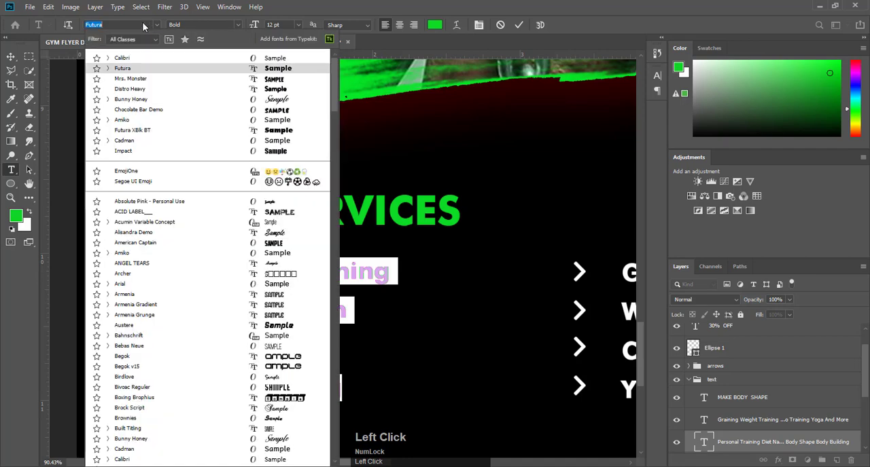
text(ca)
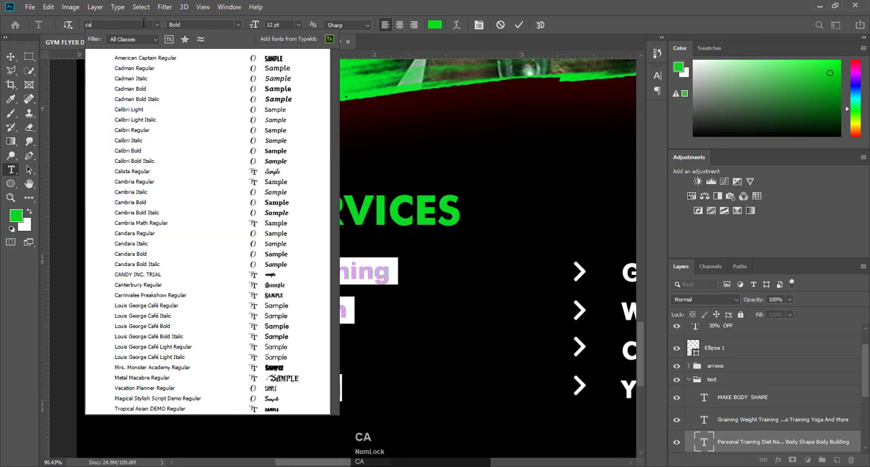
text(li)
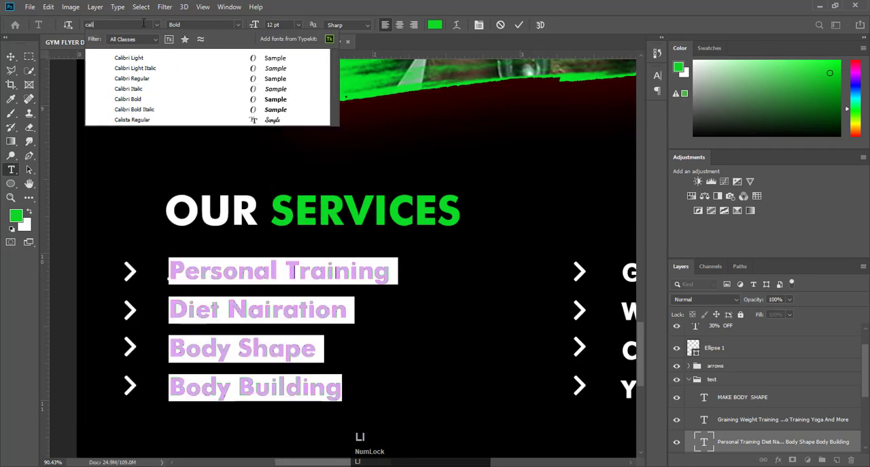
click(157, 79)
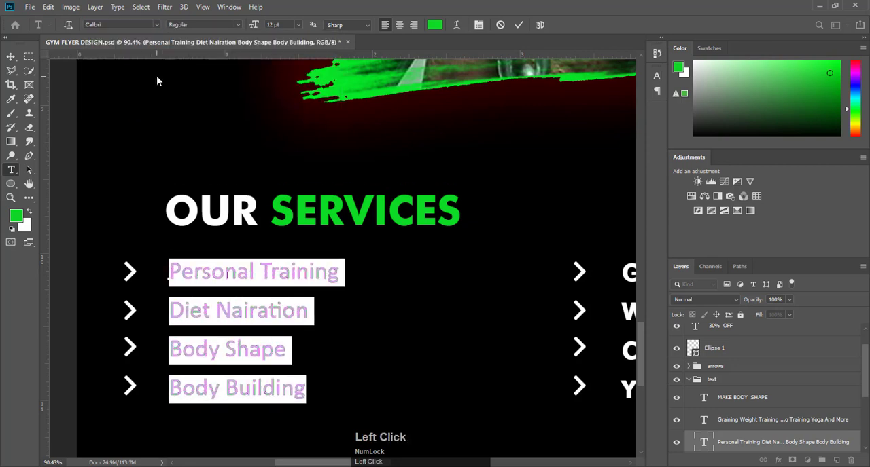
- Change the font of the white services list, from Graining to Yoga And More, to Calibri Regular
click(629, 276)
double_click(631, 276)
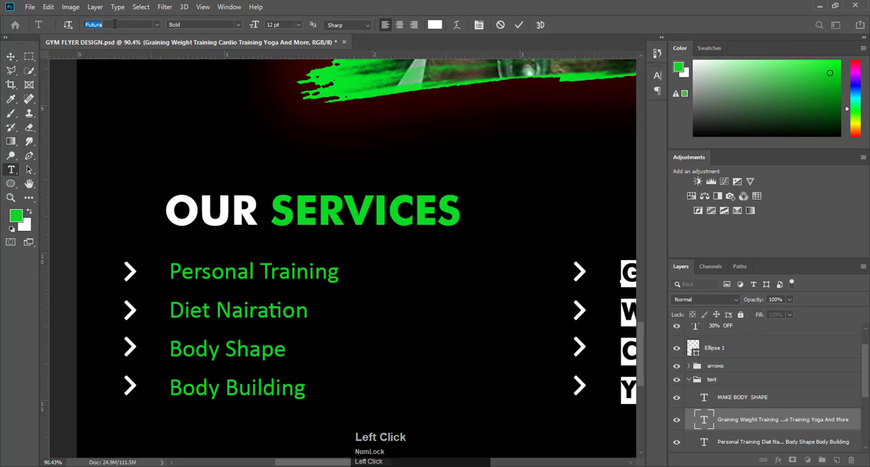
text(cal)
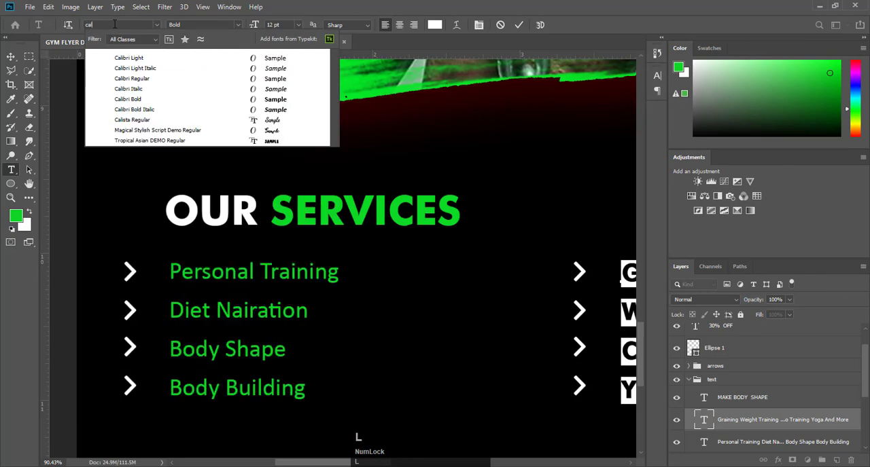
click(149, 78)
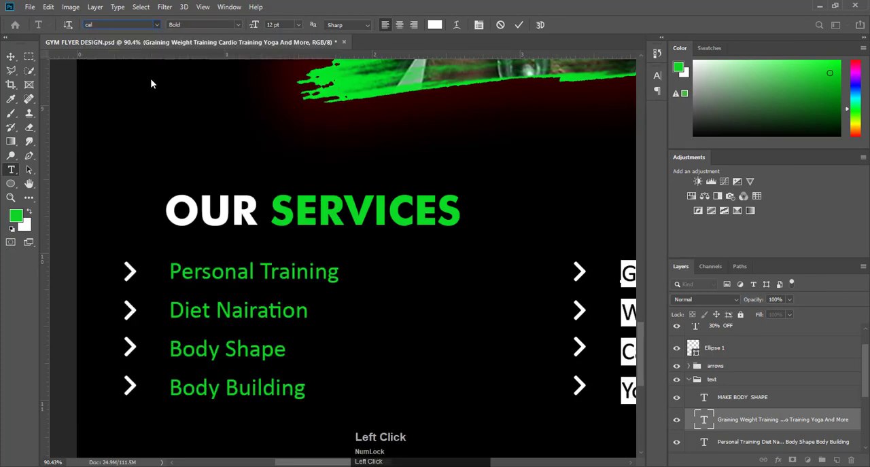
click(518, 25)
- Nudge the white services list up slightly so its lines align with their arrows
key(v)
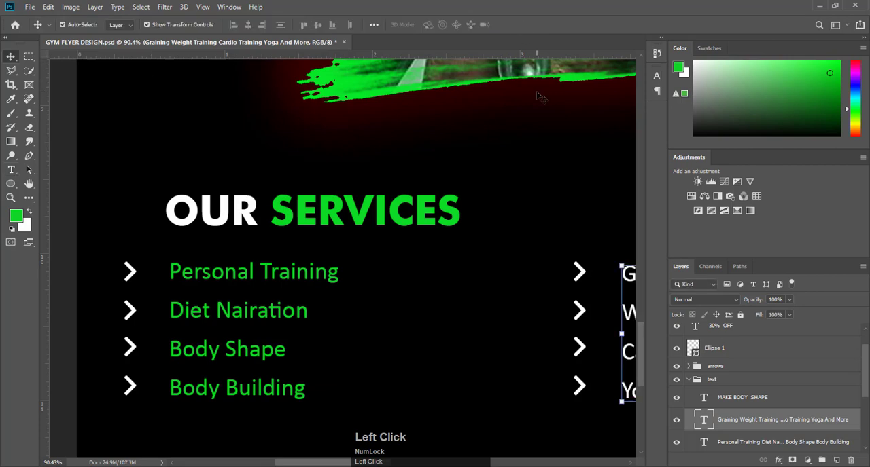
key(Up)
key(Up)
key(Up)
key(Up)
key(Up)
key(Up)
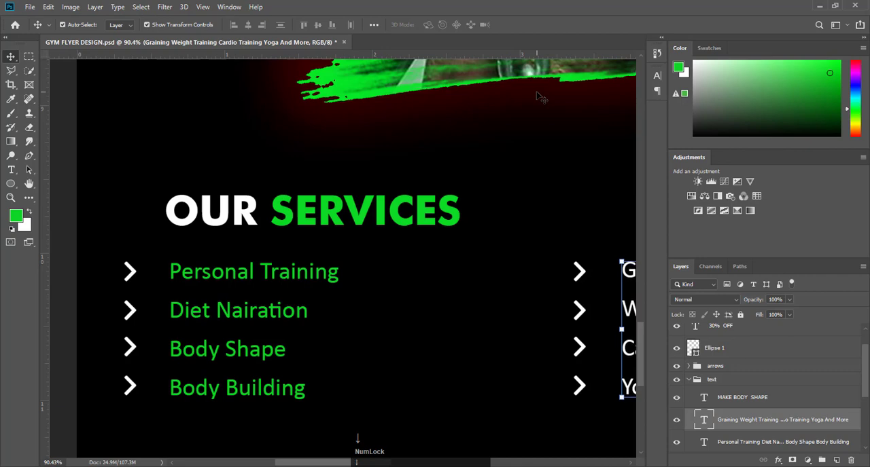
key(ctrl+0)
click(536, 93)
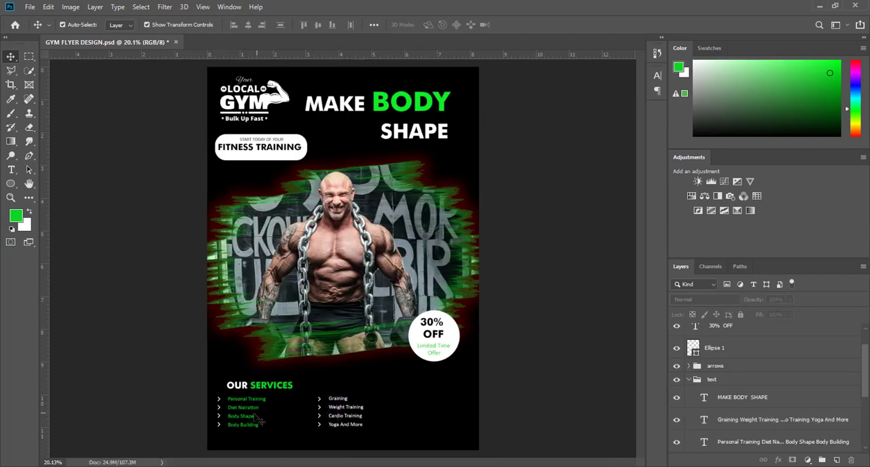
- Move the 30% OFF and Limited Time Offer layers into the text group and the badge circle into the LOGO AND SHAPE group
click(449, 337)
click(734, 359)
shift+click(771, 338)
drag(770, 338, 749, 411)
drag(745, 365, 734, 381)
click(689, 331)
click(590, 317)
- Nudge the Limited Time Offer text slightly to the right inside the circle badge
click(432, 353)
key(Right)
key(Right)
click(511, 361)
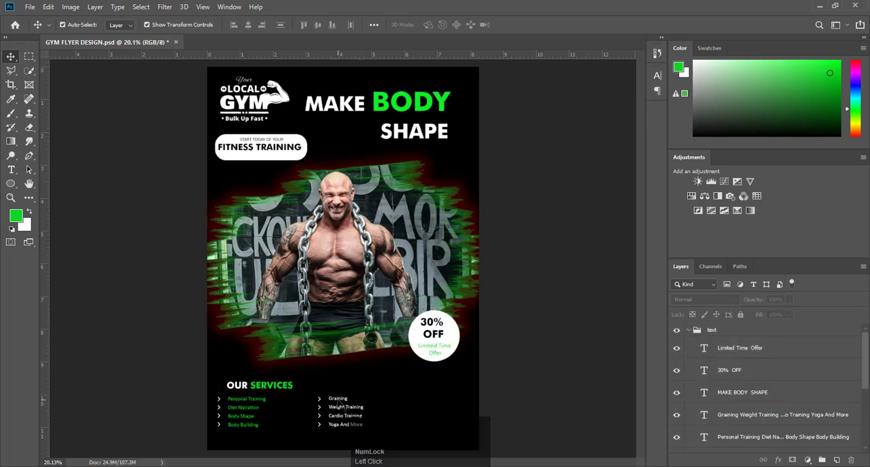
scroll(338, 407, up, 3)
click(204, 299)
shift+click(204, 305)
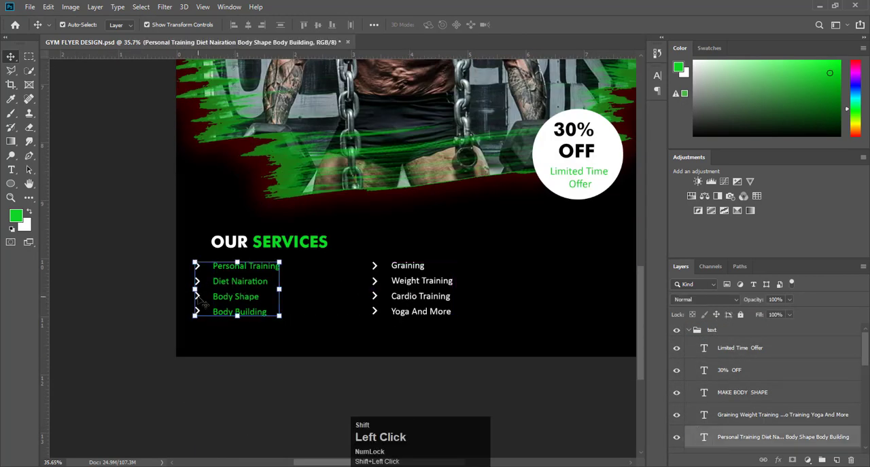
shift+click(375, 297)
shift+click(411, 297)
mouse_move(453, 317)
mouse_down()
mouse_move(511, 329)
mouse_move(453, 317)
mouse_up()
click(154, 278)
click(153, 278)
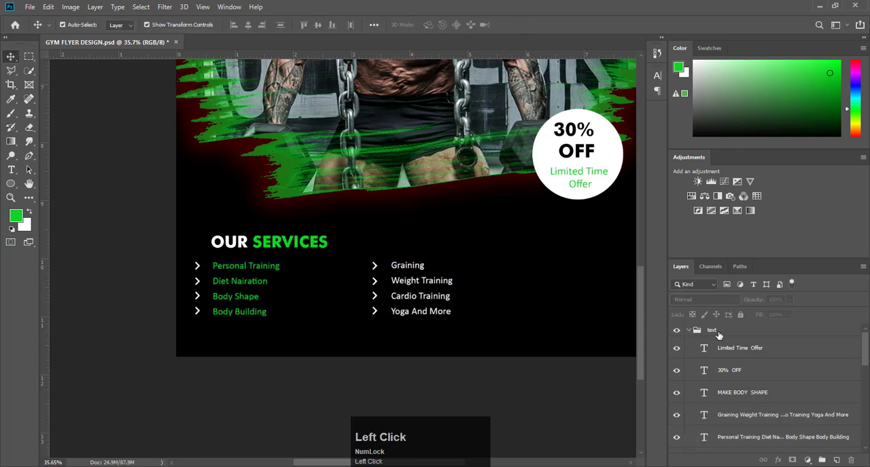
click(689, 331)
click(250, 273)
shift+click(410, 281)
scroll(750, 397, down, 1)
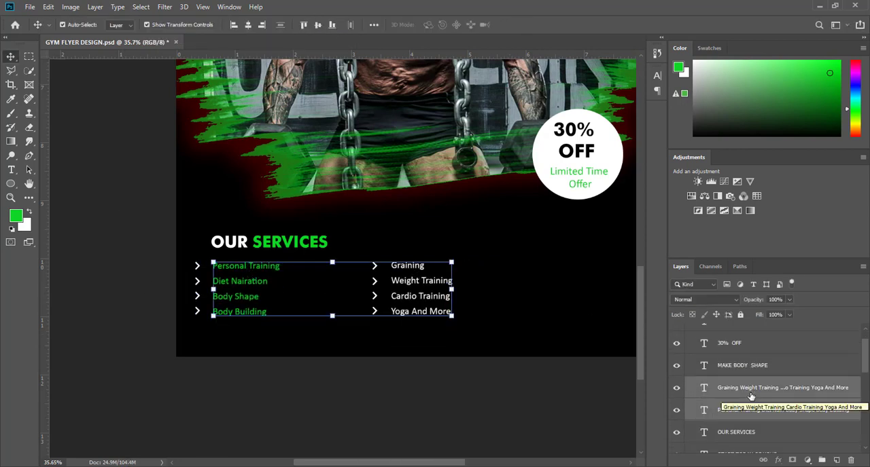
scroll(751, 385, down, 5)
shift+click(736, 350)
scroll(721, 361, up, 3)
click(395, 270)
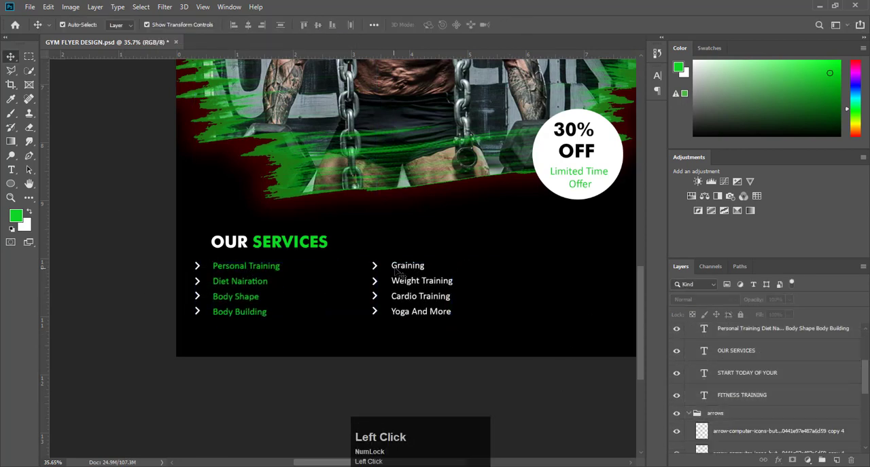
- Scale both services lists and all their arrows up together so they spread across the flyer's lower area
click(399, 269)
shift+click(254, 273)
scroll(751, 388, down, 7)
ctrl+click(724, 347)
drag(453, 318, 583, 351)
click(521, 25)
click(530, 383)
- Move the OUR SERVICES heading up and to the left so it lines up with the arrows
key(ctrl+0)
click(537, 334)
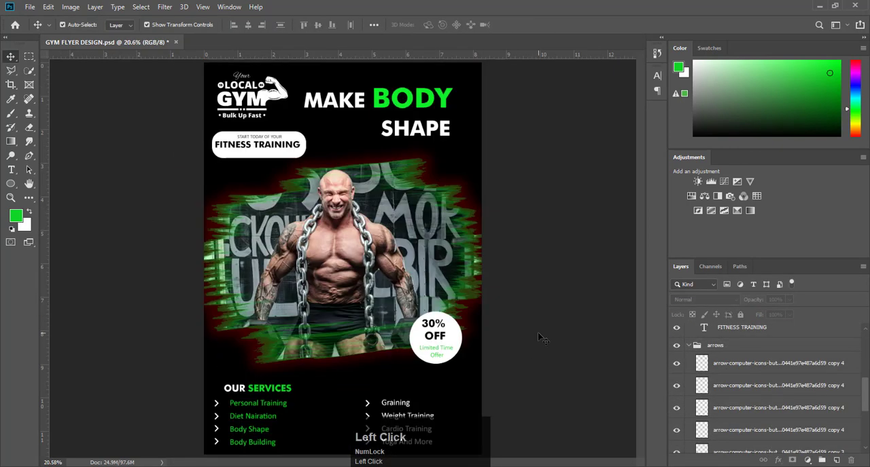
drag(258, 388, 250, 384)
click(539, 304)
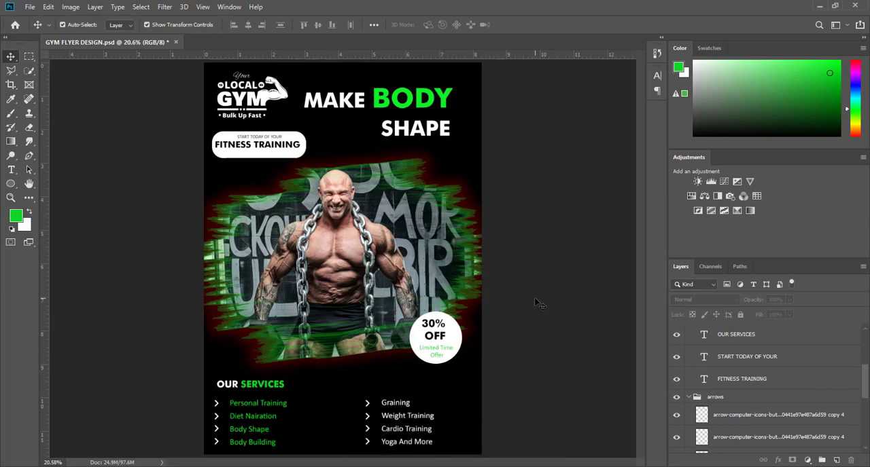
- Collapse the arrows and text layer groups
click(690, 398)
scroll(700, 354, up, 3)
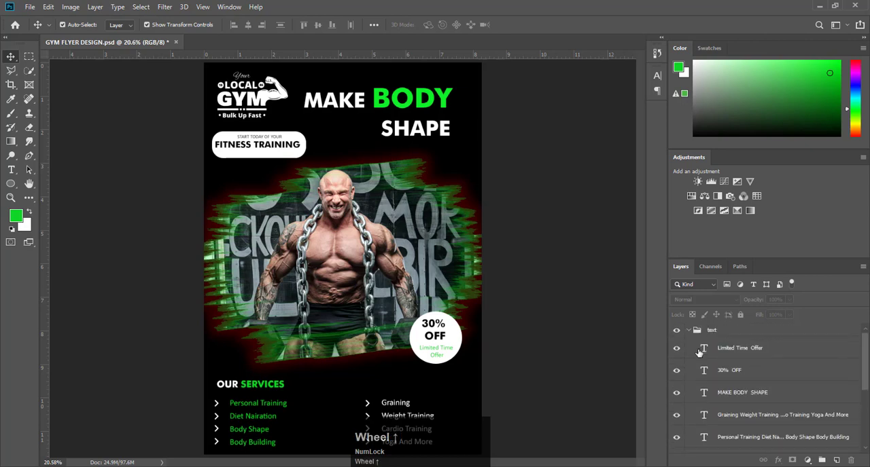
click(689, 332)
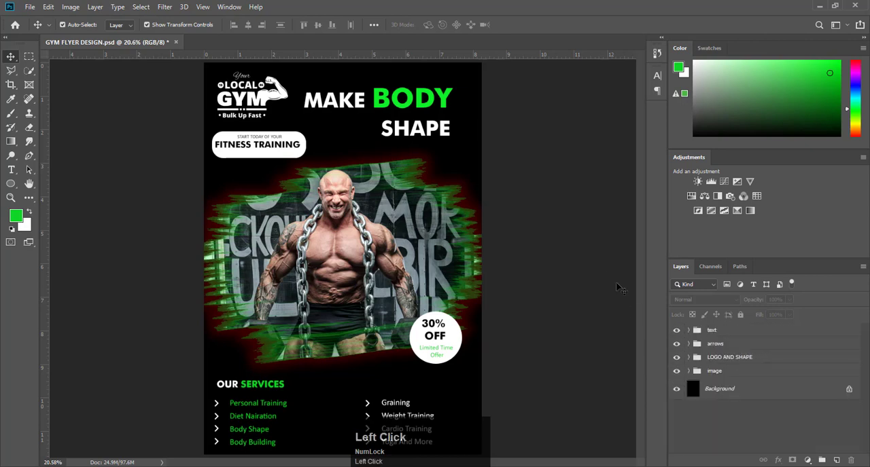
key(F9)
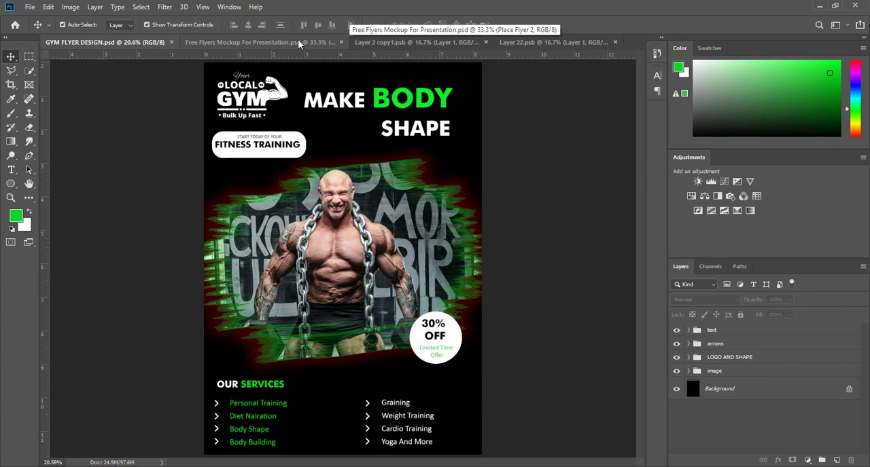
- Place the GYM FLYER DESIGN JPG as an embedded image in the mockup's Layer 2 copy1.psb document
click(404, 41)
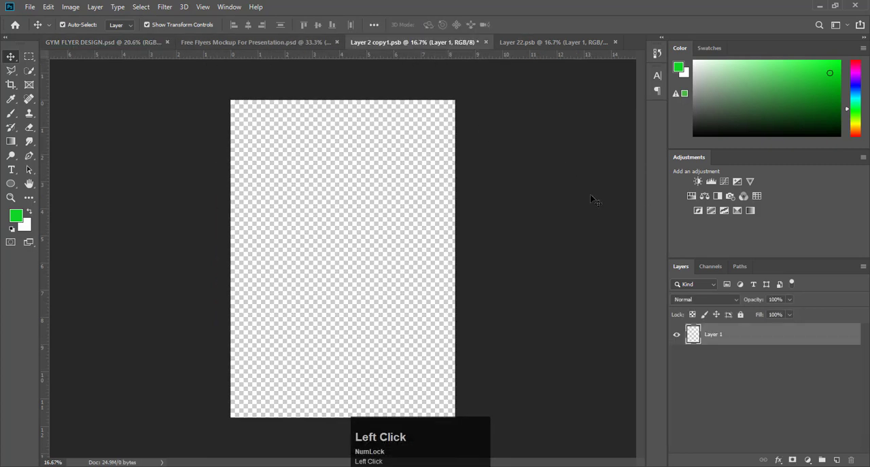
click(29, 8)
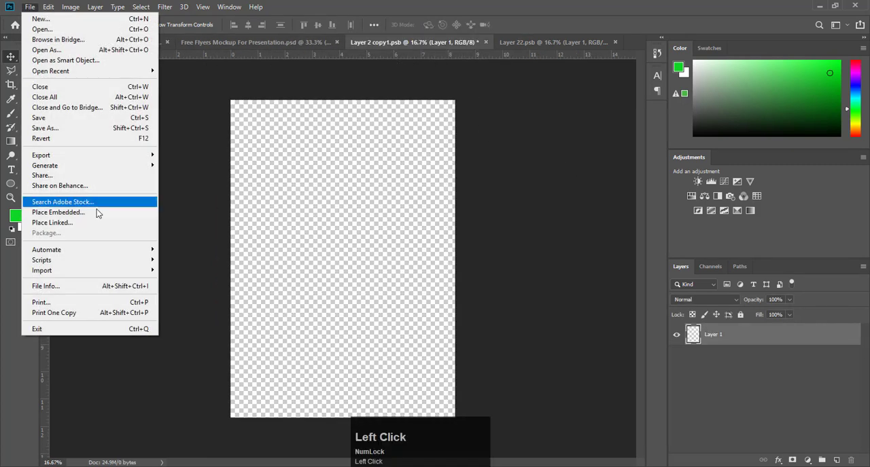
click(95, 215)
click(151, 76)
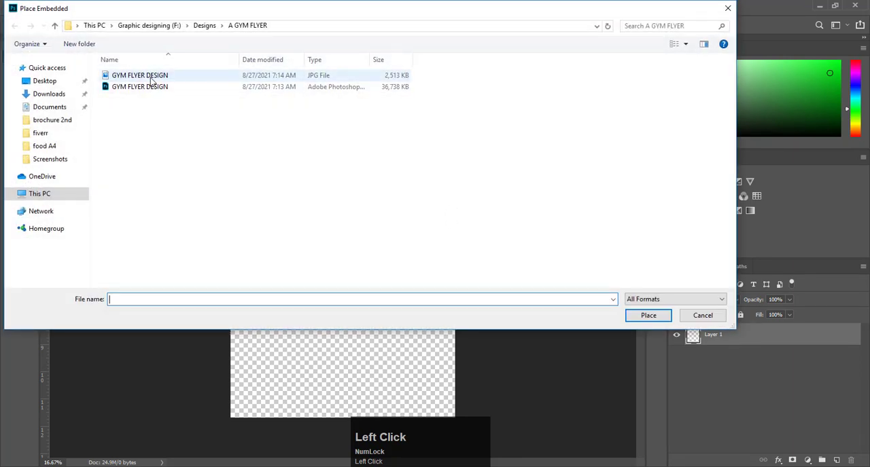
click(650, 315)
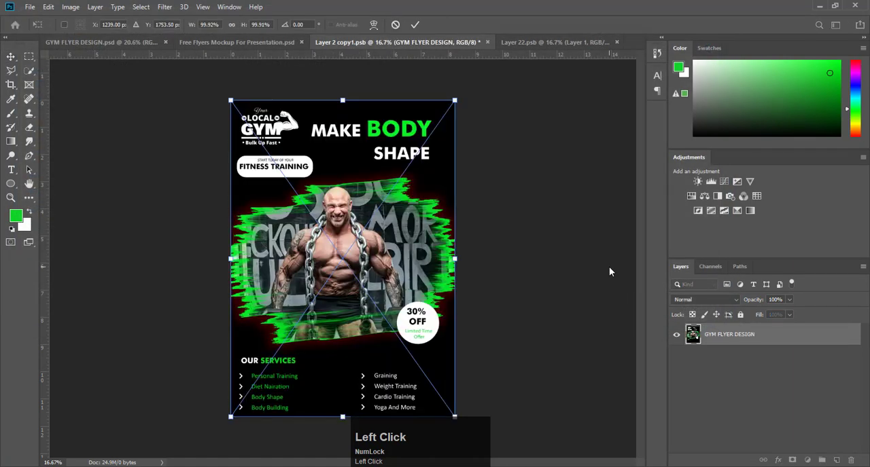
click(415, 25)
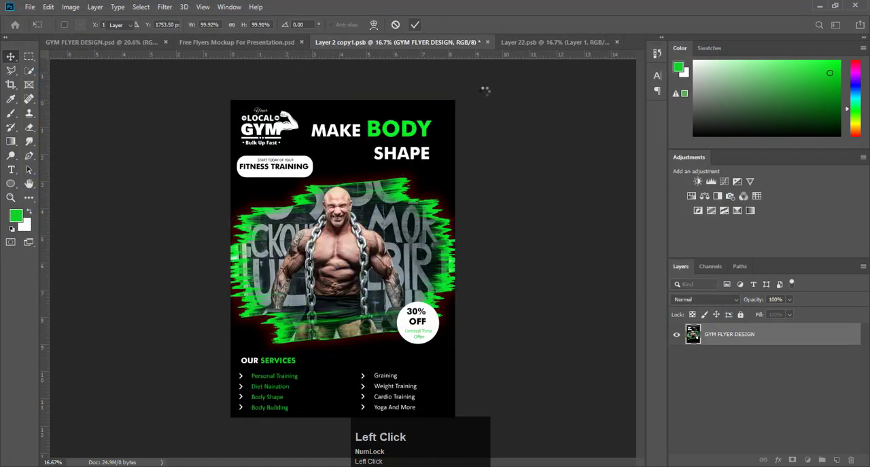
click(484, 184)
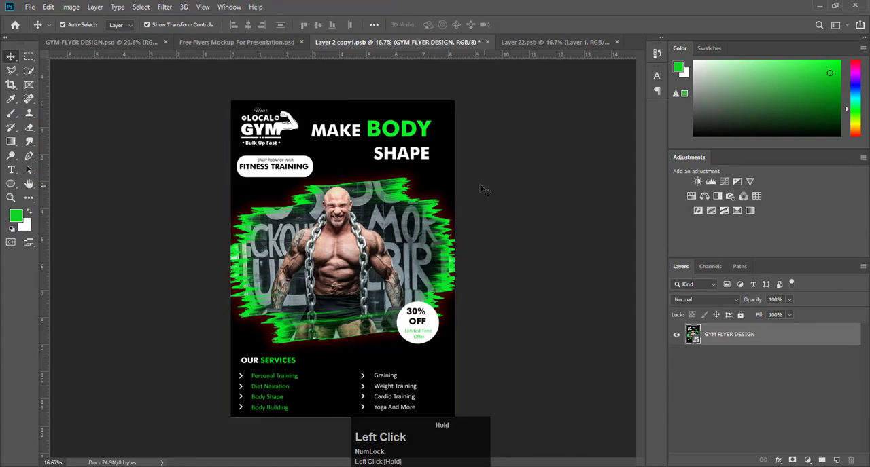
- Enlarge the placed flyer image slightly so it covers the canvas edges of Layer 2 copy1.psb
mouse_move(413, 190)
mouse_down()
mouse_move(403, 195)
mouse_move(404, 188)
mouse_up()
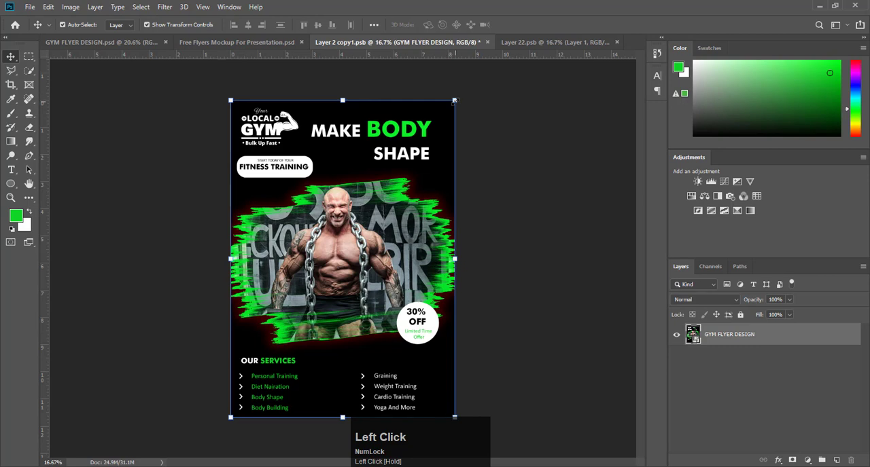
drag(455, 100, 455, 98)
click(415, 25)
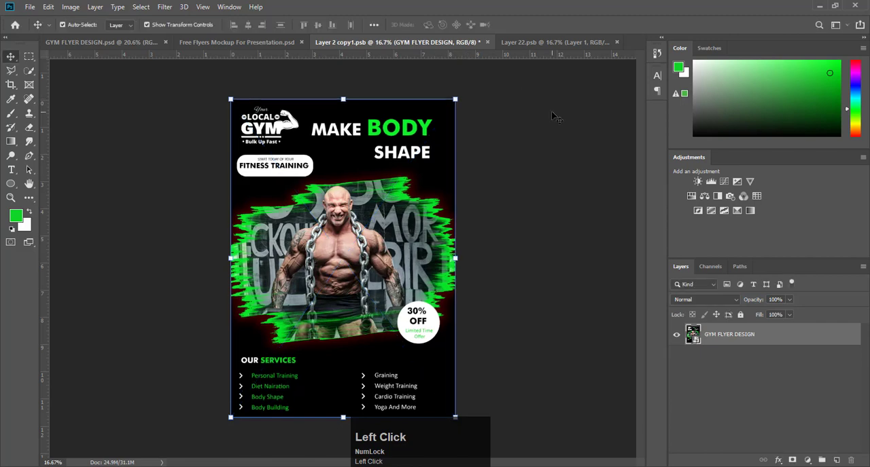
- Place the GYM FLYER DESIGN JPG as an embedded image in the mockup's Layer 22.psb document
click(518, 42)
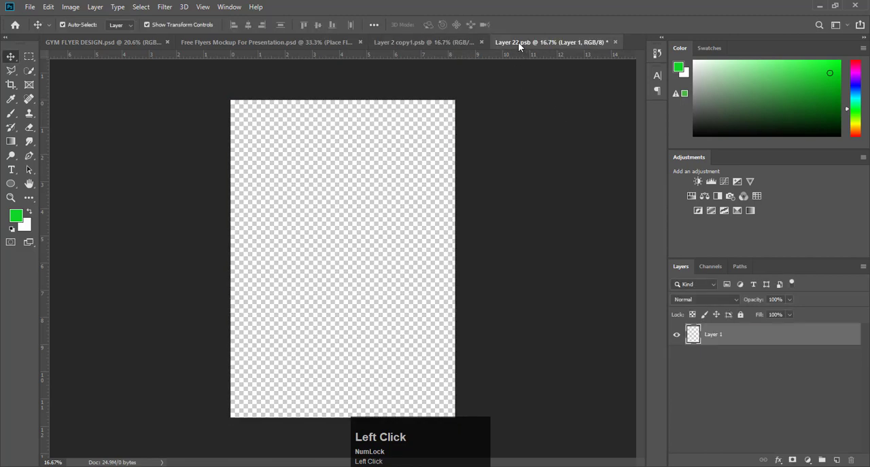
click(30, 7)
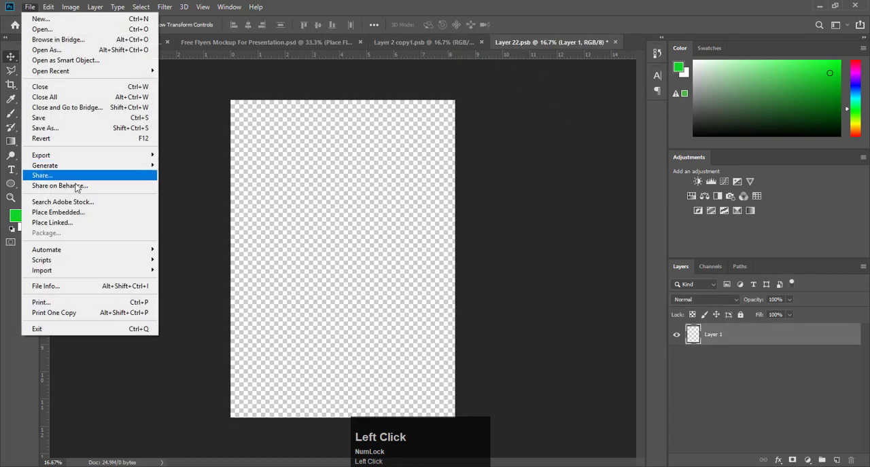
click(73, 213)
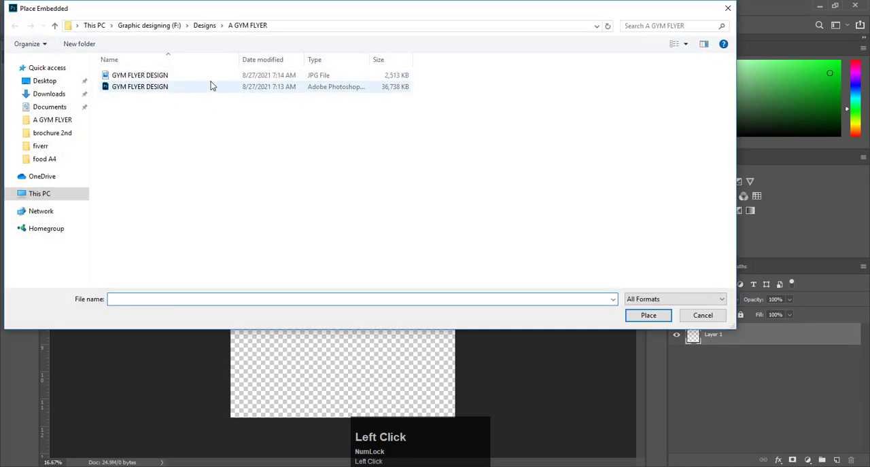
click(207, 77)
click(640, 316)
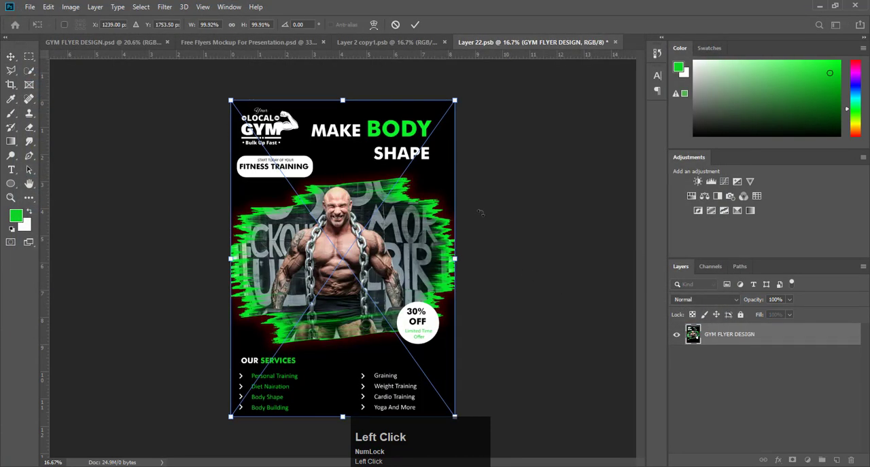
click(414, 24)
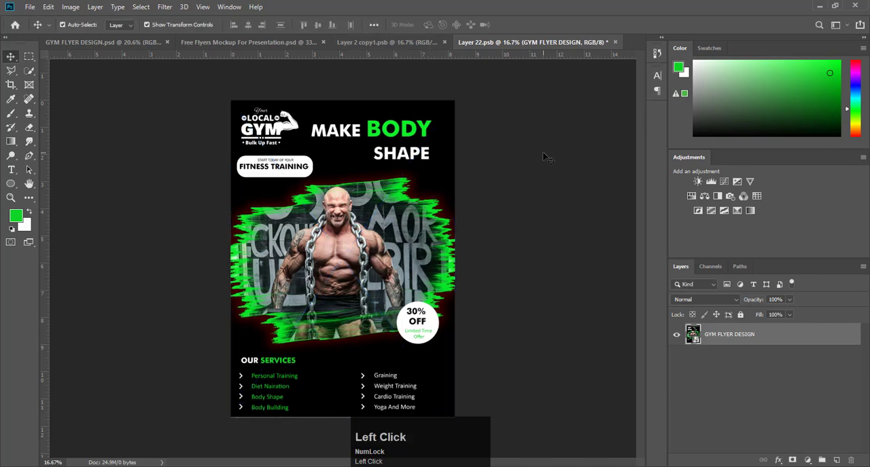
- Enlarge the placed flyer image slightly so it covers all canvas edges of Layer 22.psb
click(391, 216)
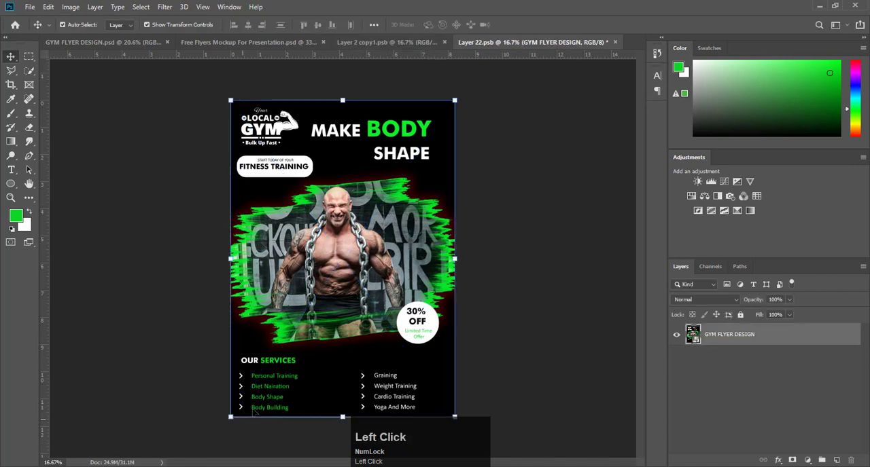
drag(230, 417, 229, 418)
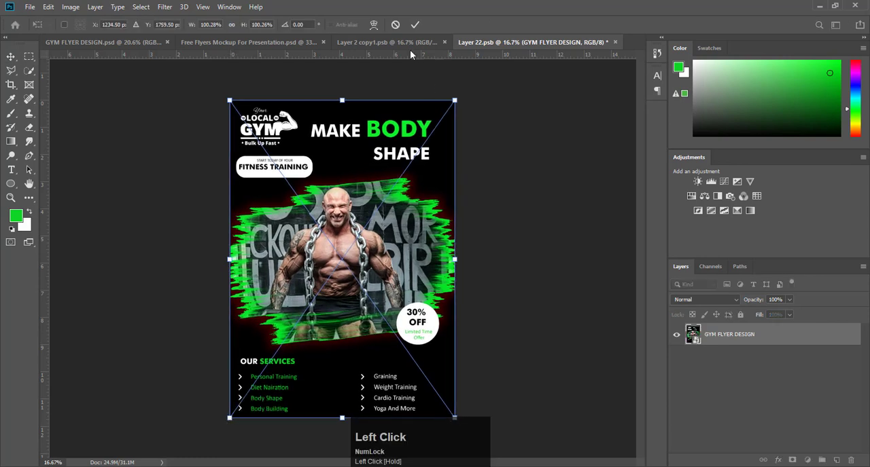
click(416, 26)
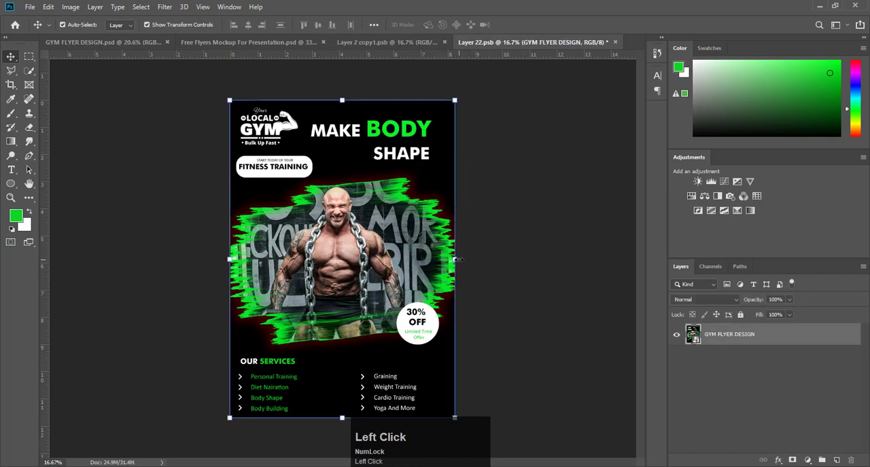
drag(455, 259, 506, 189)
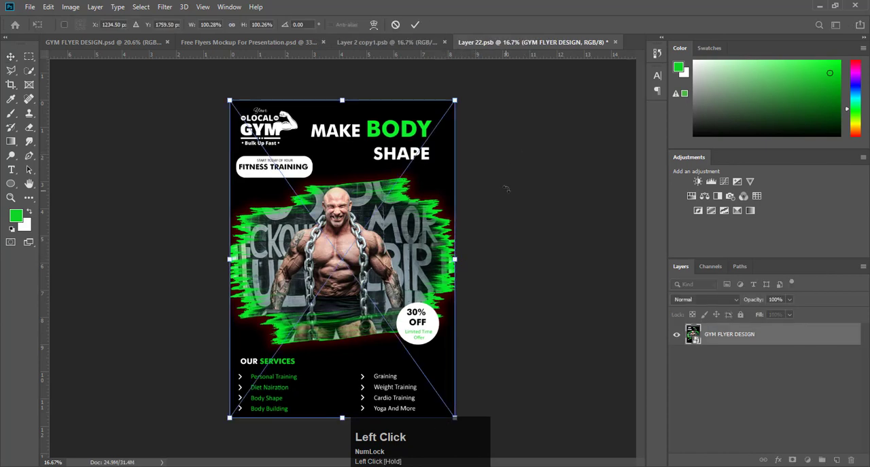
click(414, 25)
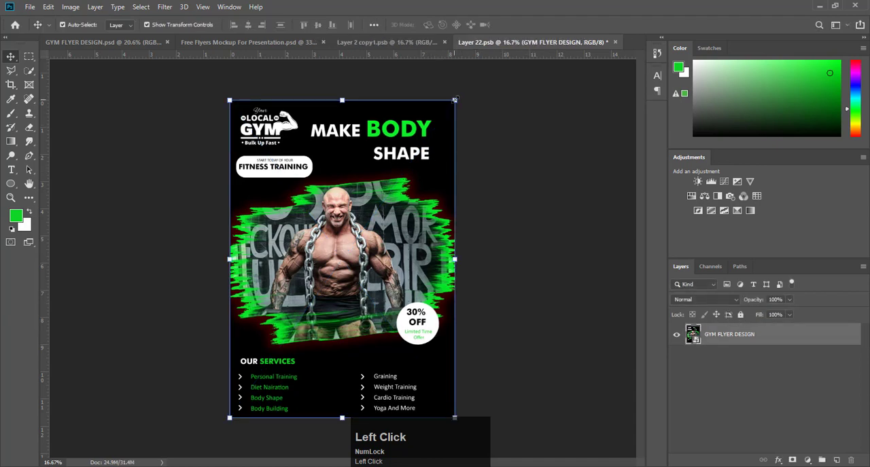
drag(455, 100, 455, 98)
click(414, 25)
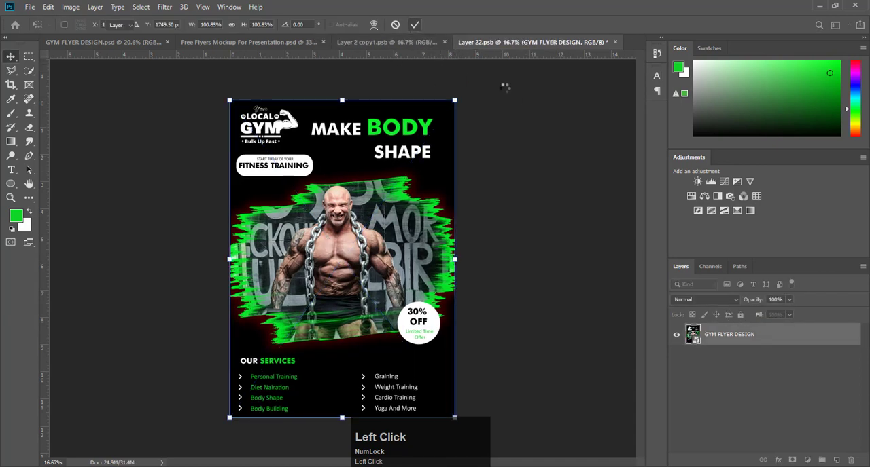
click(527, 102)
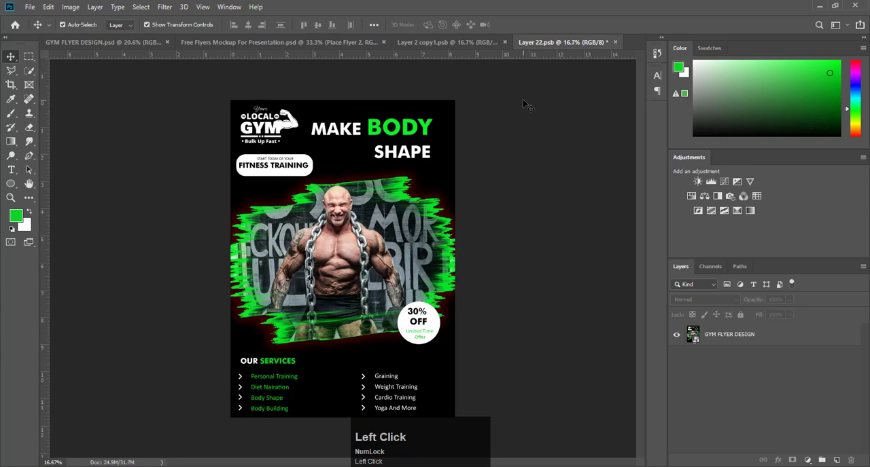
- Save Layer 22.psb and Layer 2 copy1.psb so both flyers update in the mockup
key(ctrl+s)
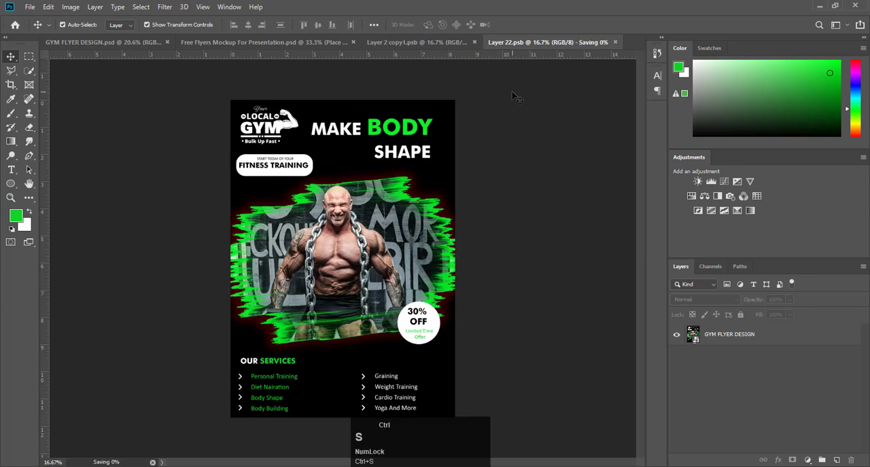
click(426, 41)
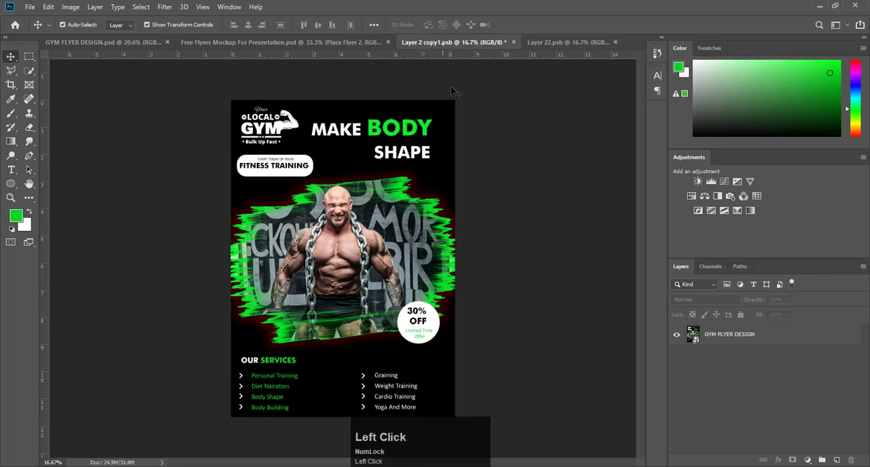
key(ctrl+s)
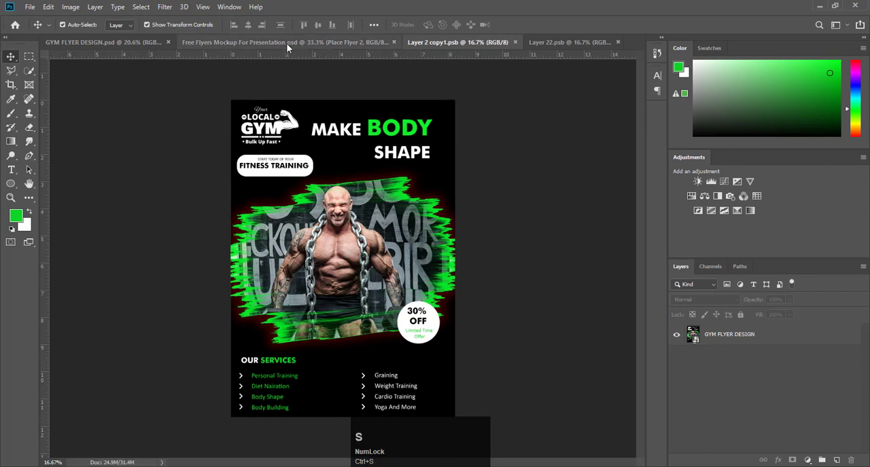
- Examine both placed flyers in the Free Flyers Mockup For Presentation document, up close and as a whole
click(287, 42)
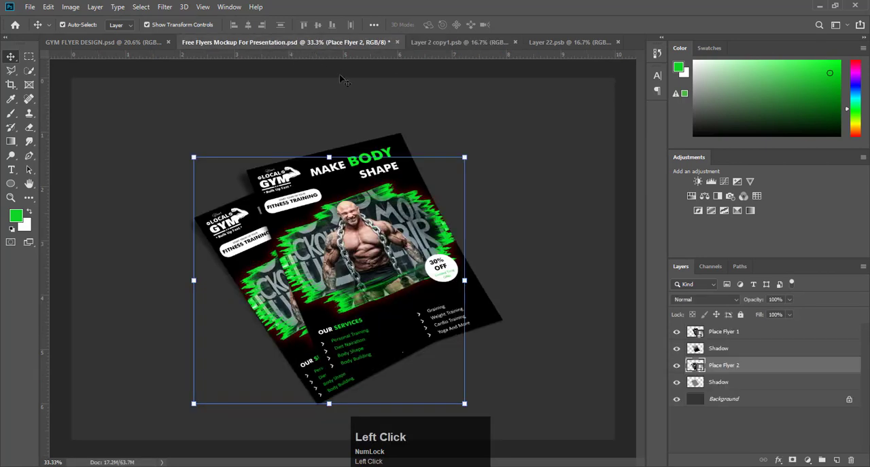
click(551, 158)
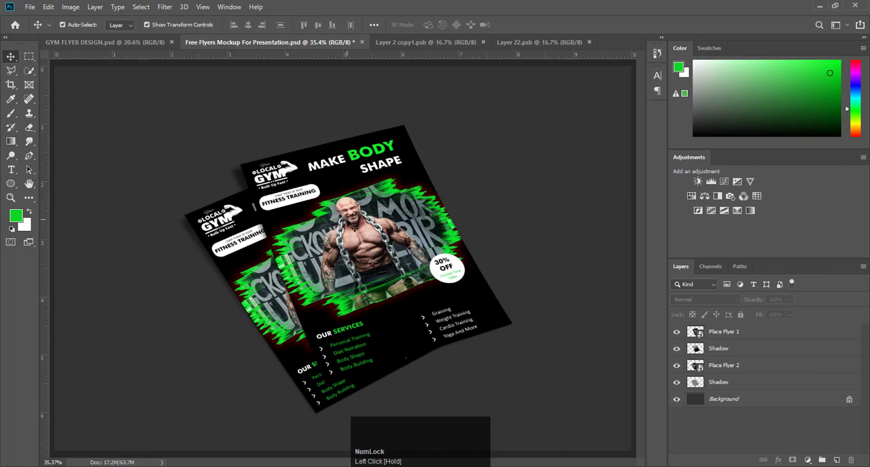
scroll(350, 225, up, 5)
scroll(350, 225, down, 2)
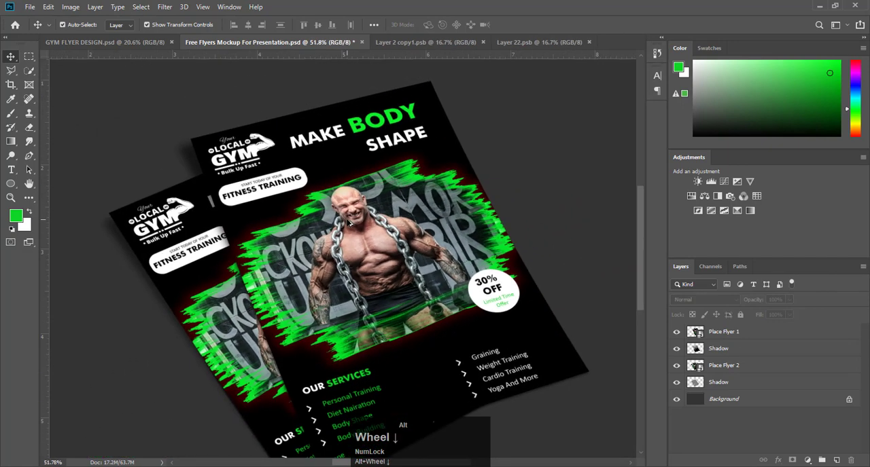
scroll(350, 225, down, 2)
scroll(350, 225, up, 4)
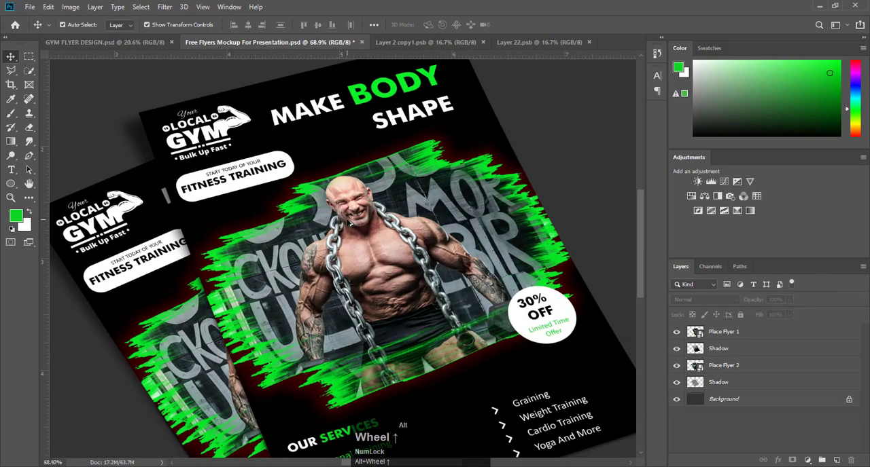
scroll(350, 224, down, 5)
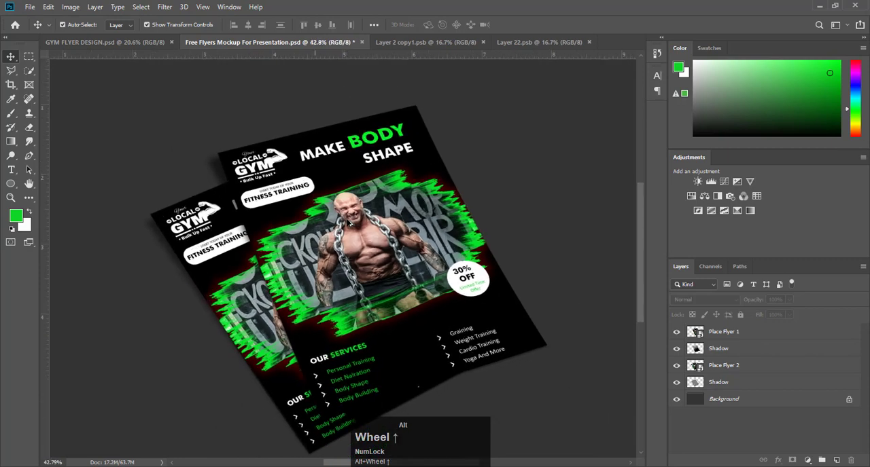
scroll(350, 224, up, 3)
scroll(350, 224, down, 5)
scroll(364, 229, up, 3)
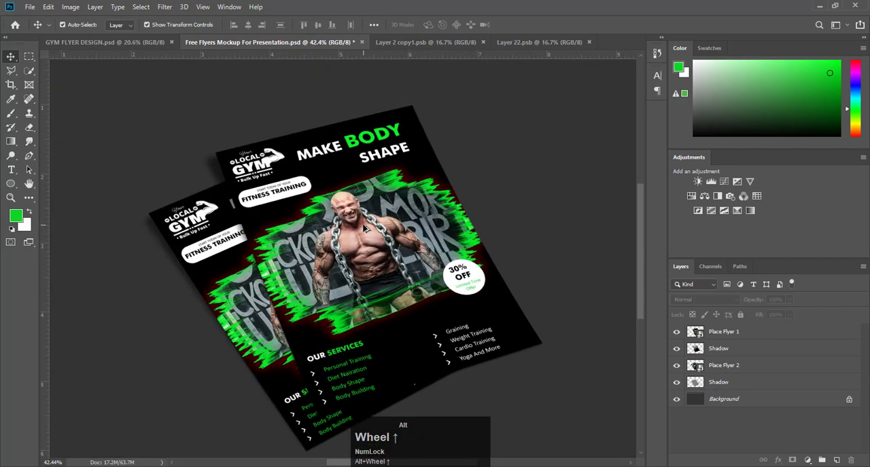